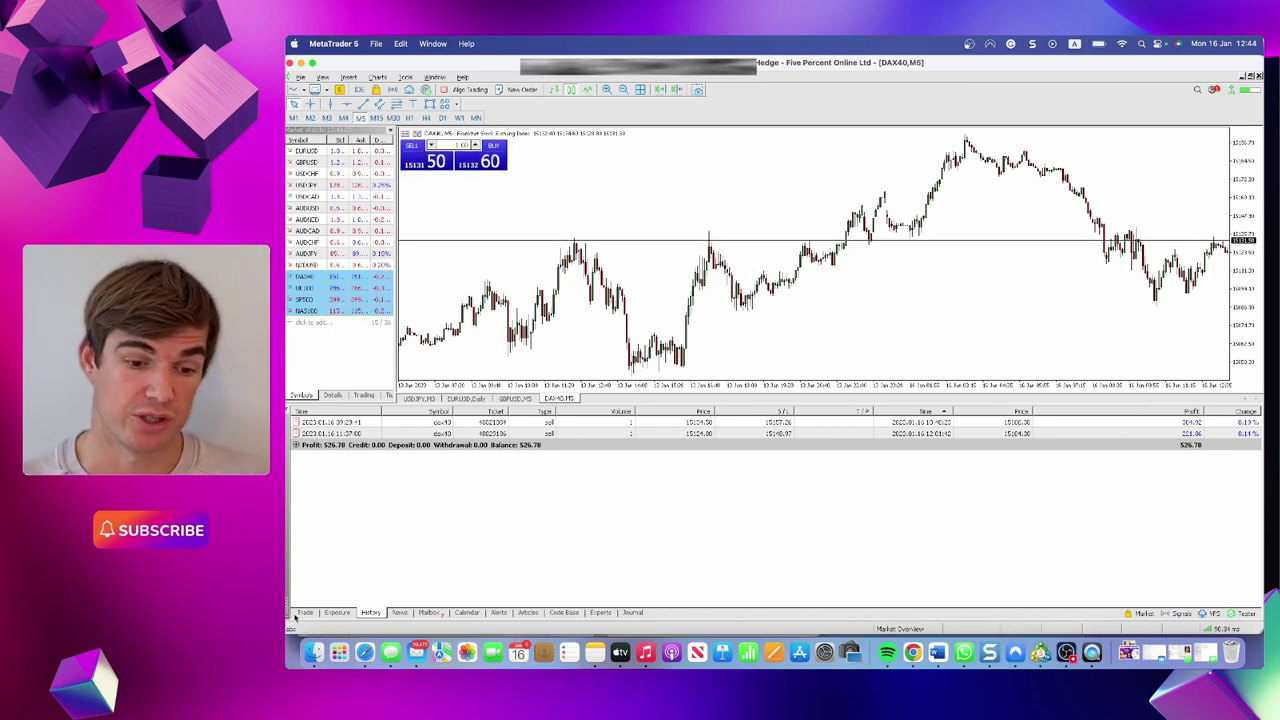
Switch to TradingView in Safari and examine the marked-up GER40 daily chart.
{"action": "left_click", "coordinate": [364, 652]}
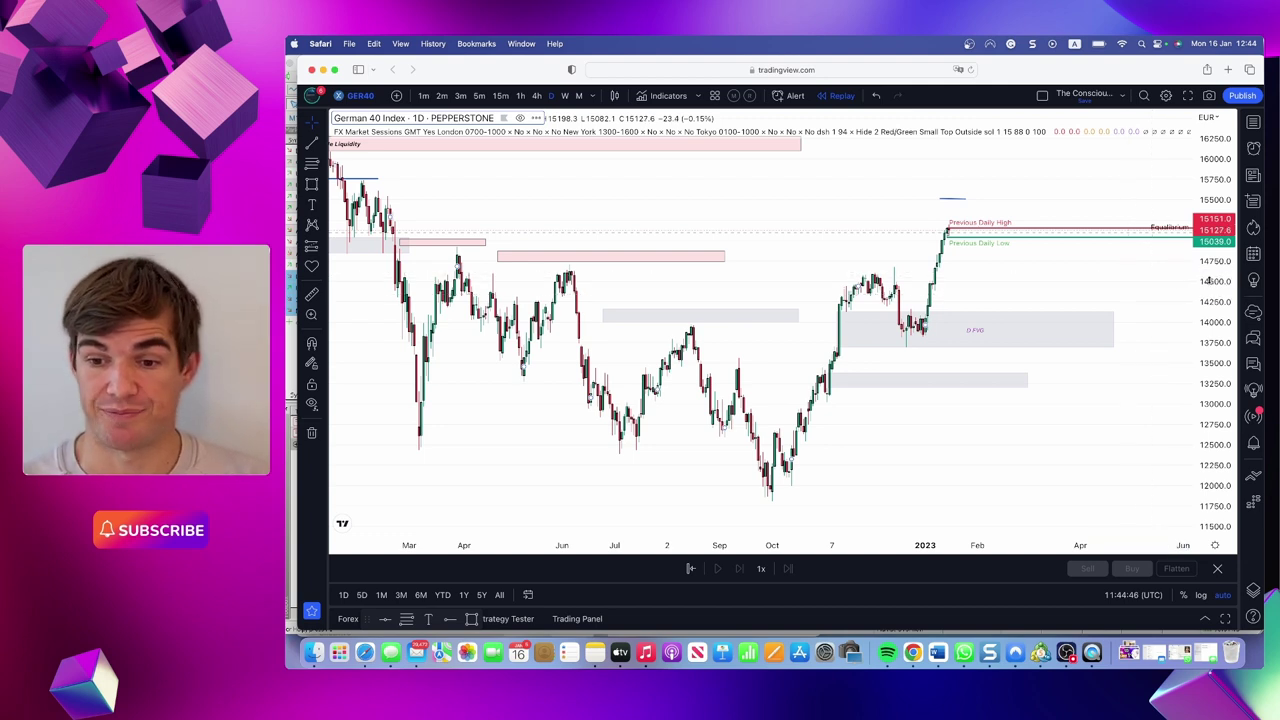
{"action": "scroll", "coordinate": [1100, 290], "scroll_direction": "right", "scroll_amount": 5}
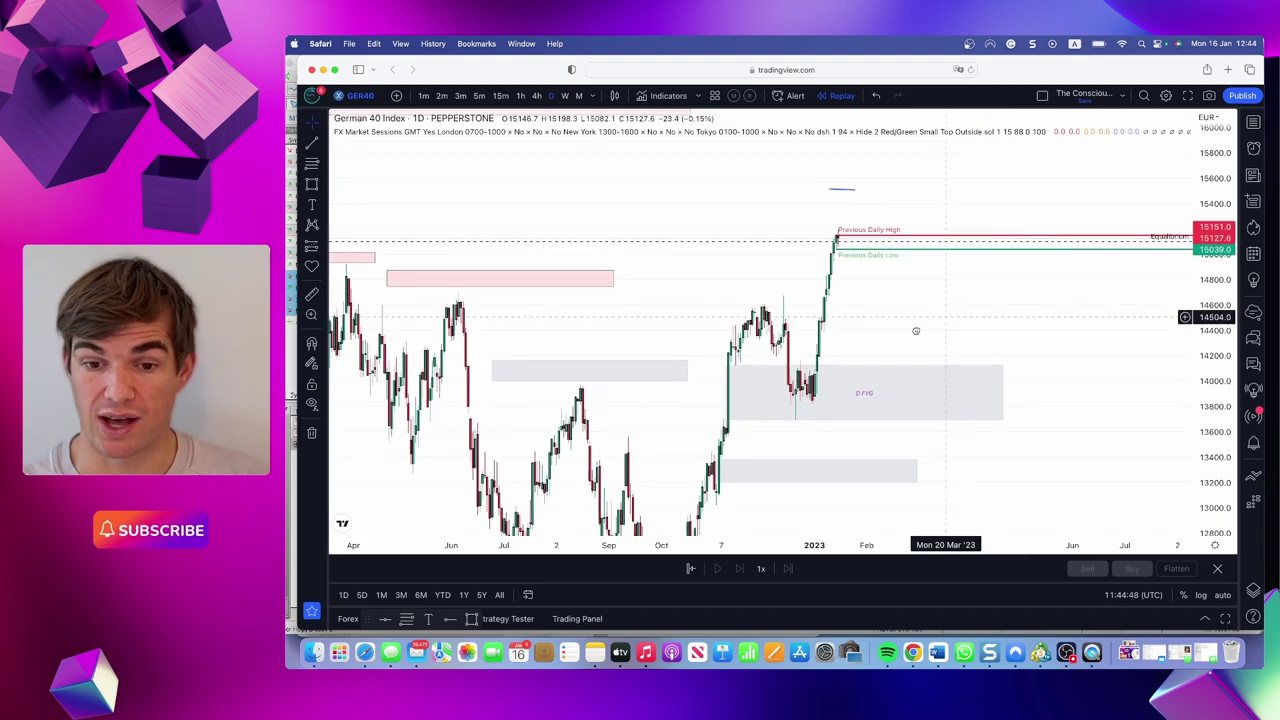
{"action": "scroll", "coordinate": [915, 330], "scroll_direction": "right", "scroll_amount": 2}
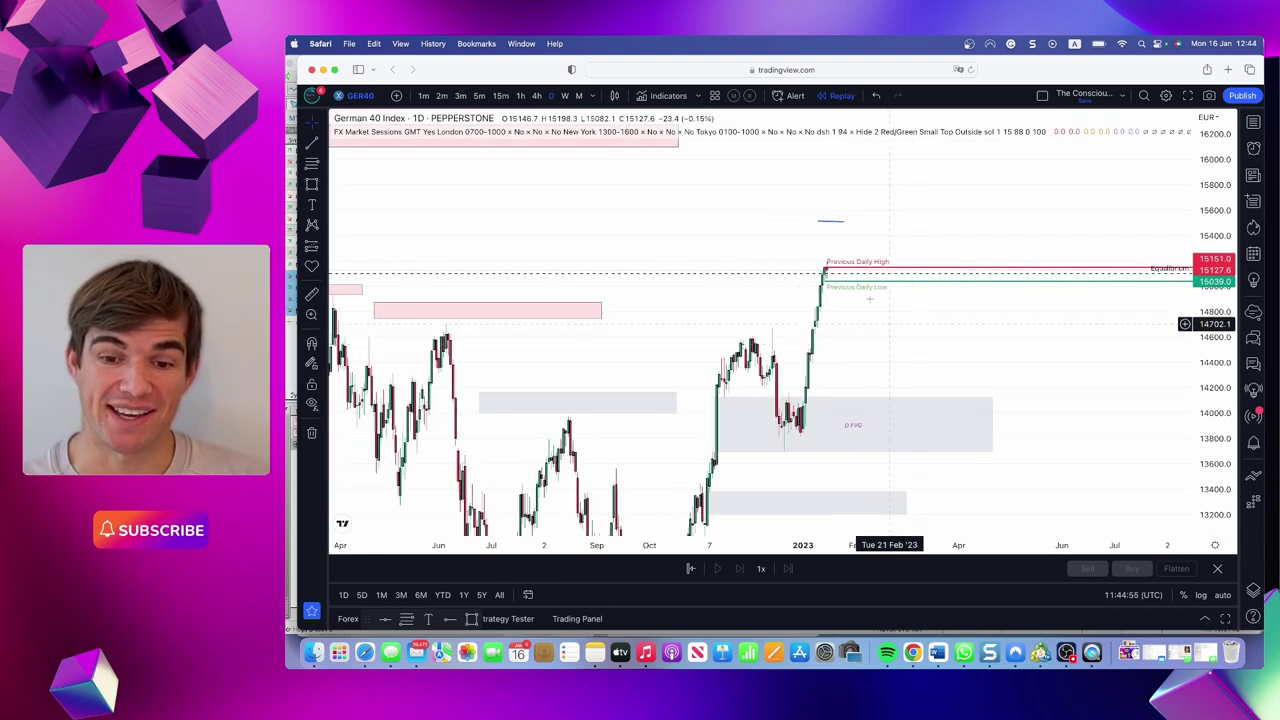
{"action": "left_click_drag", "start_coordinate": [950, 246], "coordinate": [981, 244]}
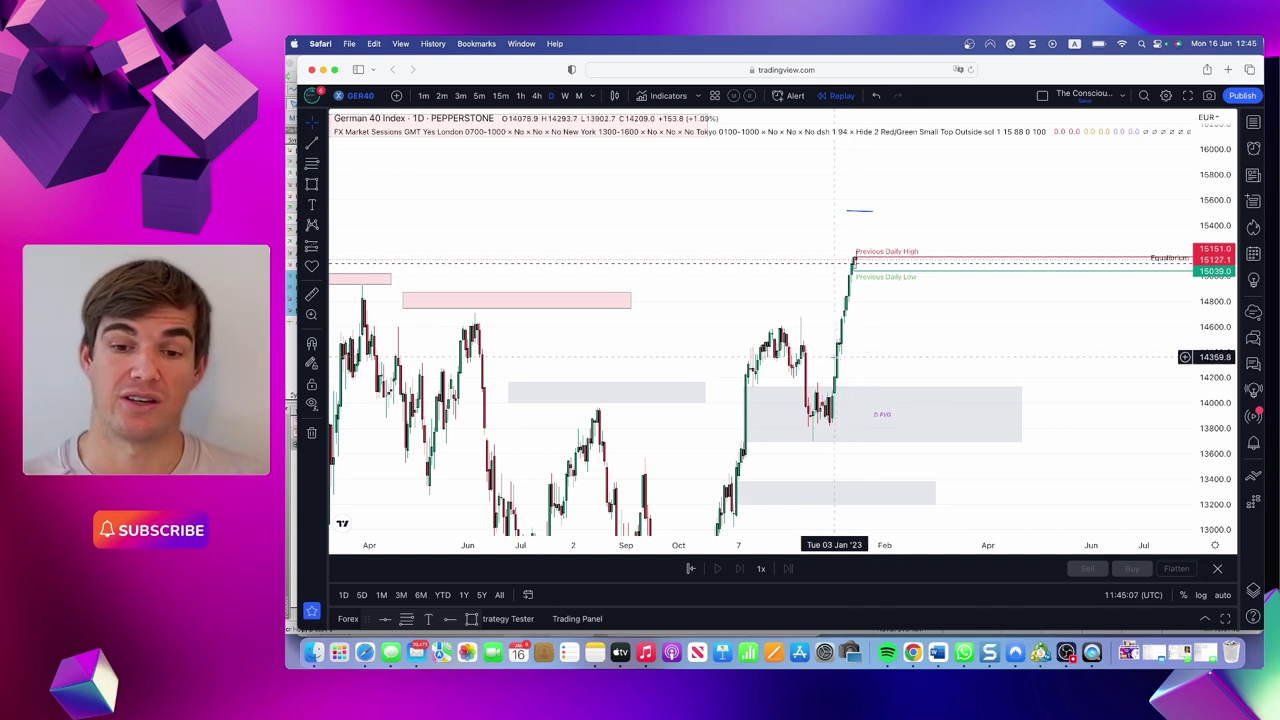
{"action": "scroll", "coordinate": [736, 326], "scroll_direction": "left", "scroll_amount": 5}
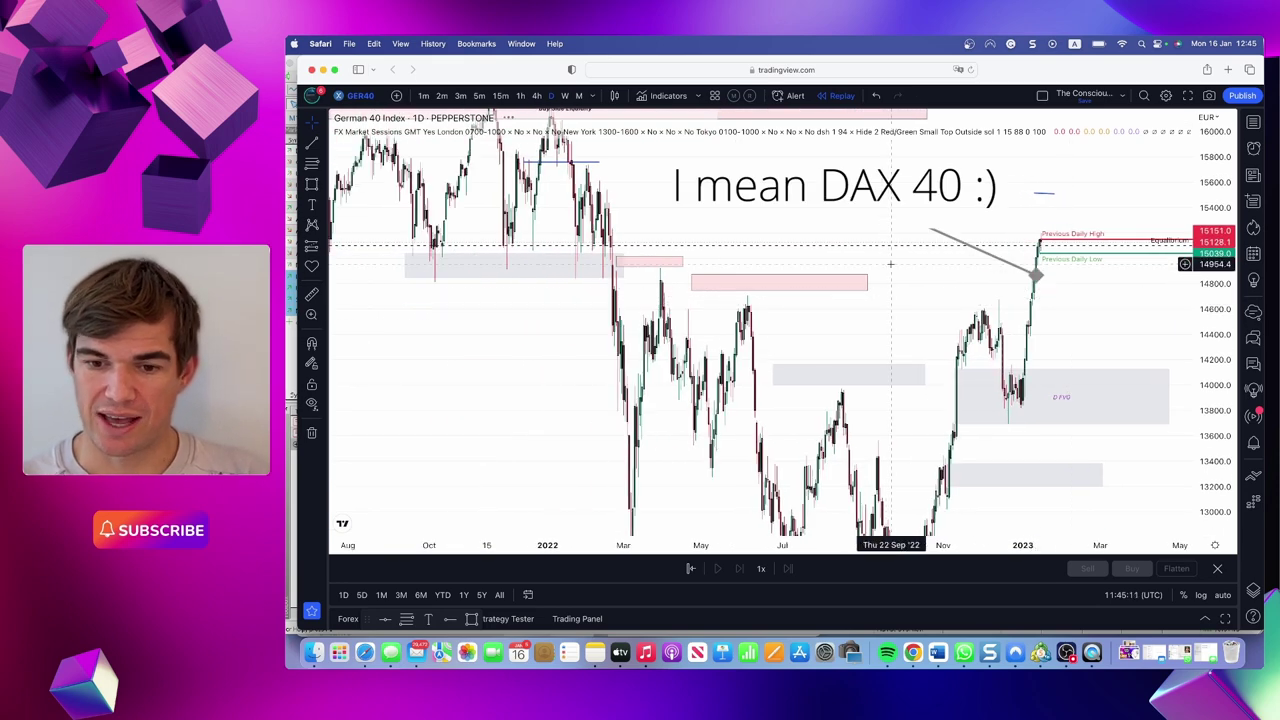
Remove all 15 drawings and the indicator from the GER40 daily chart.
{"action": "right_click", "coordinate": [890, 264]}
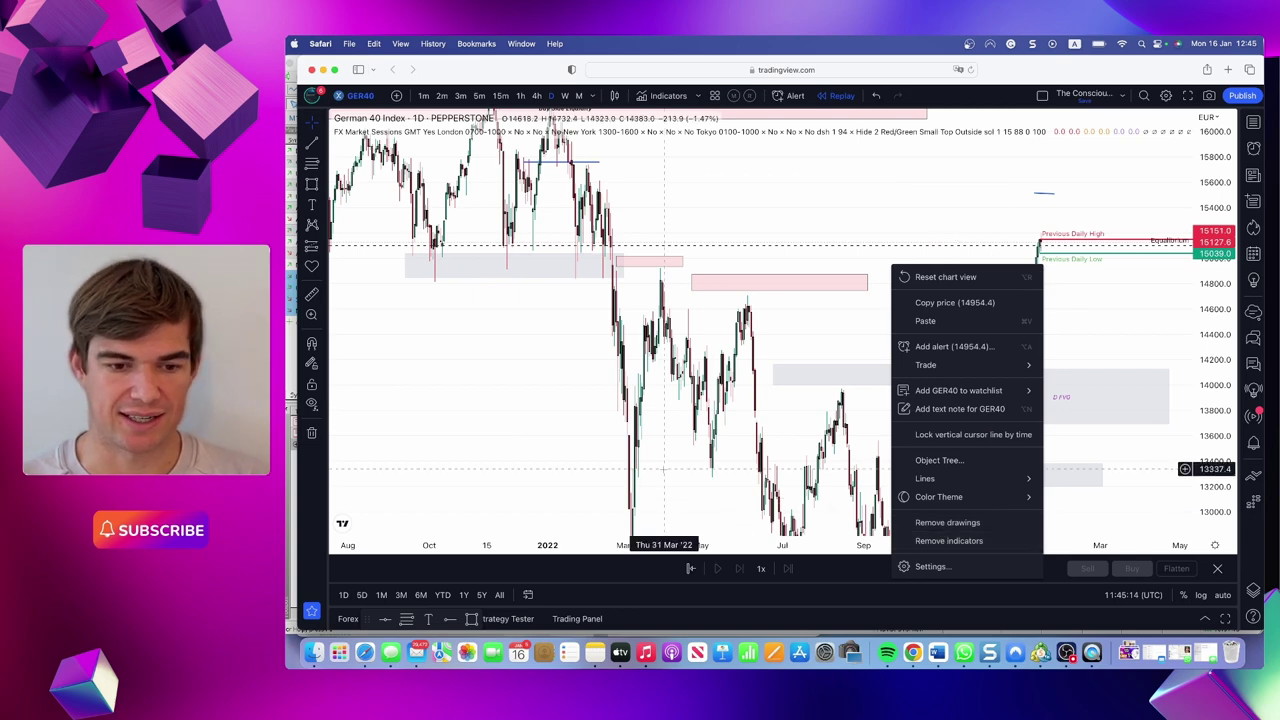
{"action": "left_click", "coordinate": [312, 433]}
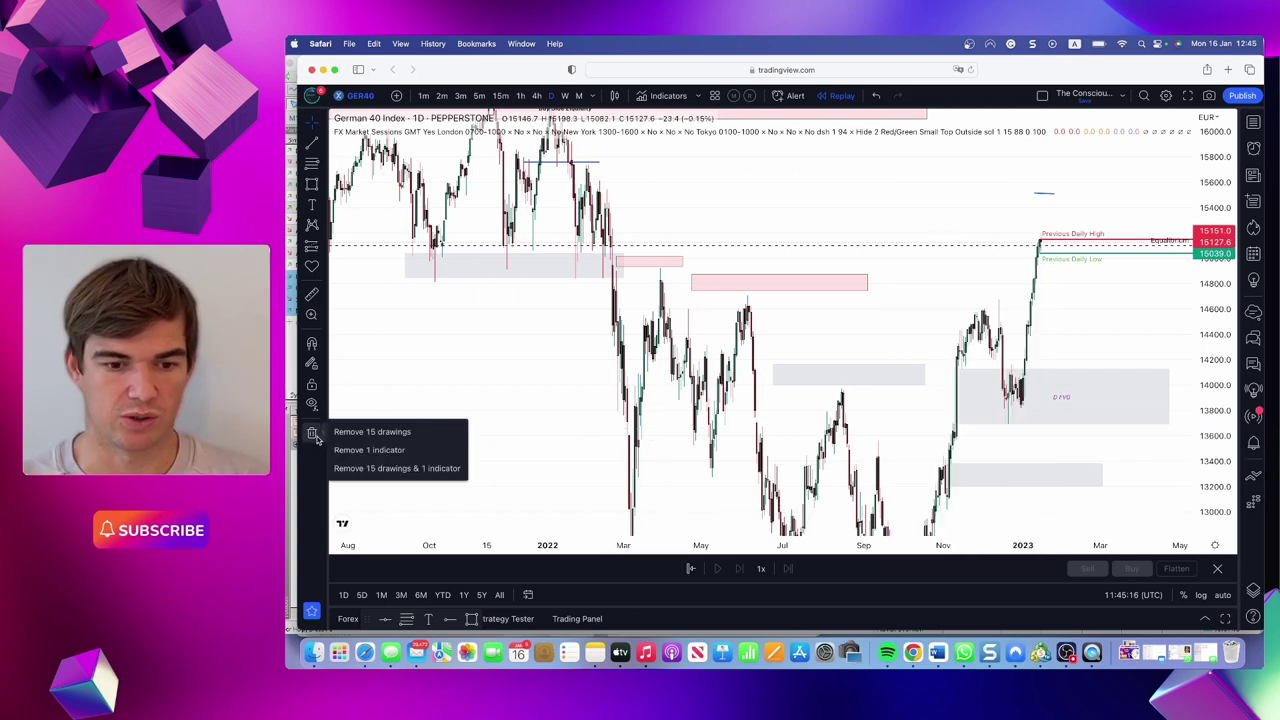
{"action": "left_click", "coordinate": [389, 468]}
Exit bar replay mode on the GER40 daily chart.
{"action": "scroll", "coordinate": [1062, 350], "scroll_direction": "right", "scroll_amount": 5}
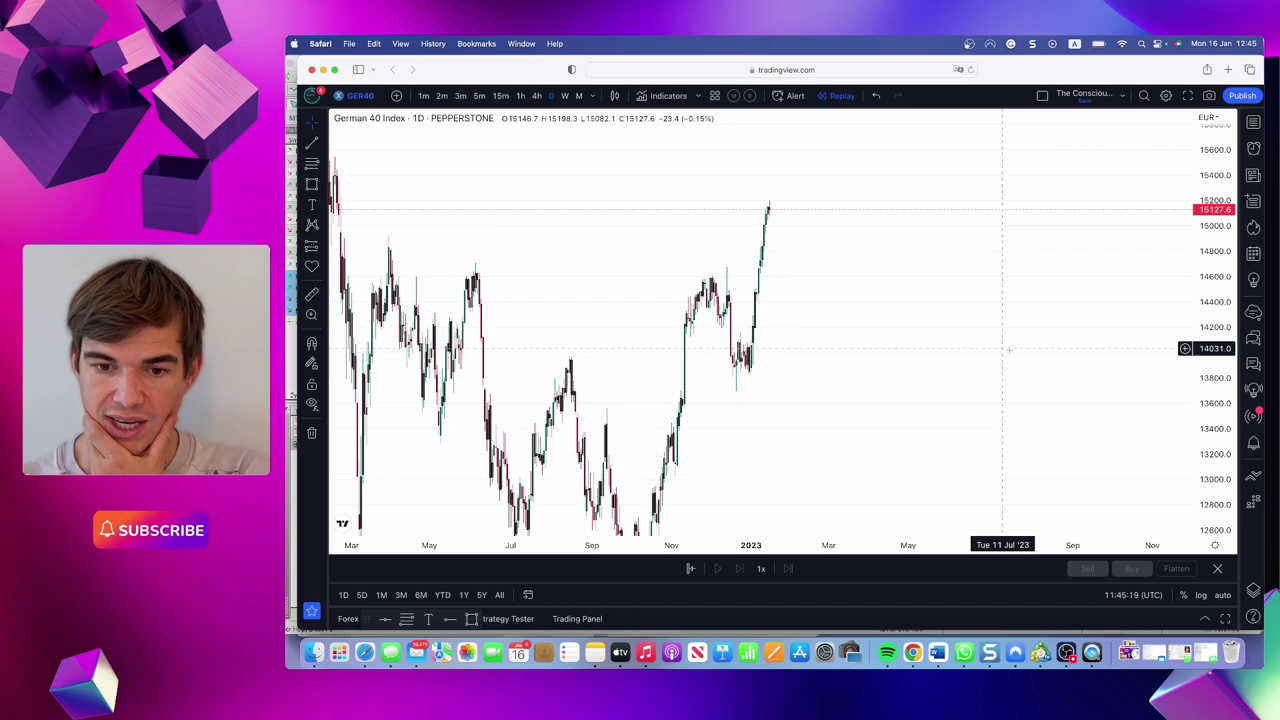
{"action": "scroll", "coordinate": [845, 388], "scroll_direction": "right", "scroll_amount": 5}
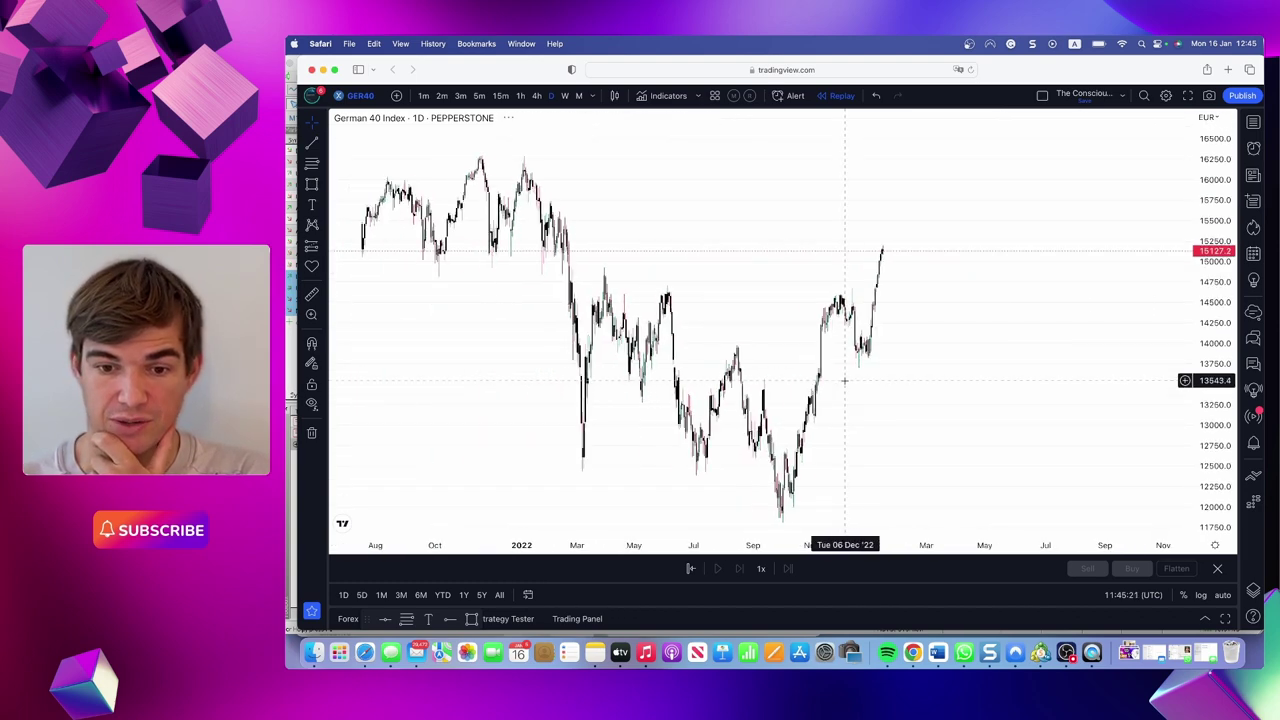
{"action": "scroll", "coordinate": [730, 318], "scroll_direction": "left", "scroll_amount": 5}
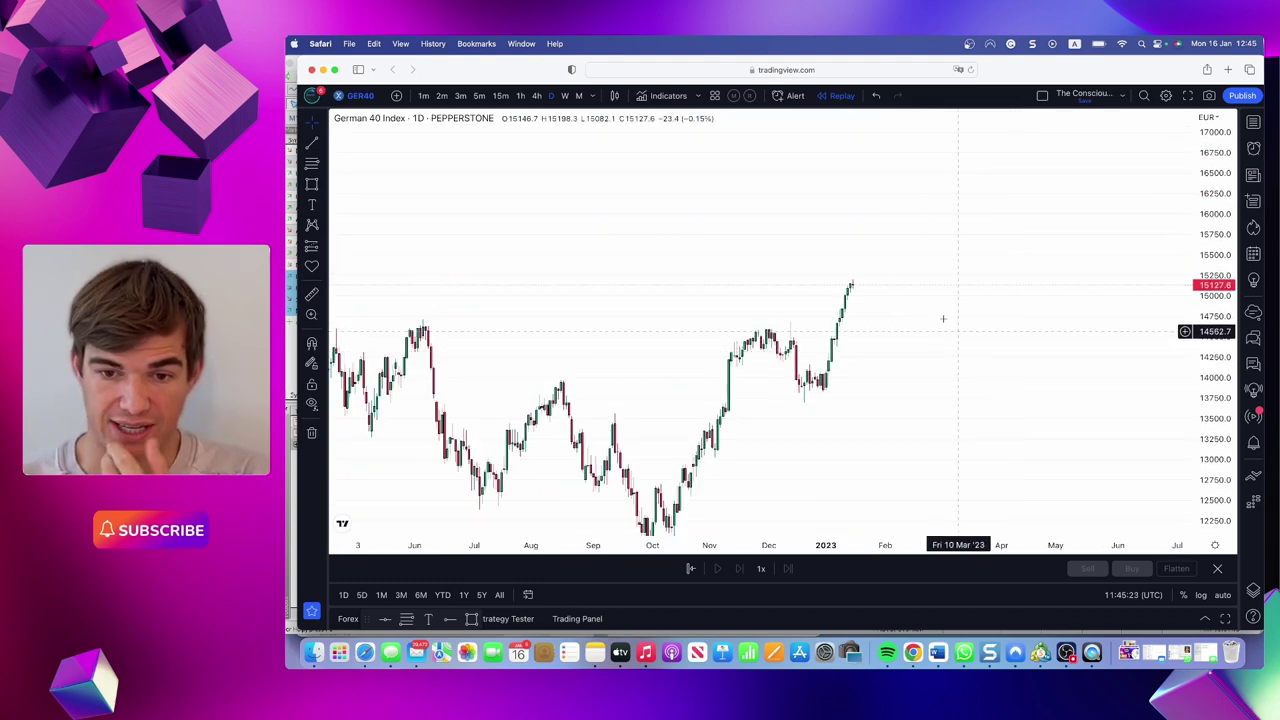
{"action": "left_click", "coordinate": [838, 96]}
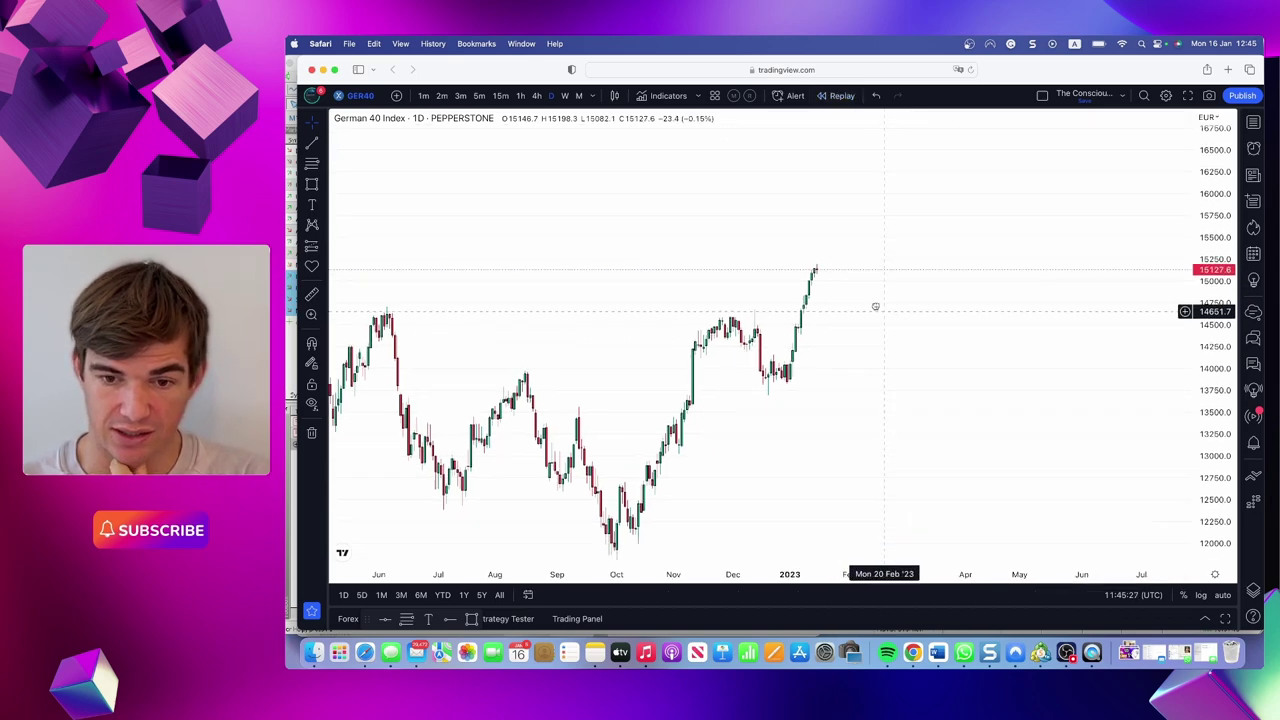
Draw a horizontal ray starting at the 13 Jan '23 daily candle, close to its high.
{"action": "scroll", "coordinate": [875, 307], "scroll_direction": "right", "scroll_amount": 2}
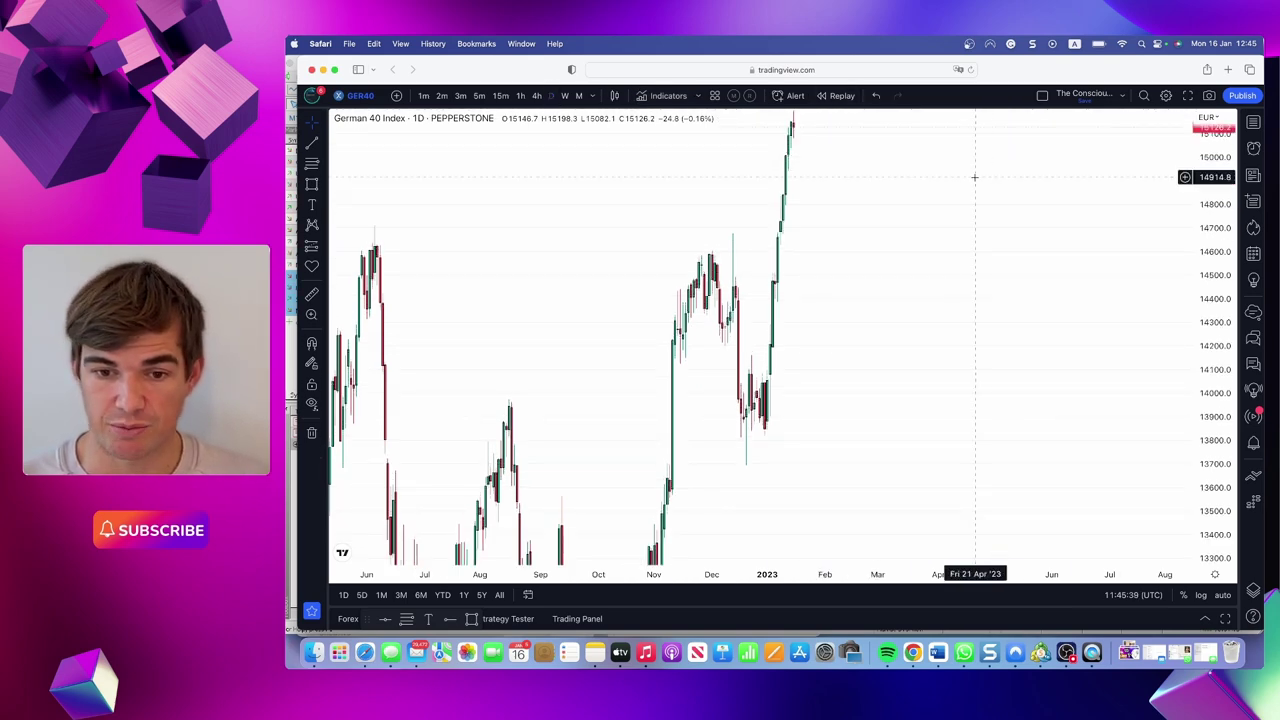
{"action": "left_click_drag", "start_coordinate": [974, 177], "coordinate": [826, 300]}
{"action": "scroll", "coordinate": [811, 300], "scroll_direction": "up", "scroll_amount": 3}
{"action": "scroll", "coordinate": [903, 308], "scroll_direction": "down", "scroll_amount": 2}
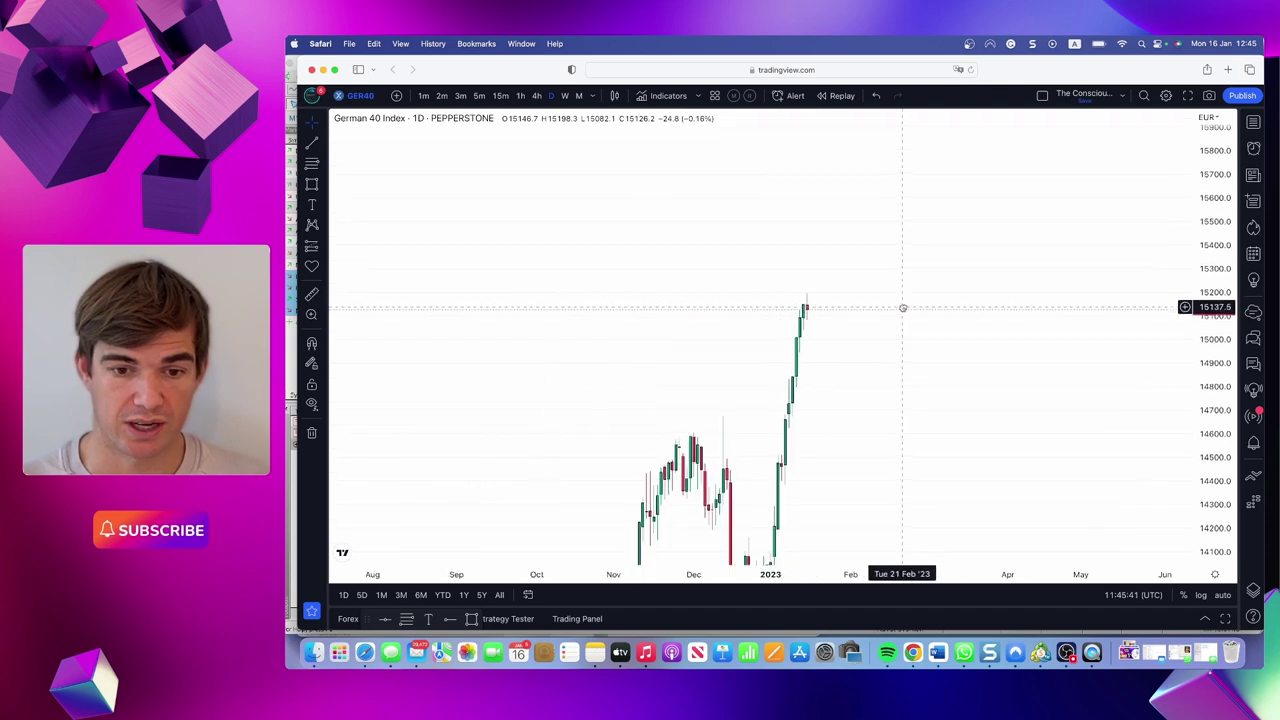
{"action": "left_click", "coordinate": [318, 145]}
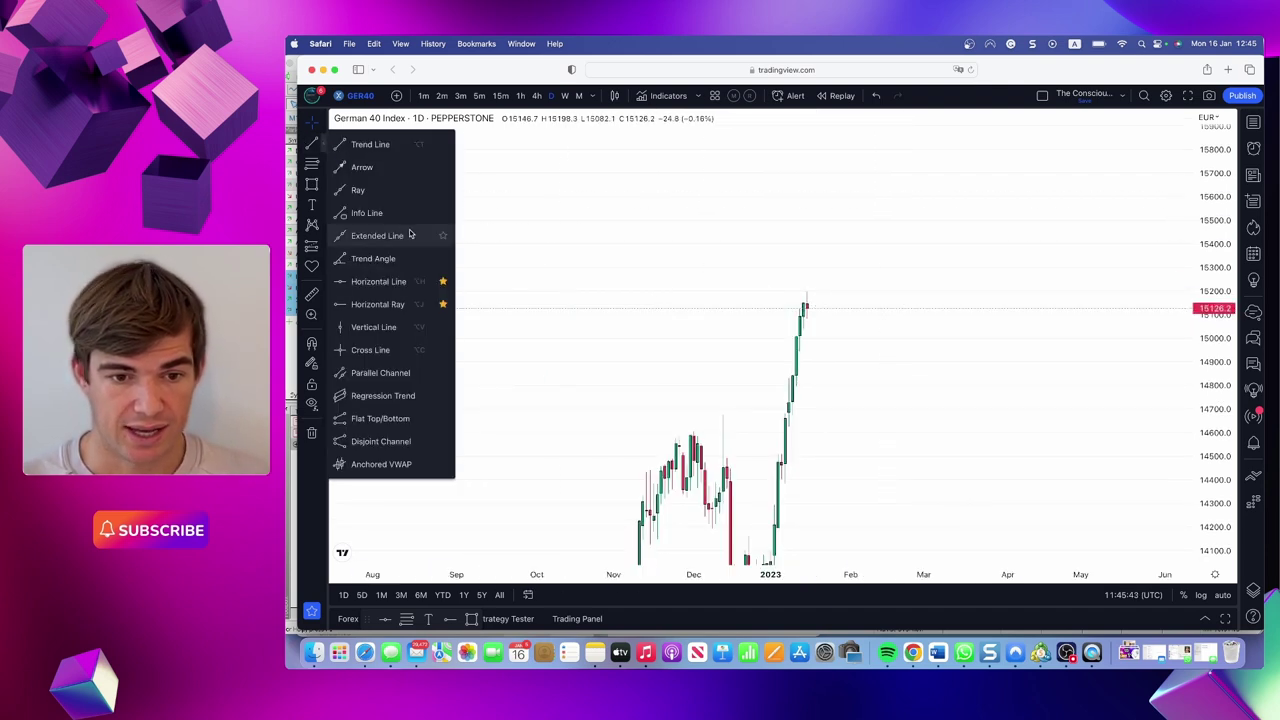
{"action": "left_click", "coordinate": [374, 327]}
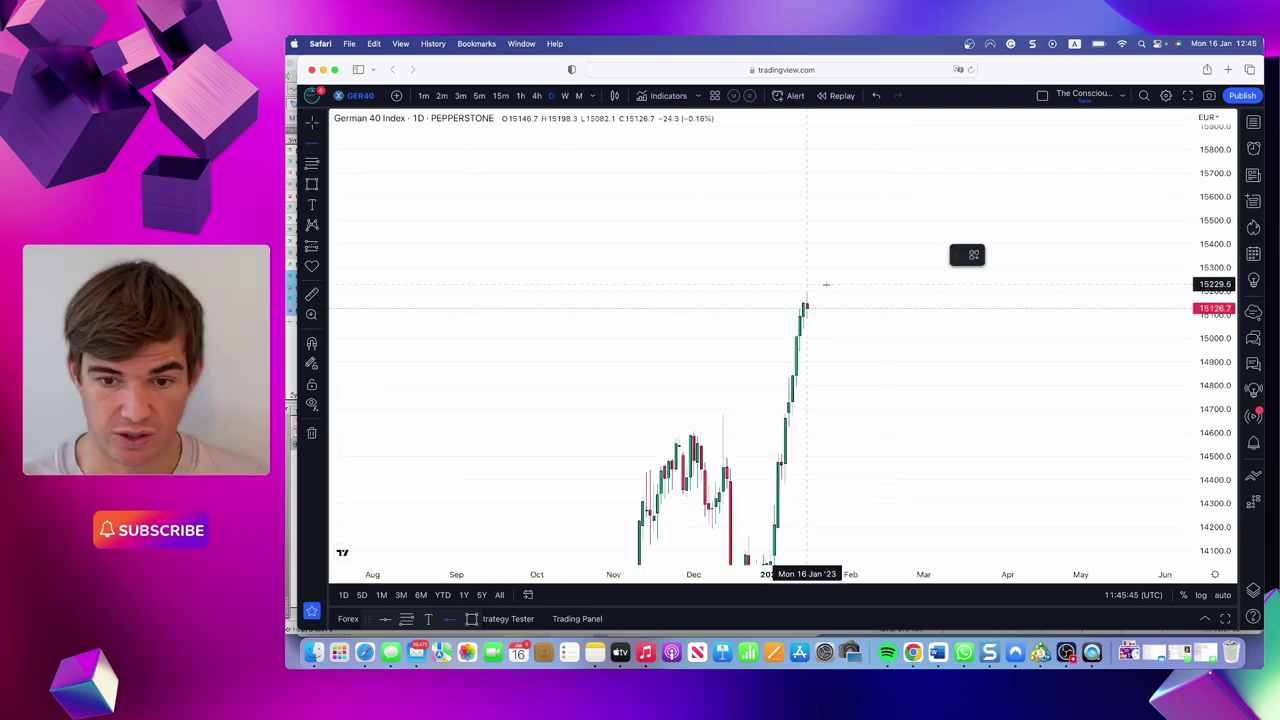
{"action": "left_click", "coordinate": [804, 302]}
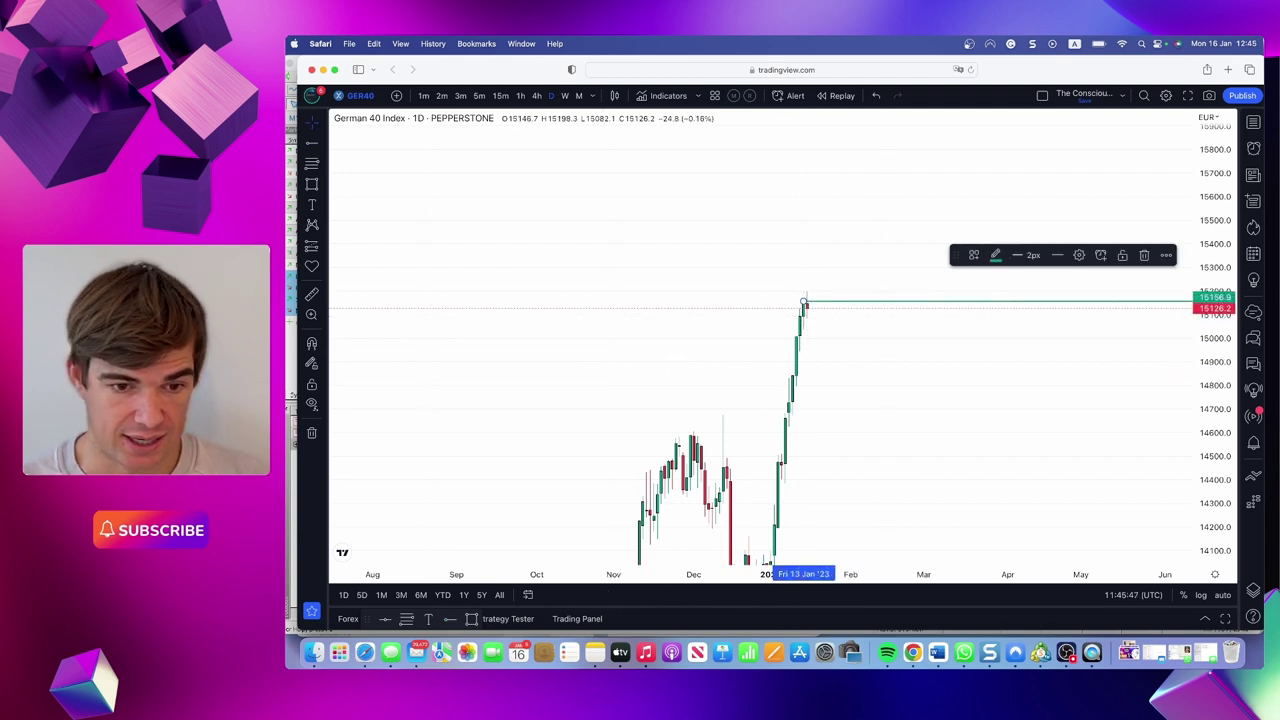
Turn on magnet mode, snap the ray to the 13 Jan candle's high at 15152.4 and apply the Daily high drawing template.
{"action": "left_click", "coordinate": [311, 343]}
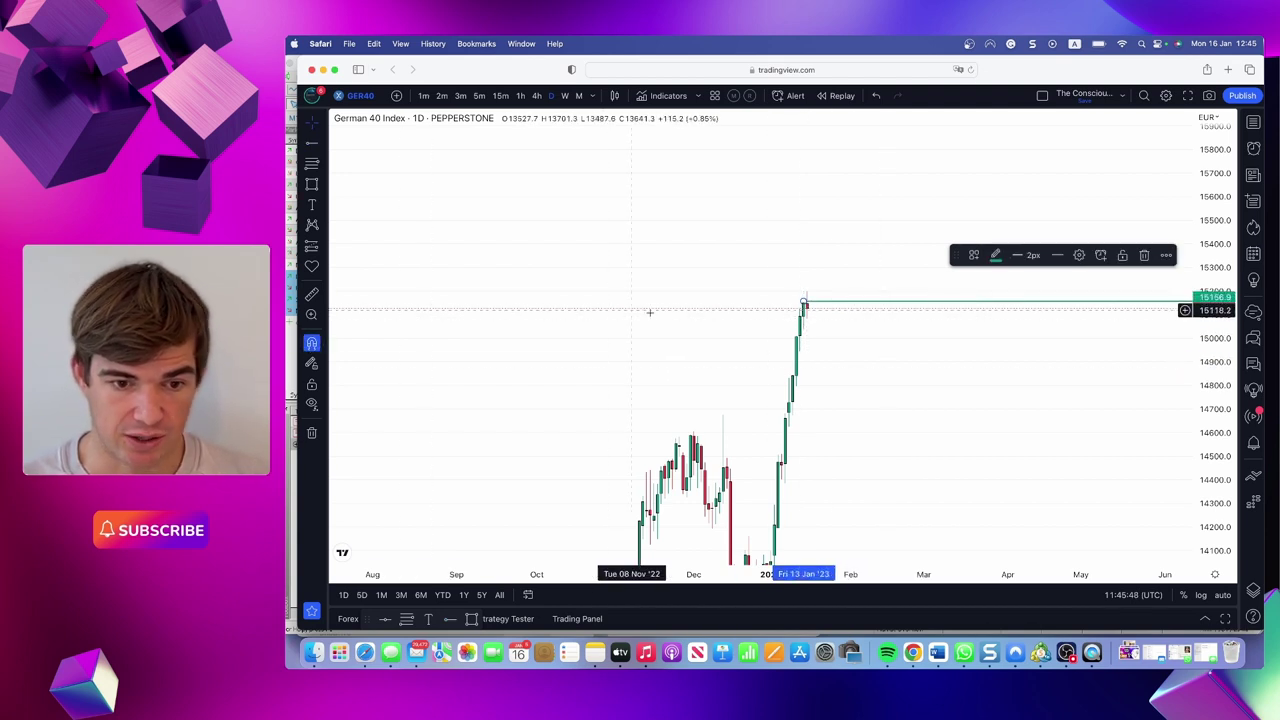
{"action": "left_click", "coordinate": [803, 301]}
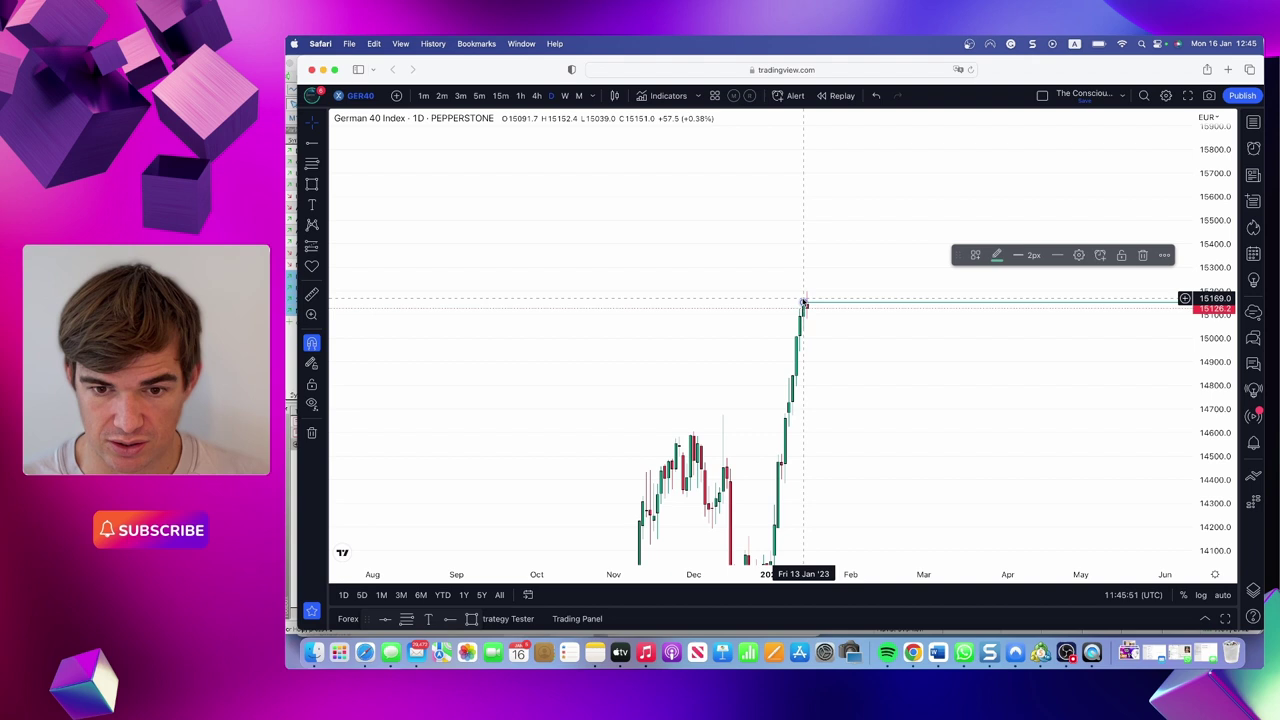
{"action": "left_click", "coordinate": [973, 258]}
{"action": "left_click", "coordinate": [985, 342]}
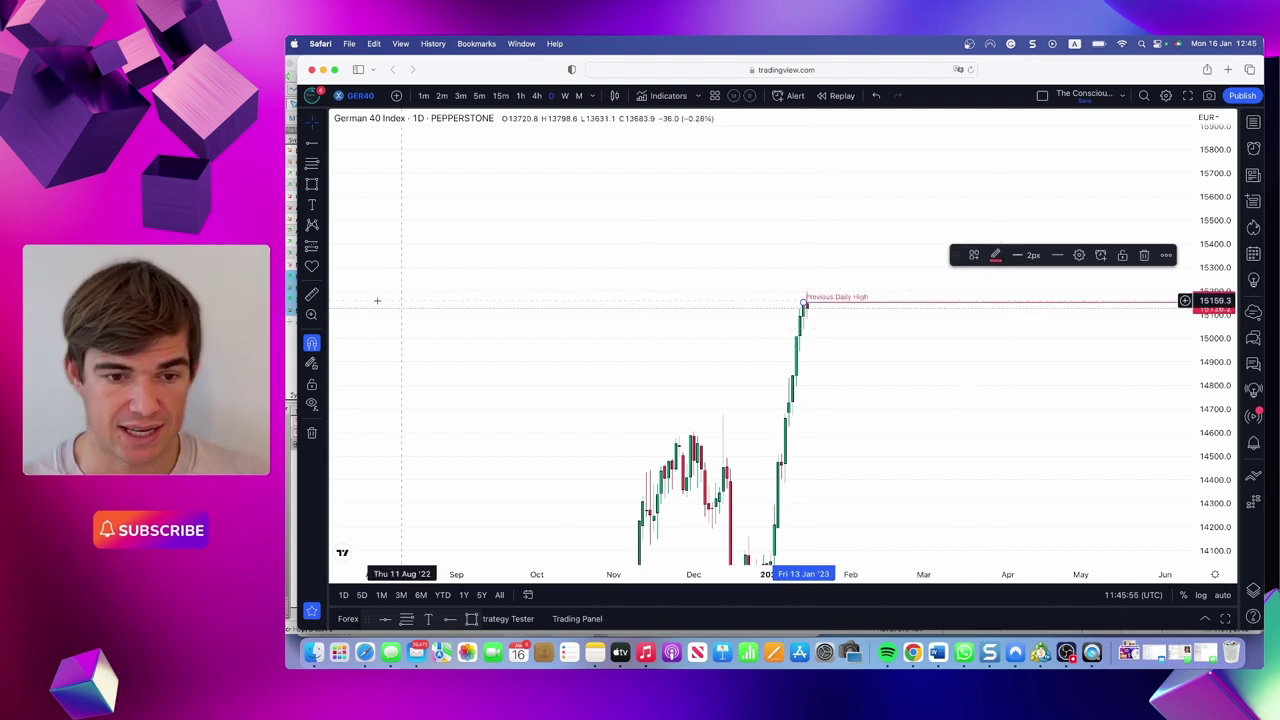
{"action": "key", "text": "Escape"}
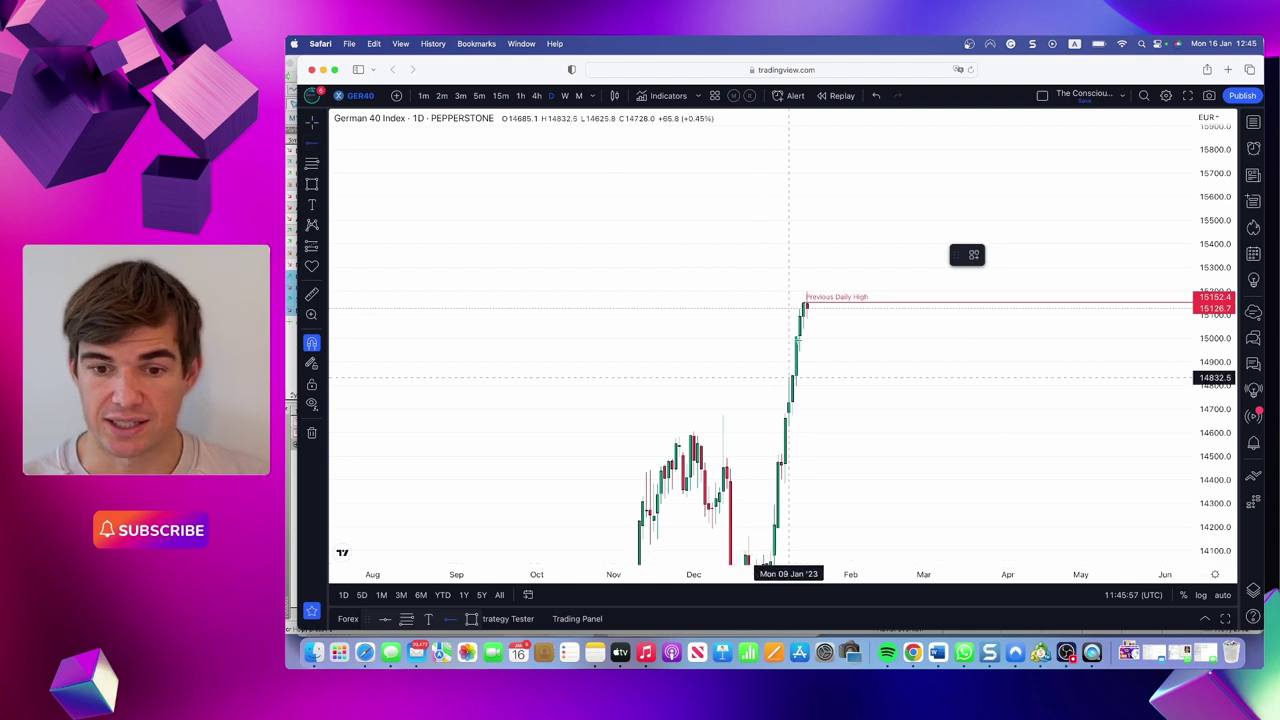
Add a horizontal ray at the 13 Jan candle's low, 15039.0, and apply the Daily Low drawing template.
{"action": "key", "text": "alt+j"}
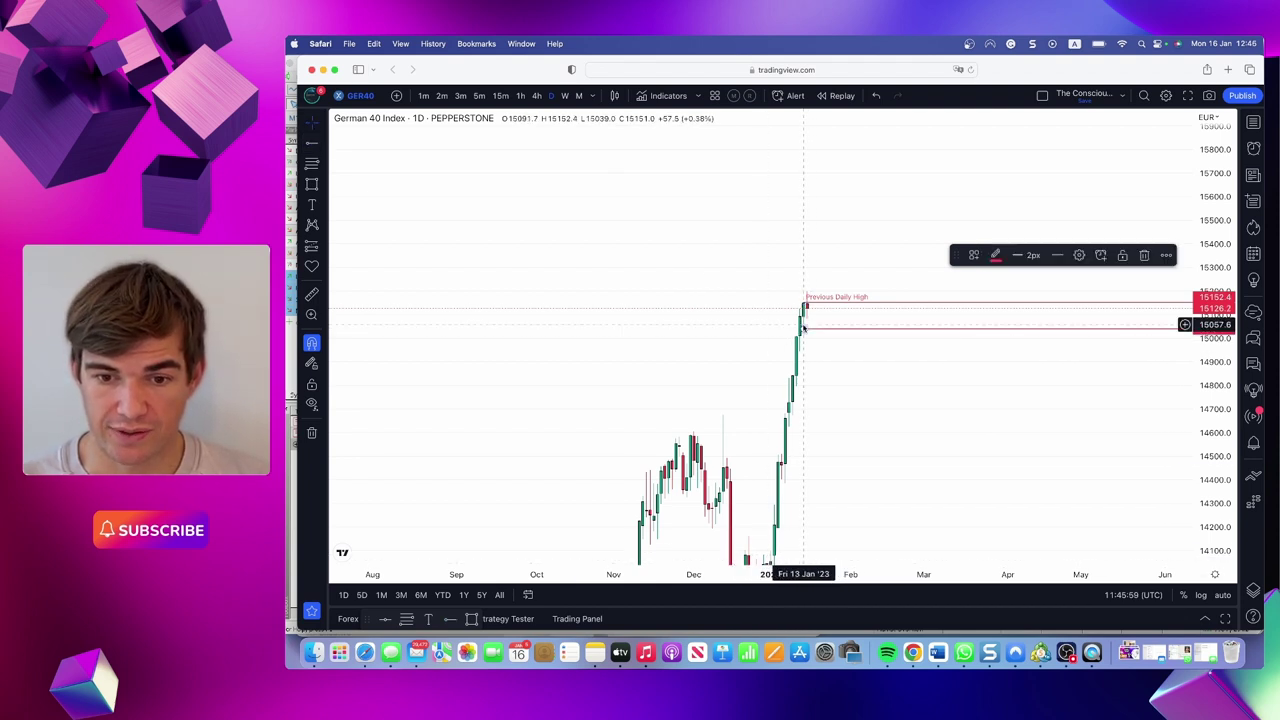
{"action": "left_click", "coordinate": [975, 257]}
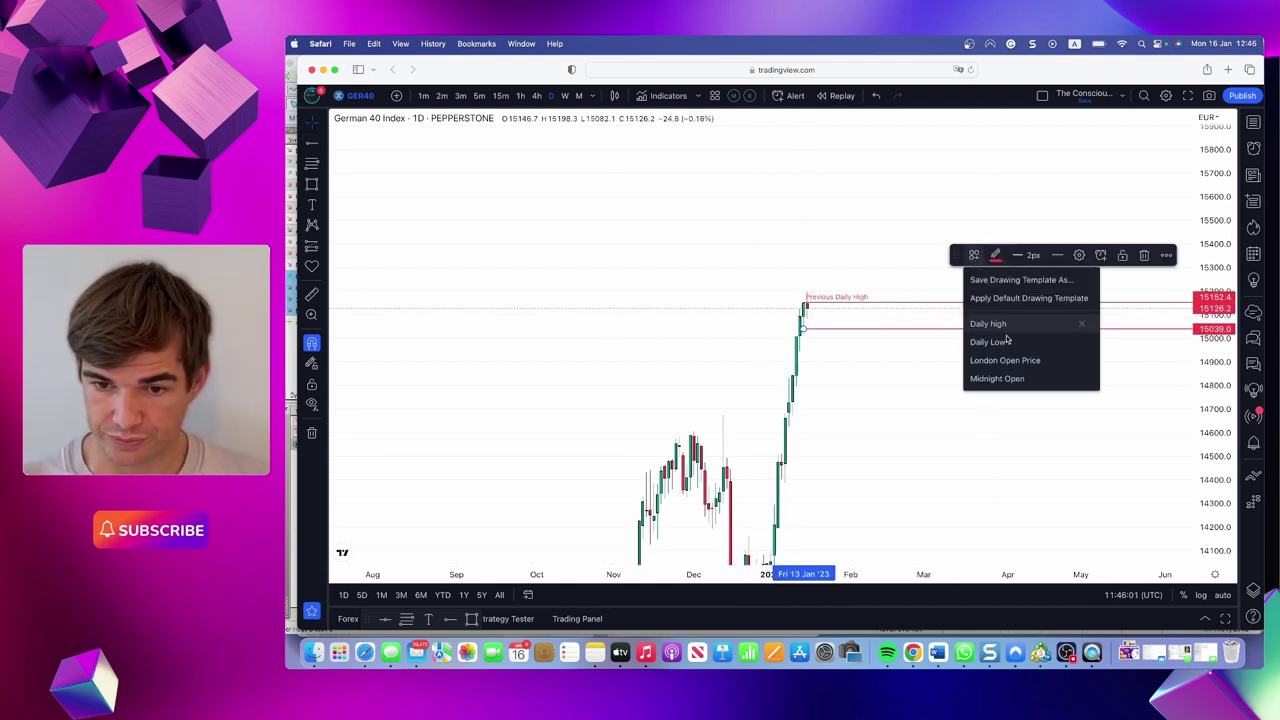
{"action": "left_click", "coordinate": [1008, 340]}
{"action": "left_click", "coordinate": [737, 285]}
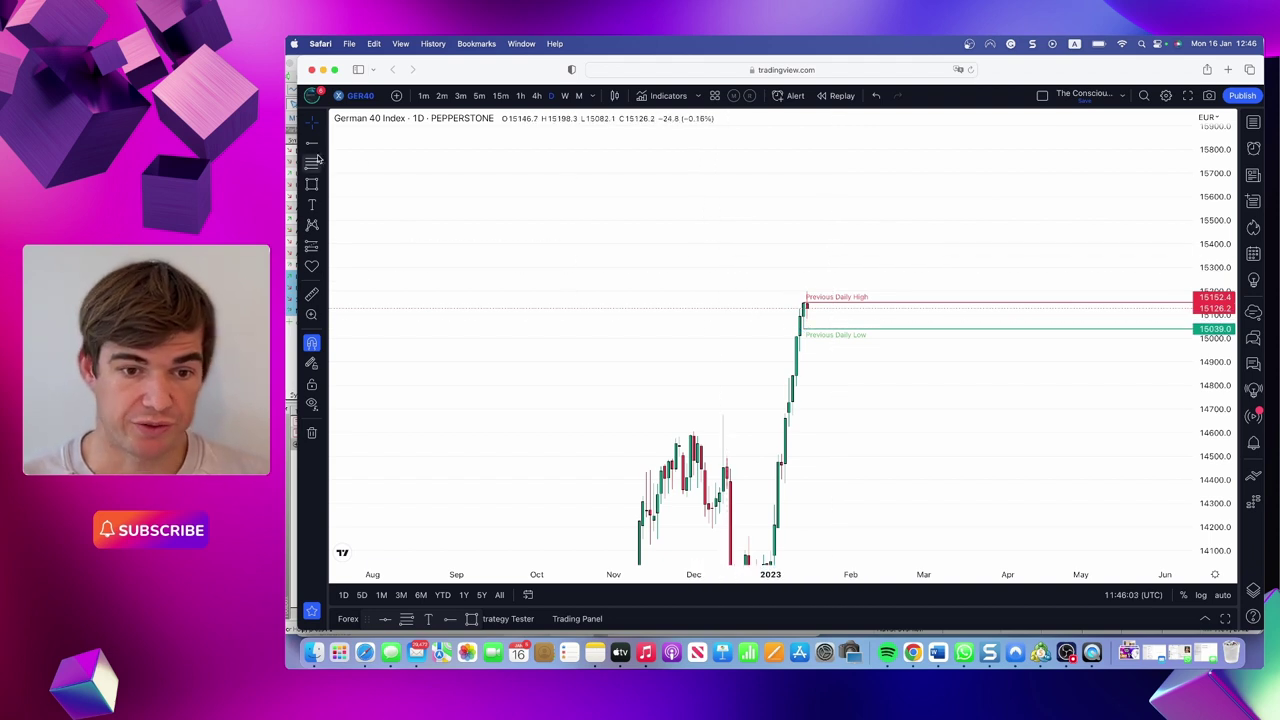
Draw a Fibonacci retracement from the Previous Daily High line down to the Previous Daily Low line, spanning about 8 Feb to 26 Apr '23.
{"action": "left_click", "coordinate": [313, 165]}
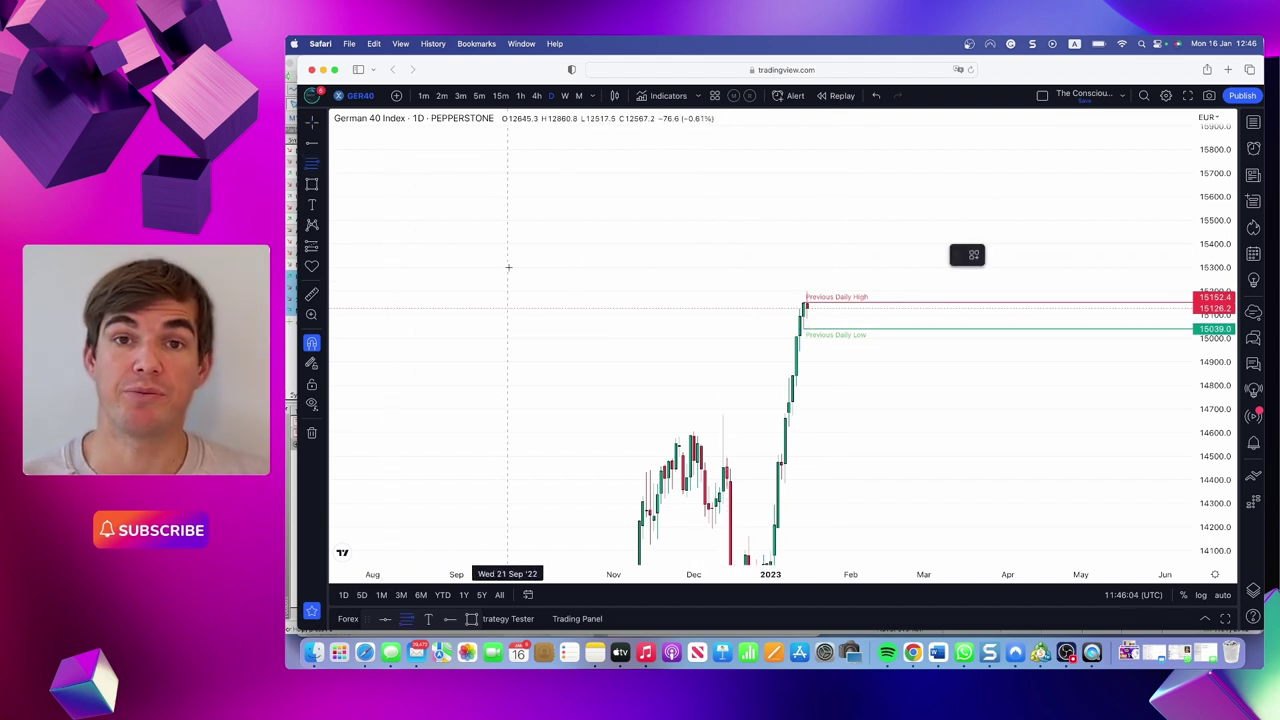
{"action": "left_click", "coordinate": [868, 301]}
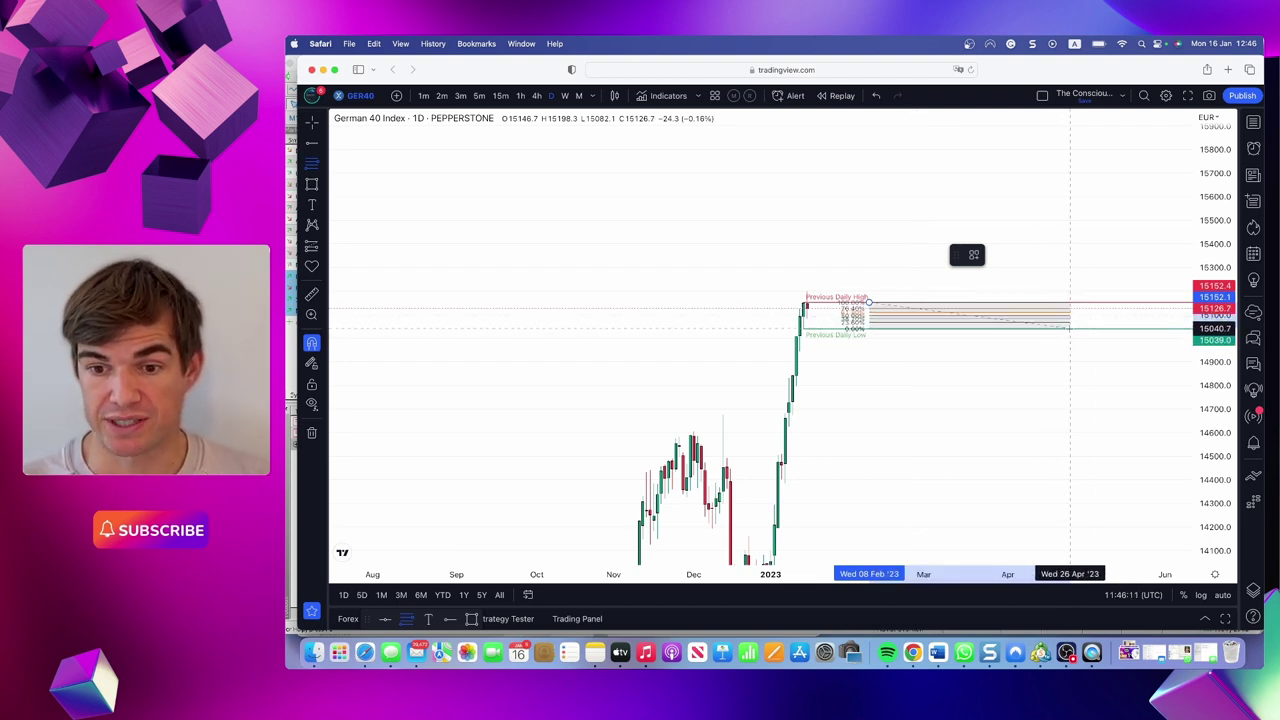
{"action": "left_click", "coordinate": [1070, 327]}
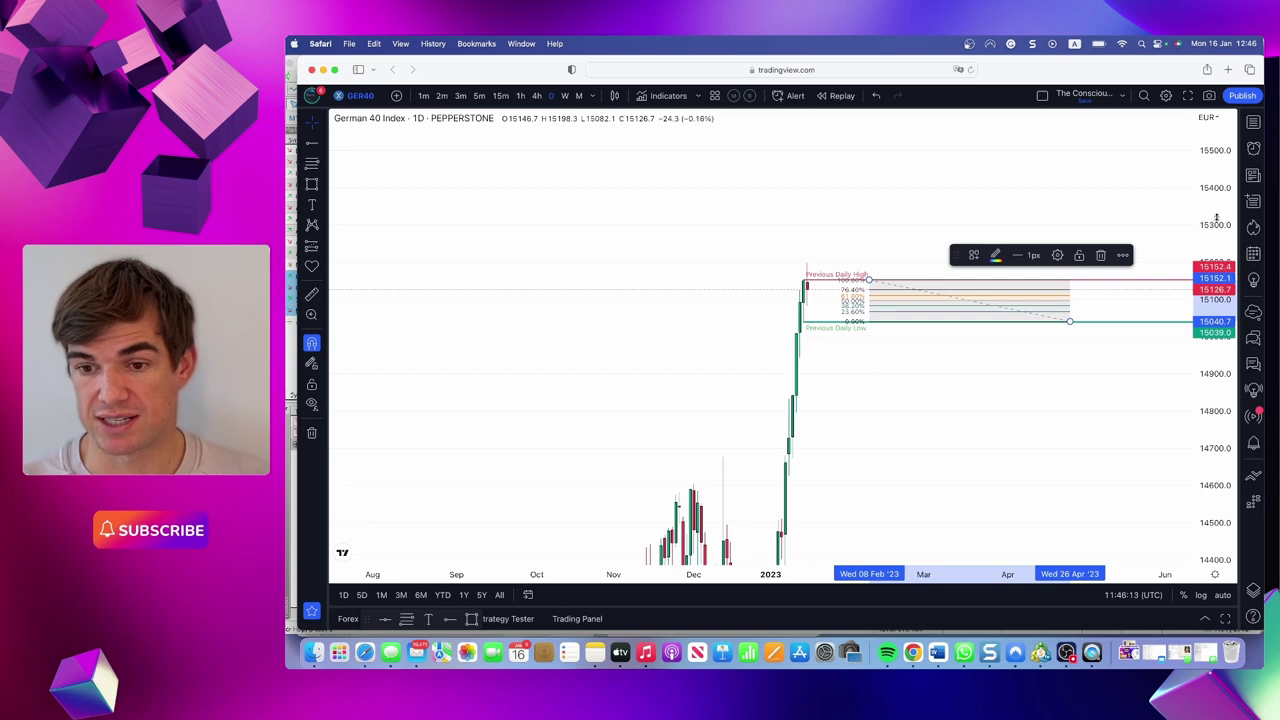
{"action": "left_click_drag", "start_coordinate": [1216, 217], "coordinate": [1216, 200]}
{"action": "left_click_drag", "start_coordinate": [952, 259], "coordinate": [972, 166]}
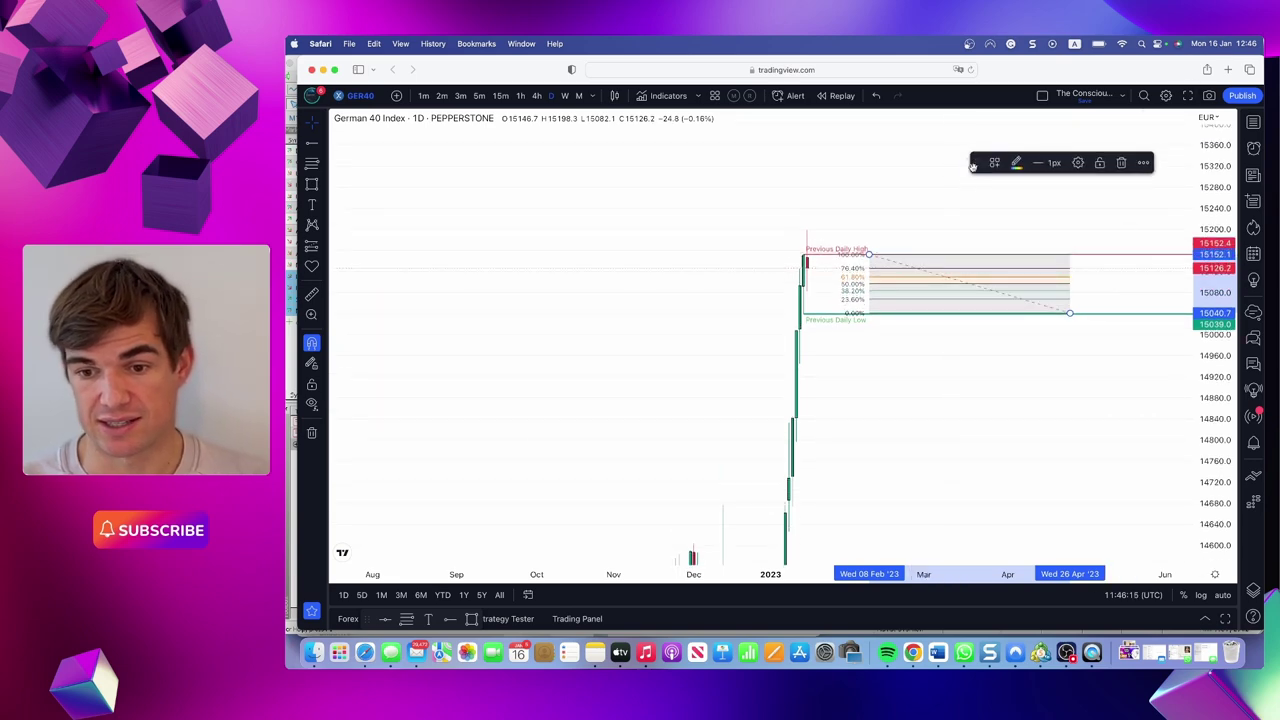
Place a horizontal line on the 50% Fibonacci level at 15096.1 and apply the Equilibrium drawing template.
{"action": "left_click_drag", "start_coordinate": [970, 432], "coordinate": [653, 482]}
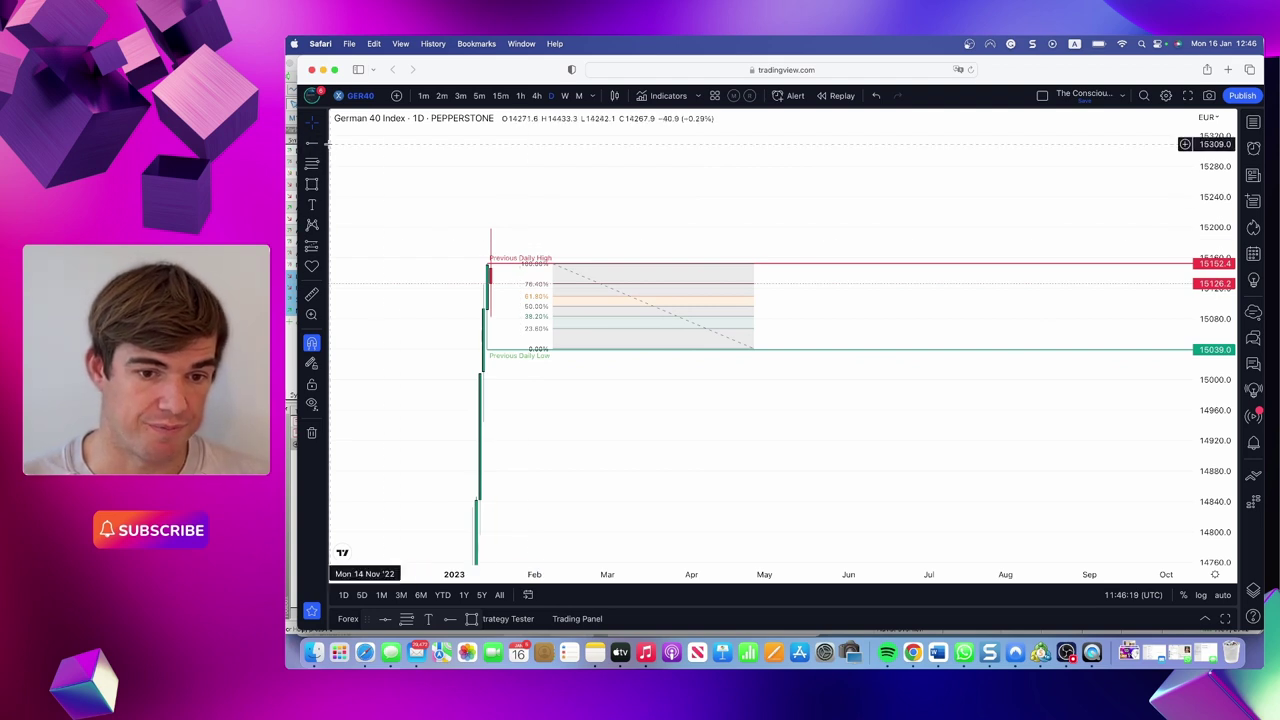
{"action": "left_click", "coordinate": [322, 144]}
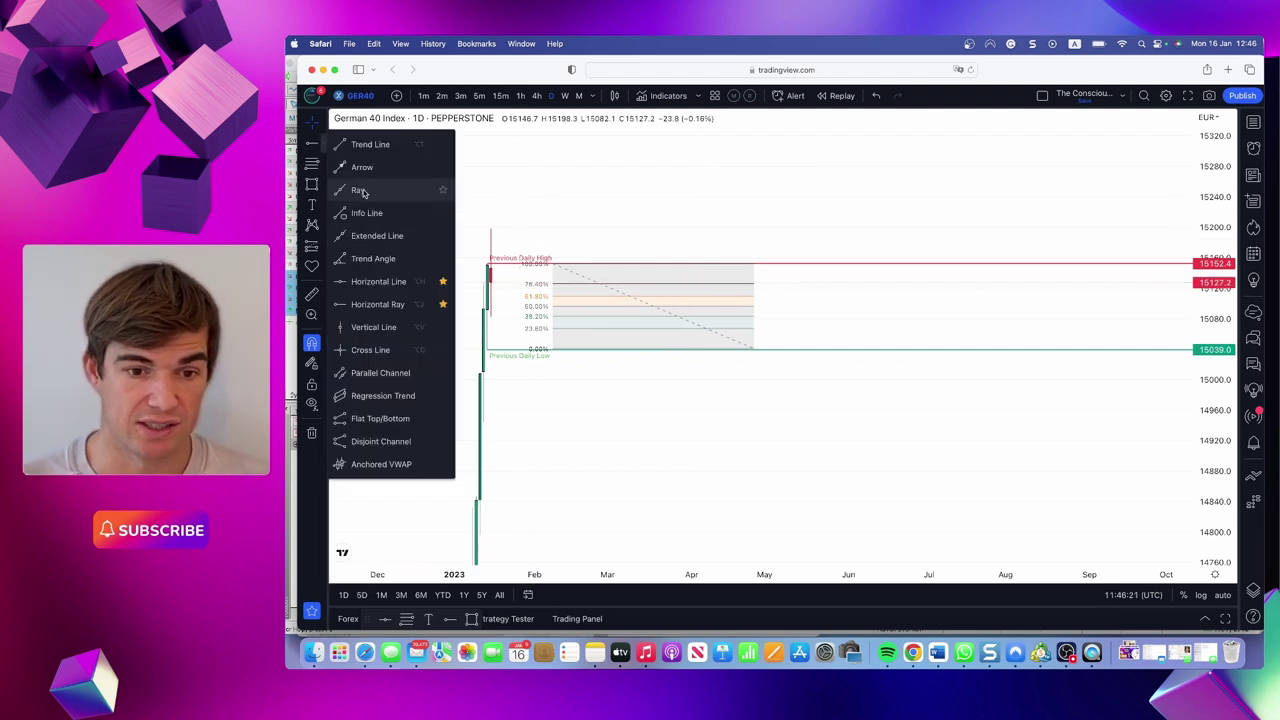
{"action": "left_click", "coordinate": [368, 283]}
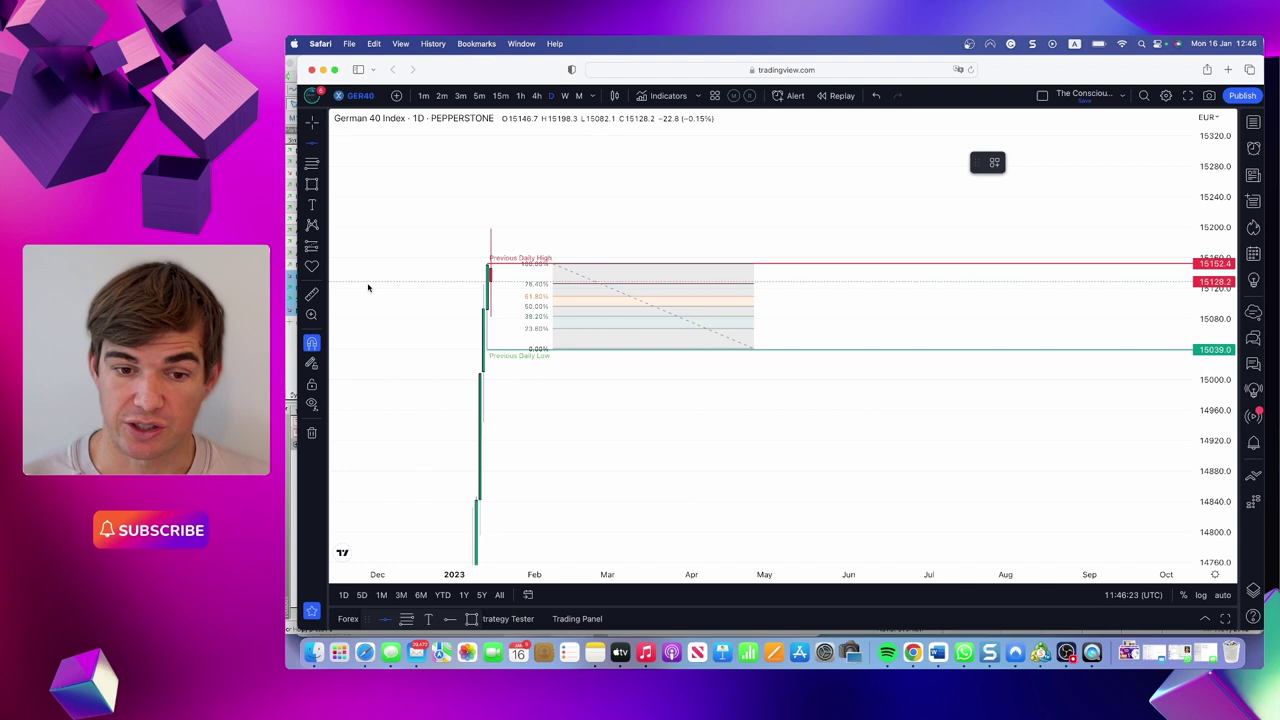
{"action": "left_click", "coordinate": [797, 306]}
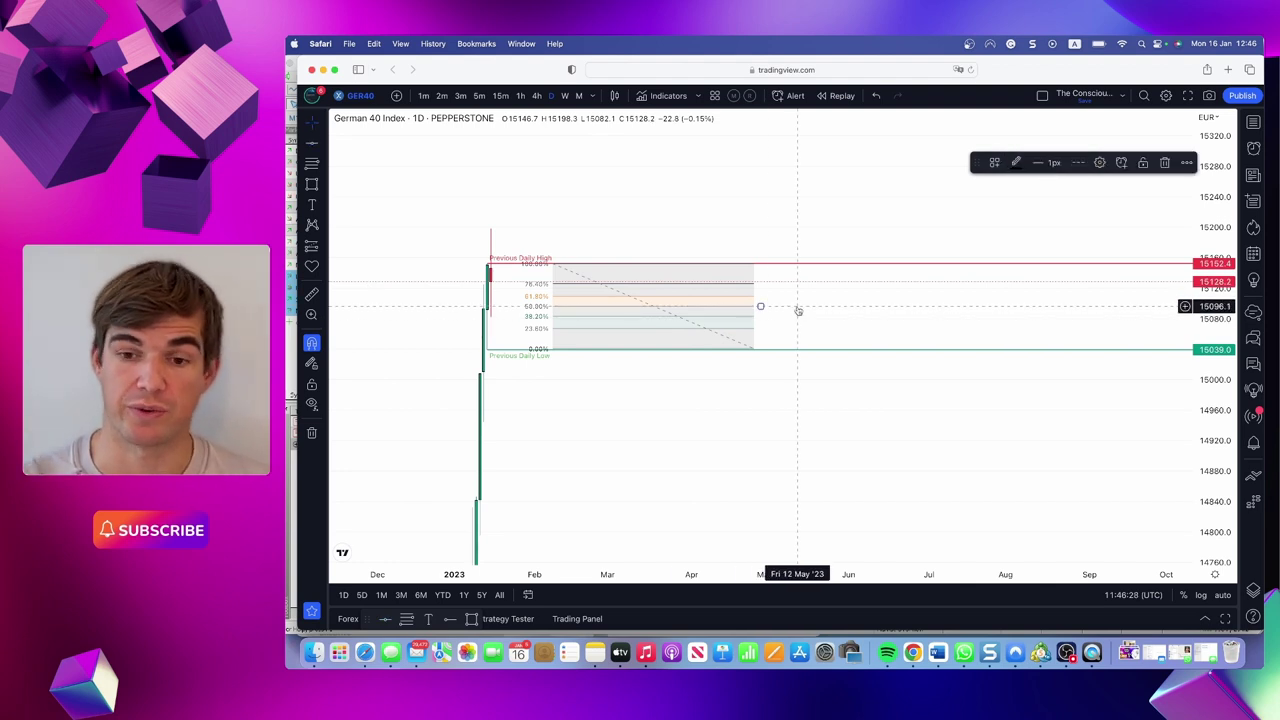
{"action": "left_click", "coordinate": [994, 164]}
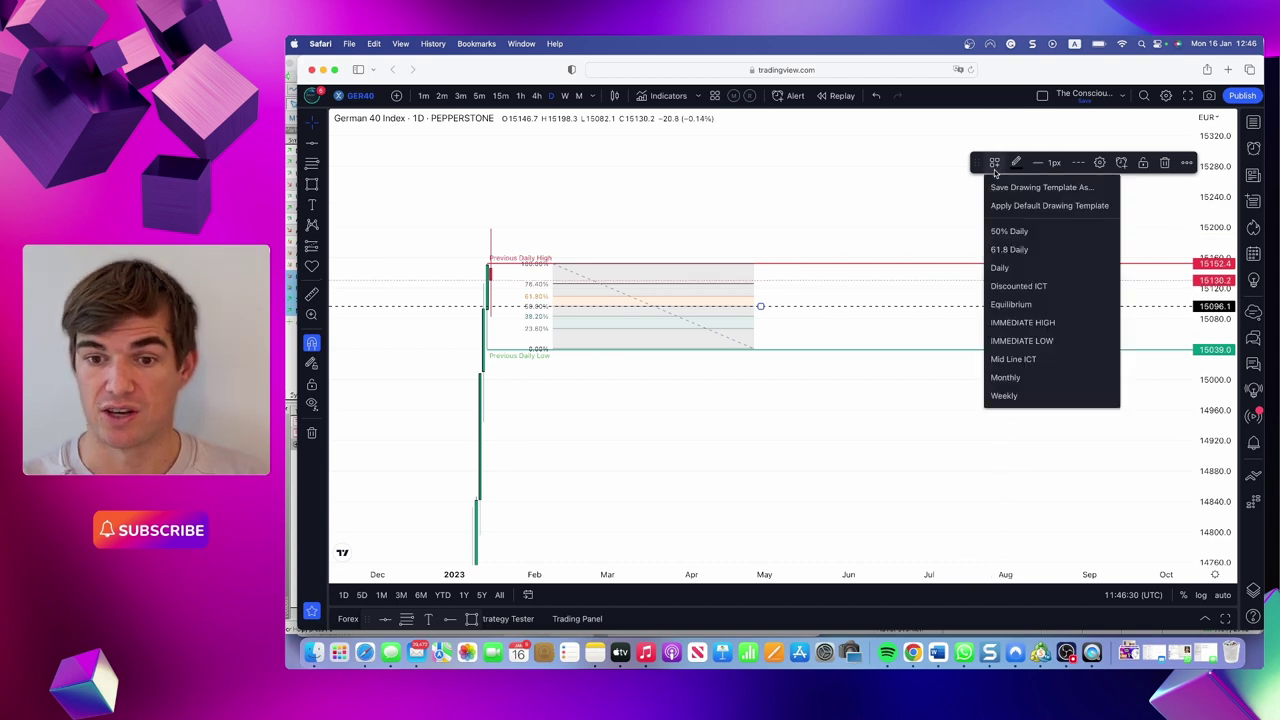
{"action": "left_click", "coordinate": [1028, 303]}
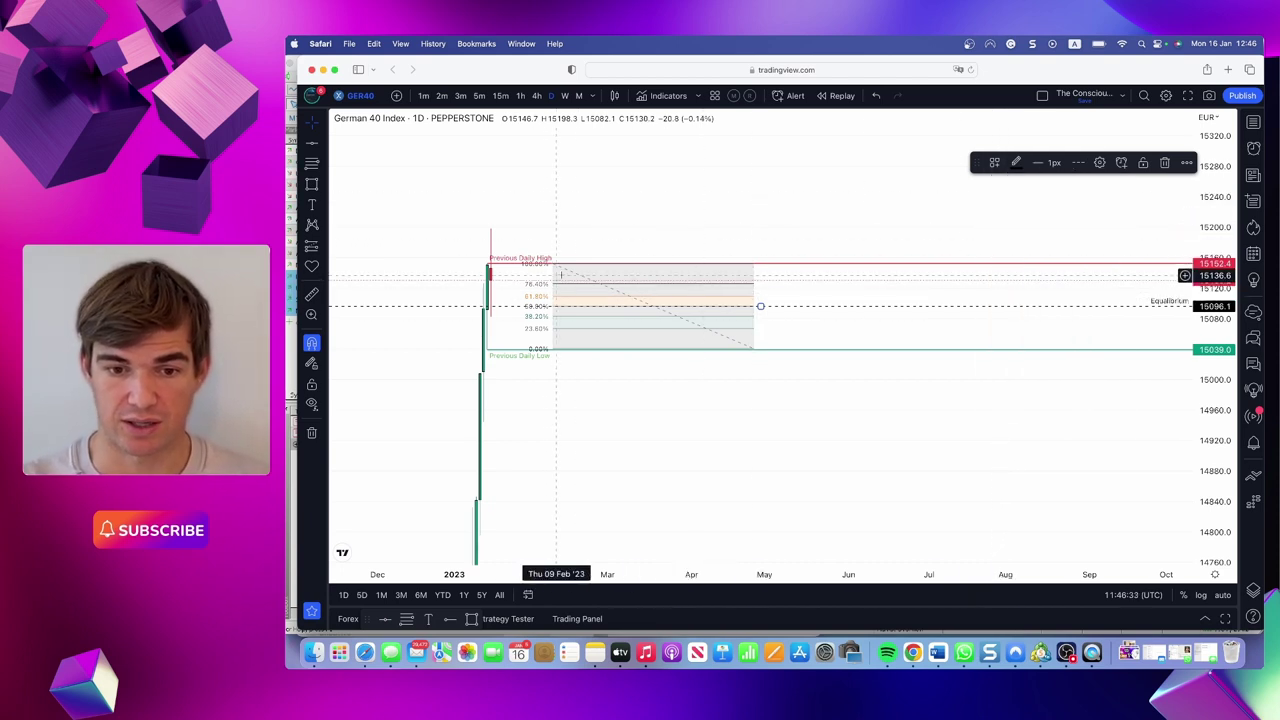
Delete the Fibonacci retracement, keeping the daily high, daily low and Equilibrium lines.
{"action": "left_click", "coordinate": [589, 282]}
{"action": "key", "text": "BackSpace"}
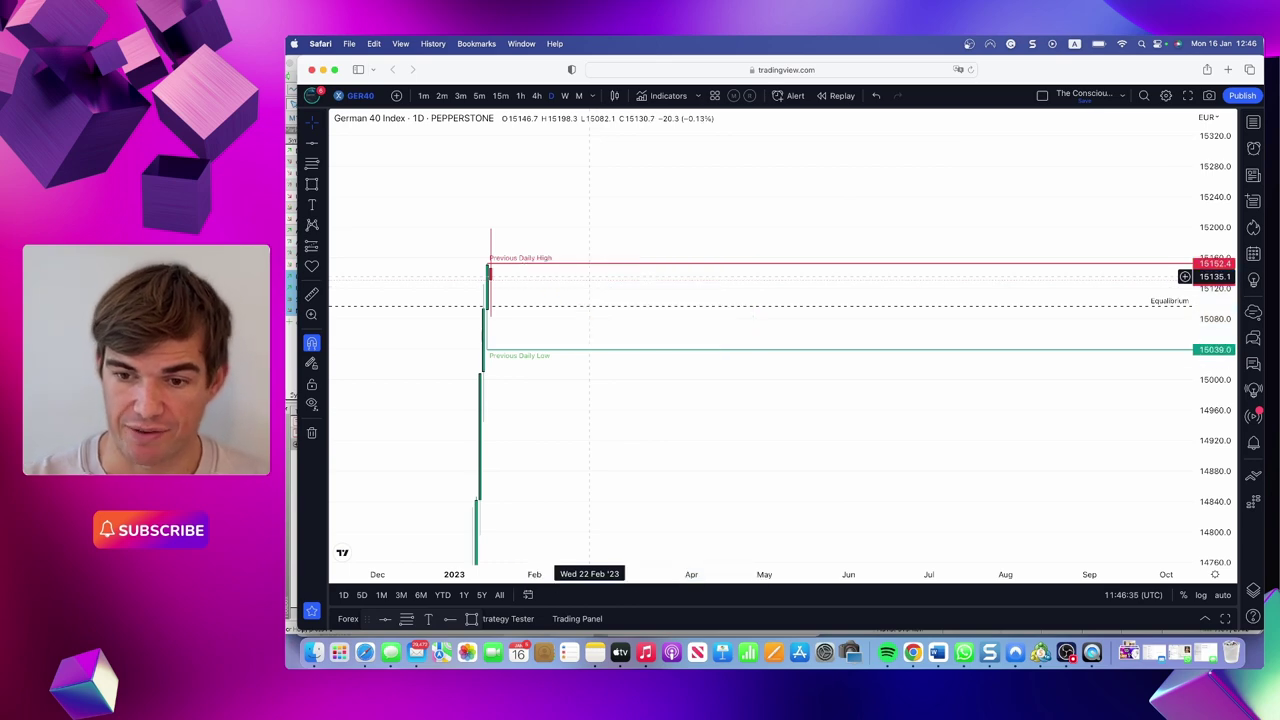
{"action": "left_click_drag", "start_coordinate": [565, 254], "coordinate": [766, 249]}
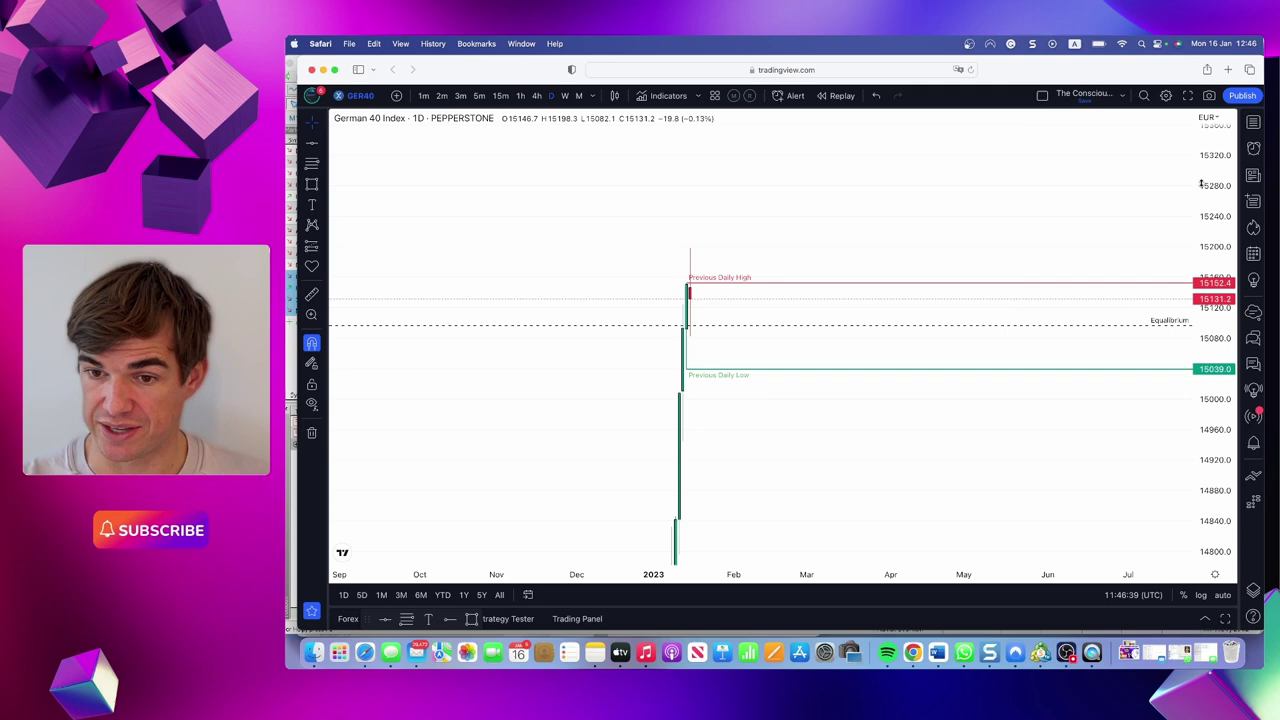
Examine the daily price history from 2021 to January 2023 around the previous daily high and low levels.
{"action": "left_click_drag", "start_coordinate": [874, 251], "coordinate": [980, 250]}
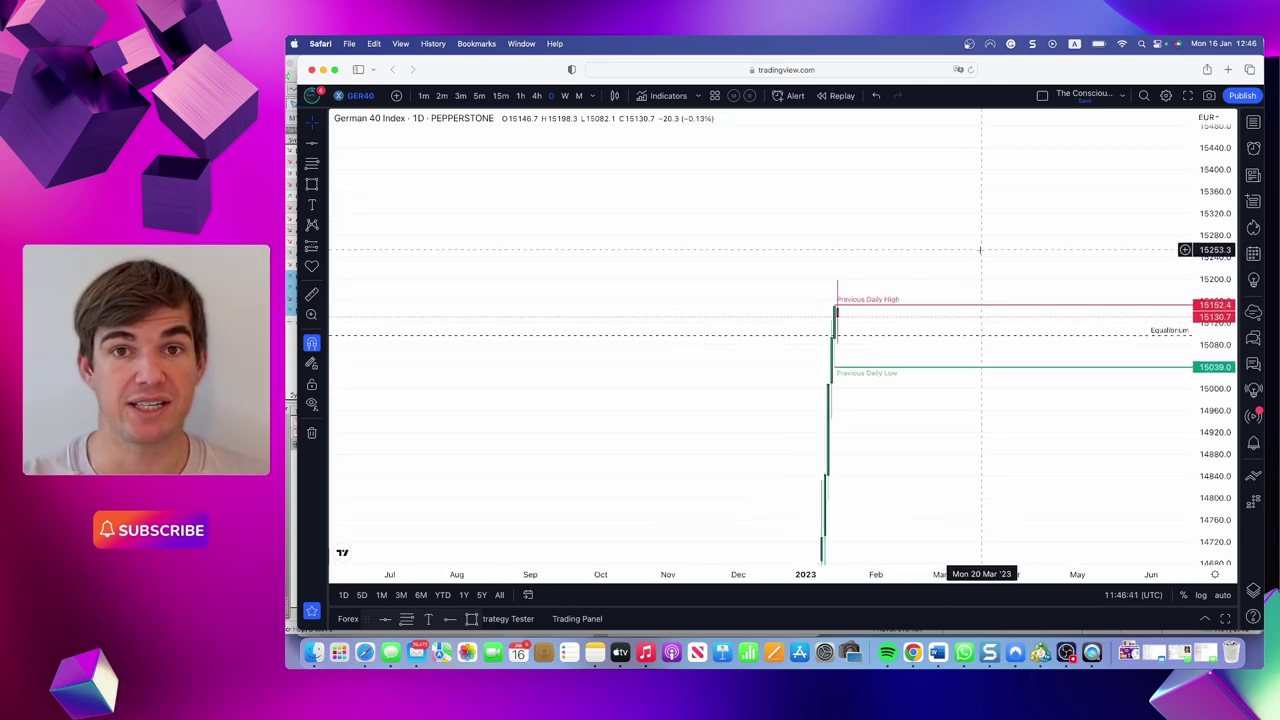
{"action": "left_click_drag", "start_coordinate": [1207, 204], "coordinate": [1207, 330]}
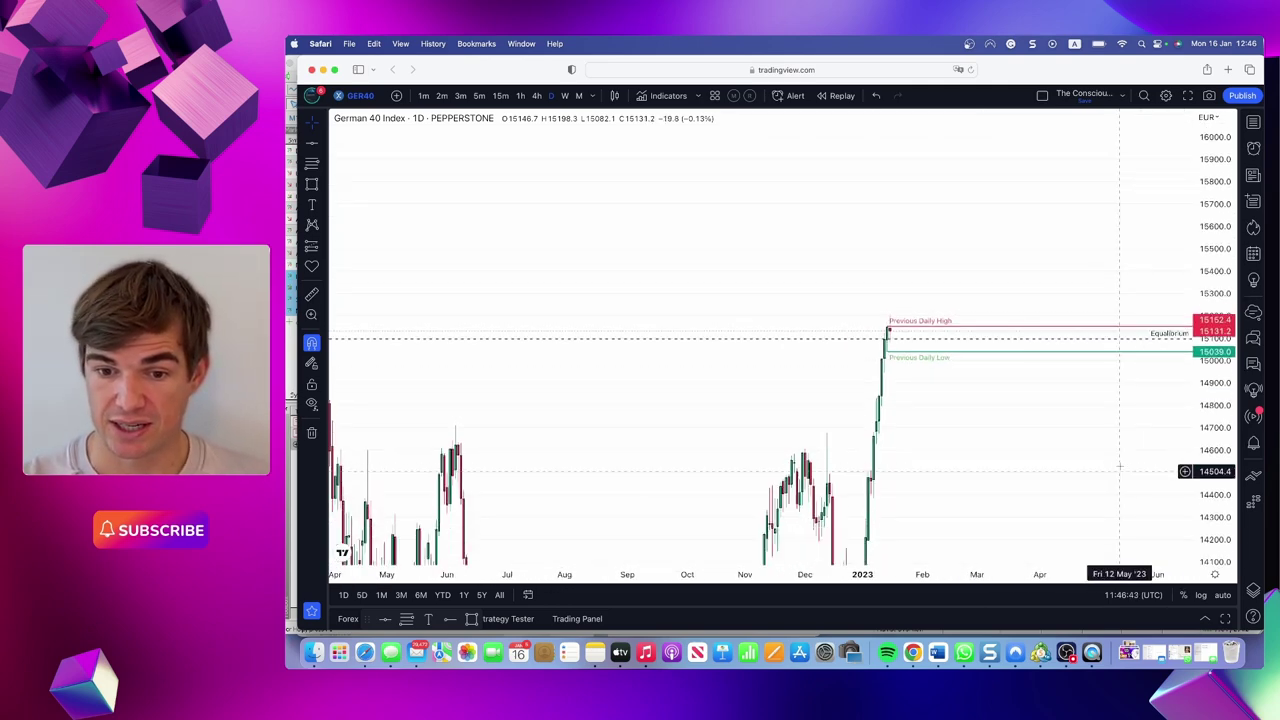
{"action": "left_click_drag", "start_coordinate": [922, 500], "coordinate": [914, 371]}
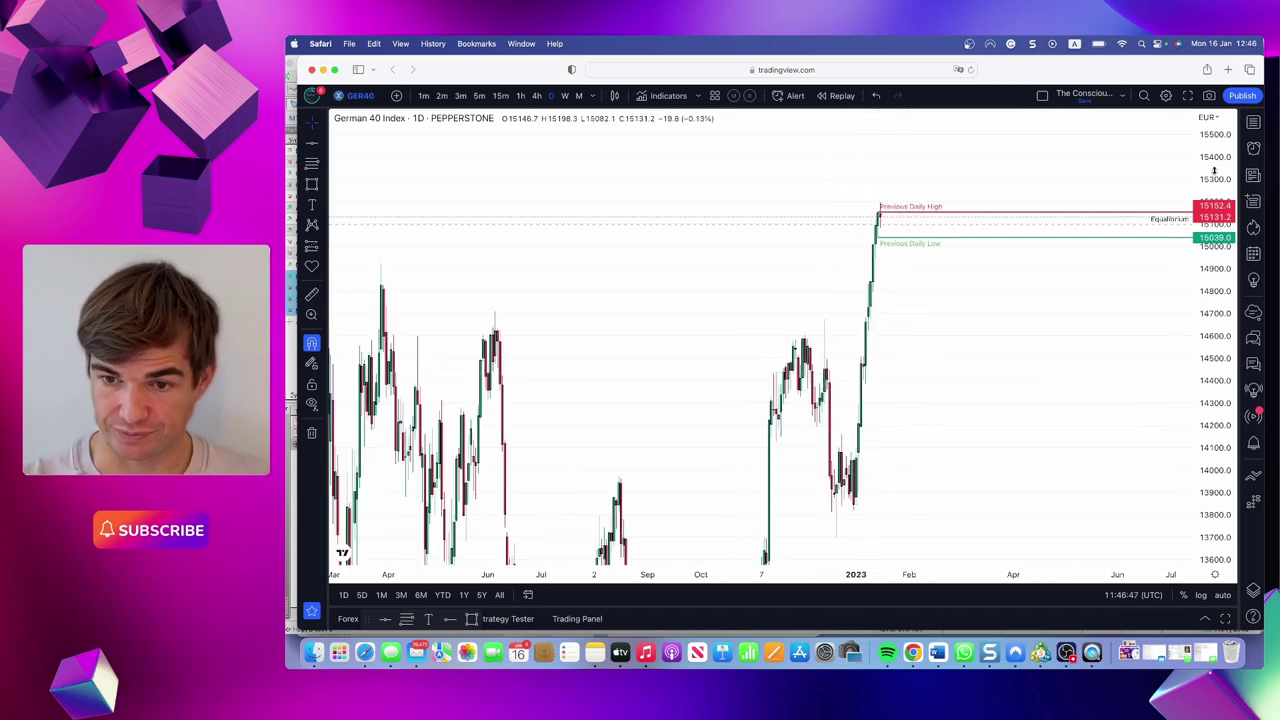
{"action": "scroll", "coordinate": [1131, 300], "scroll_direction": "left", "scroll_amount": 5}
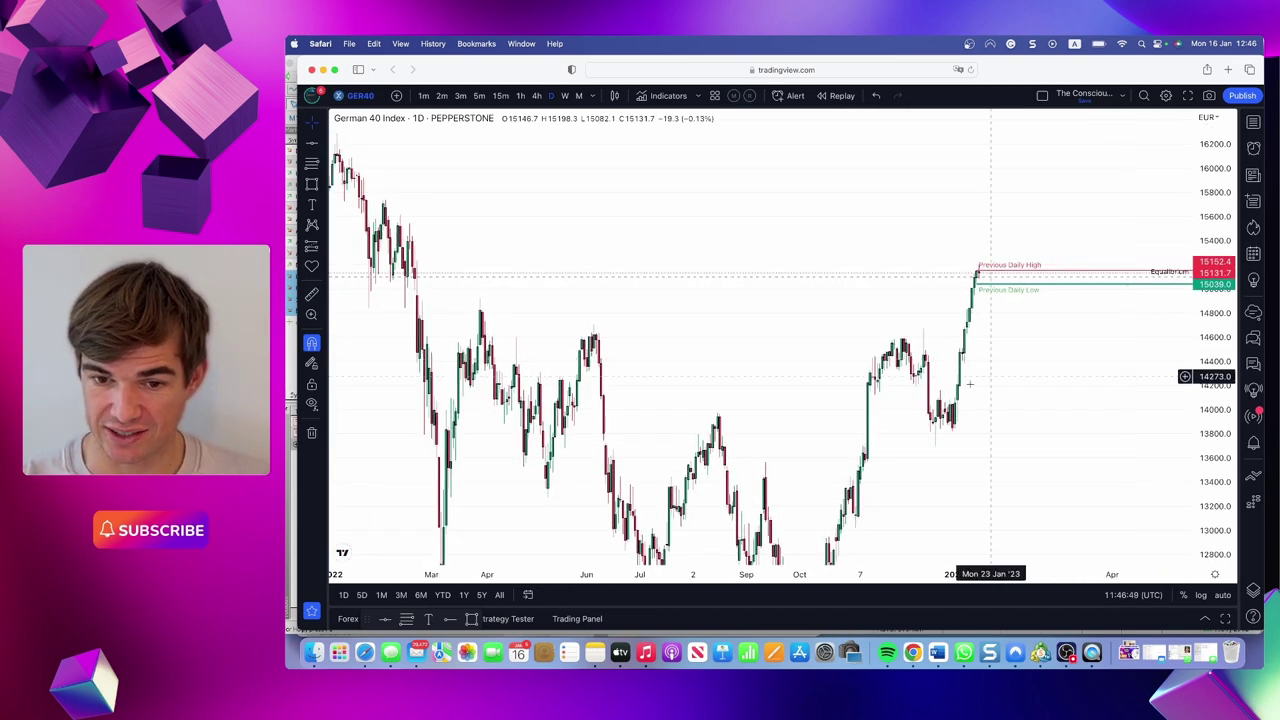
{"action": "scroll", "coordinate": [573, 227], "scroll_direction": "down", "scroll_amount": 10}
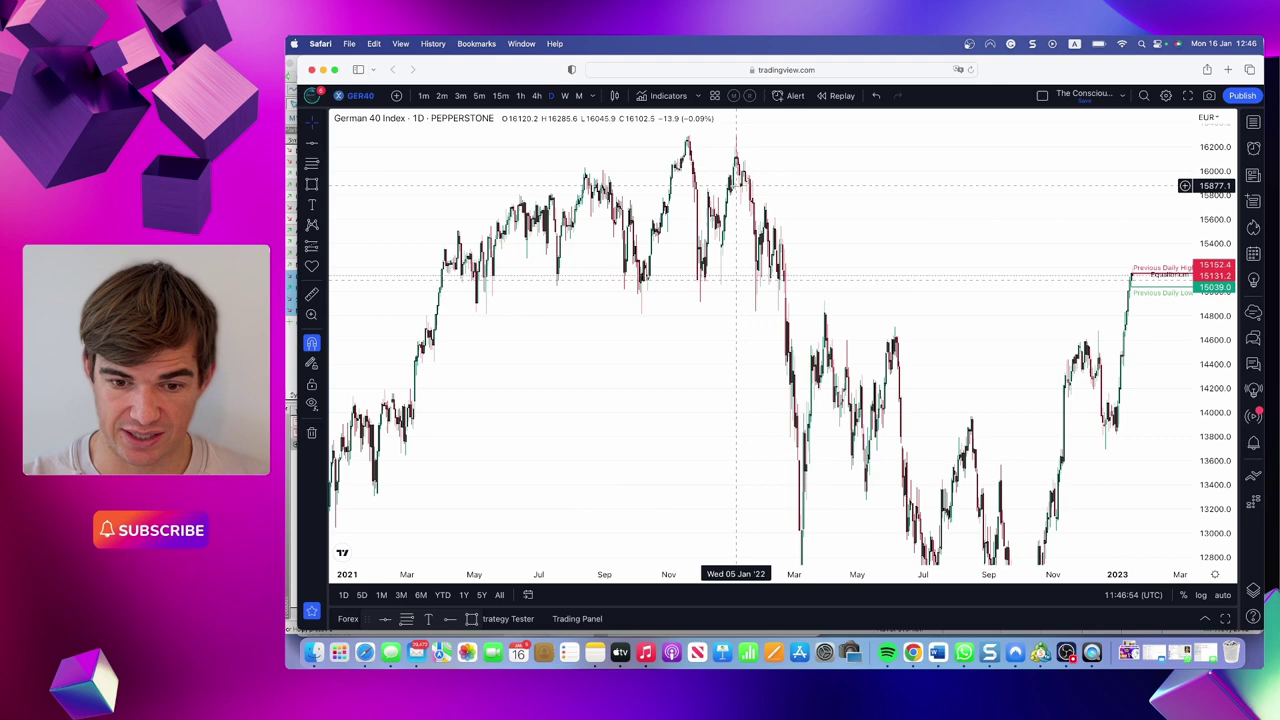
{"action": "scroll", "coordinate": [837, 180], "scroll_direction": "right", "scroll_amount": 5}
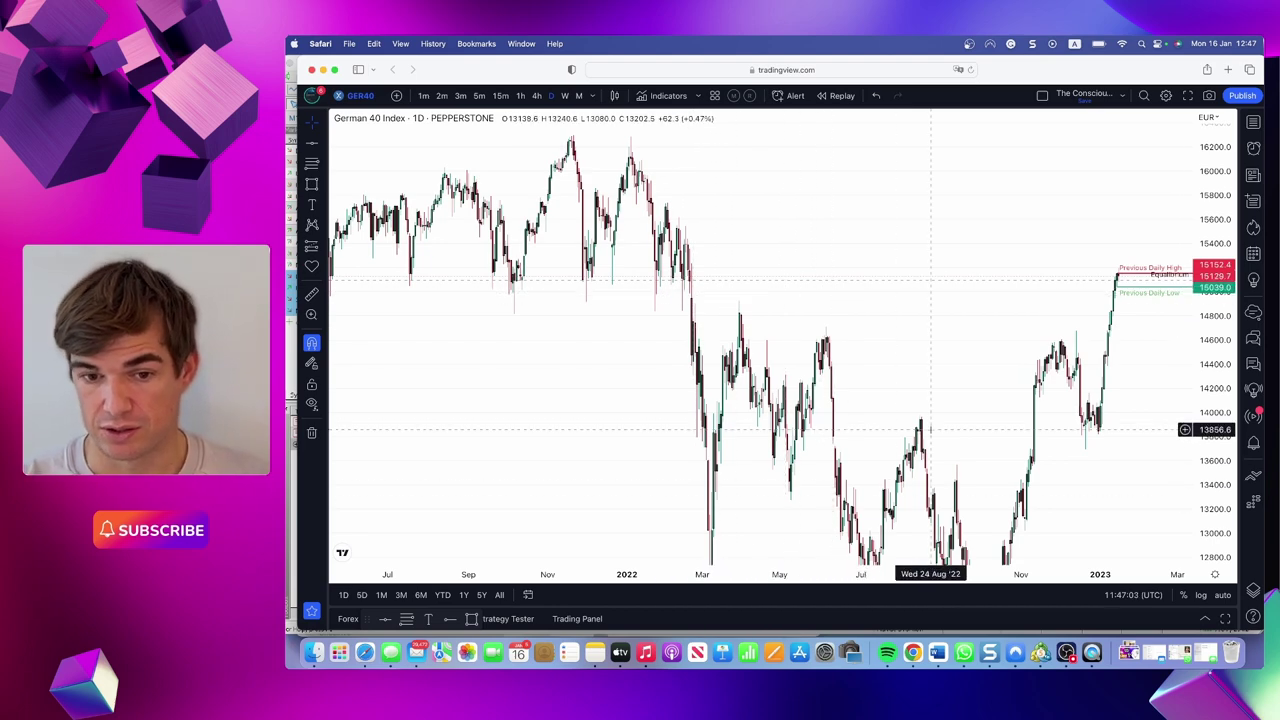
Try a horizontal line at the autumn 2022 swing low, 11809.4, and remove it.
{"action": "left_click_drag", "start_coordinate": [935, 363], "coordinate": [853, 203]}
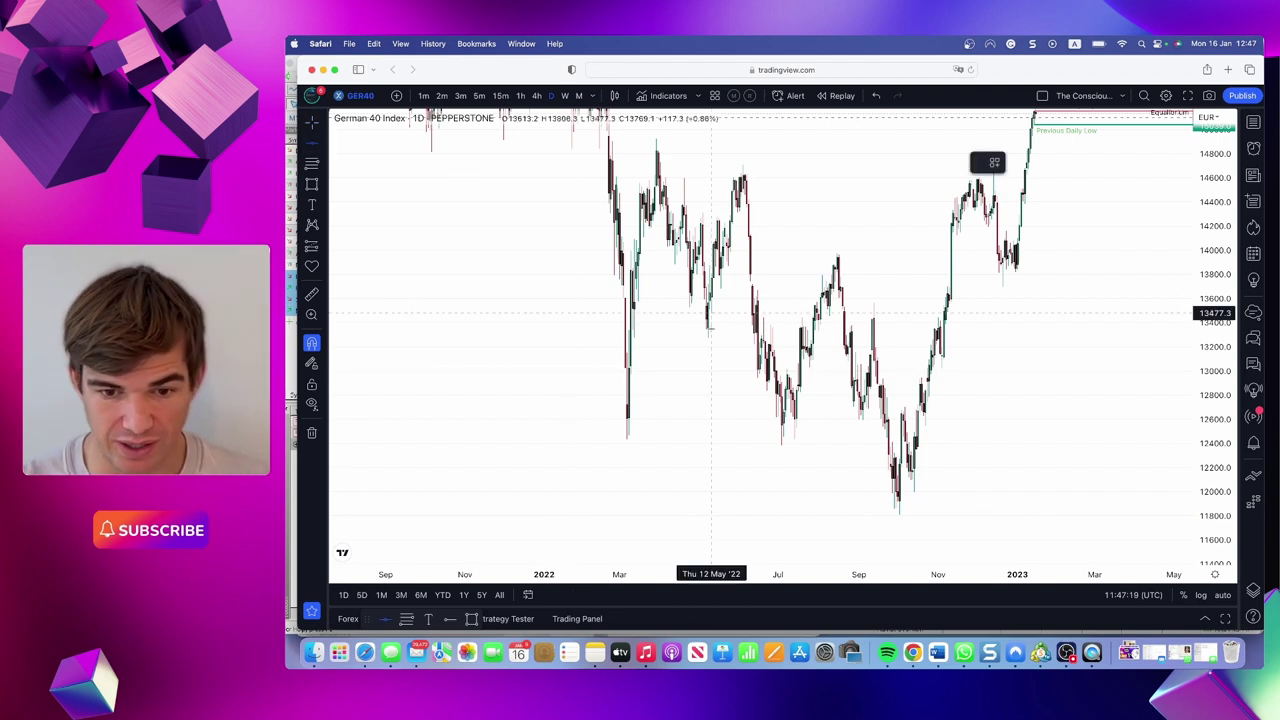
{"action": "left_click", "coordinate": [760, 514]}
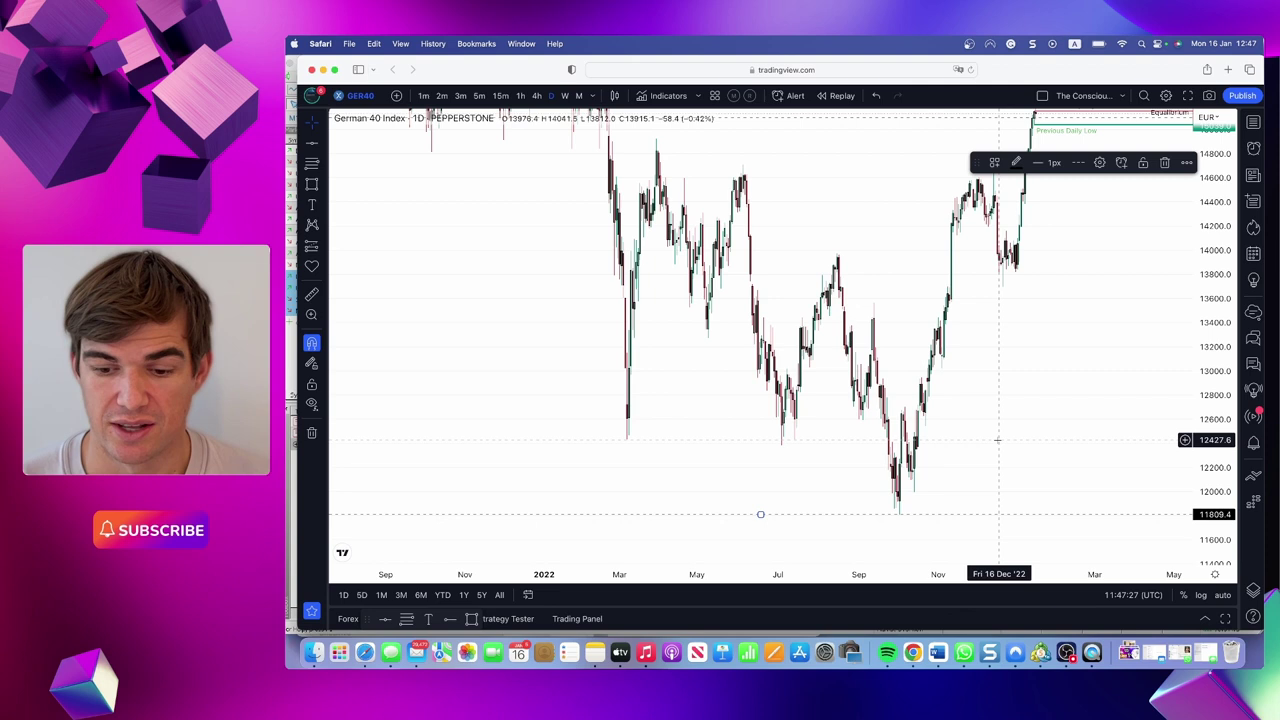
{"action": "key", "text": "Delete"}
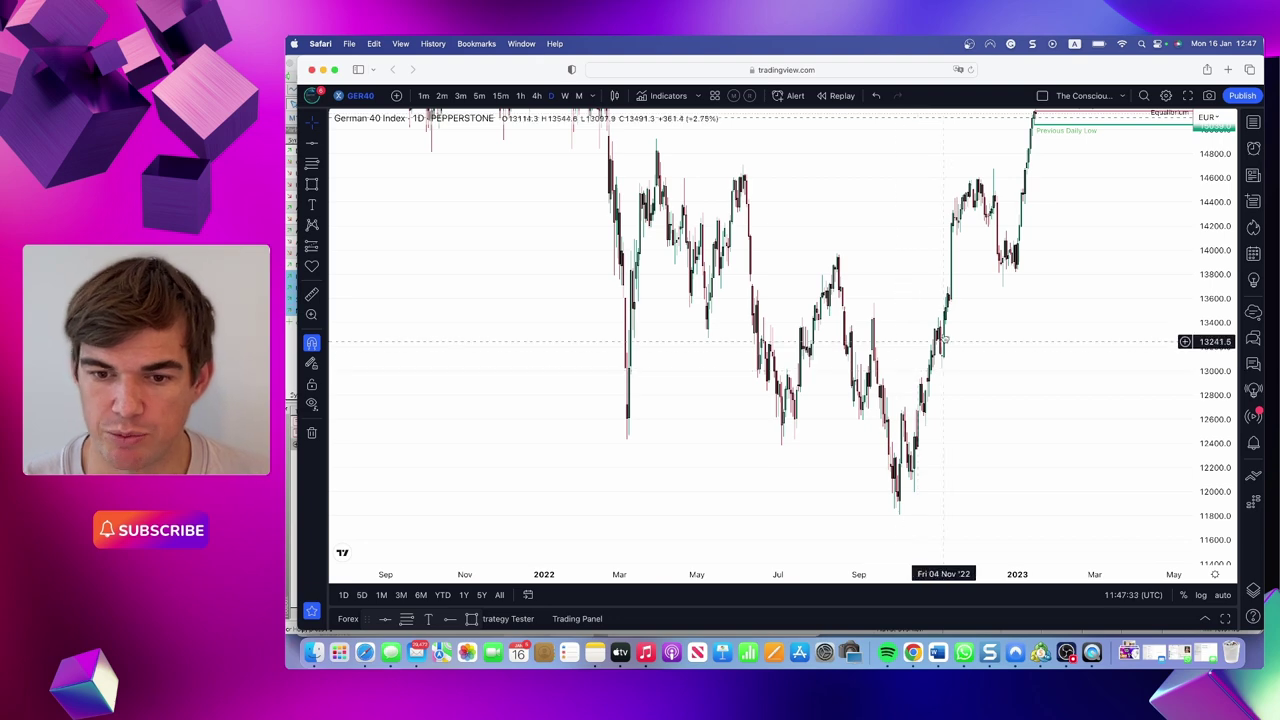
Draw a rectangle above the August 2022 high, about 27 Jun to 29 Sep '22 and 13989 to 14221, with the BSL template.
{"action": "scroll", "coordinate": [1016, 310], "scroll_direction": "up", "scroll_amount": 1}
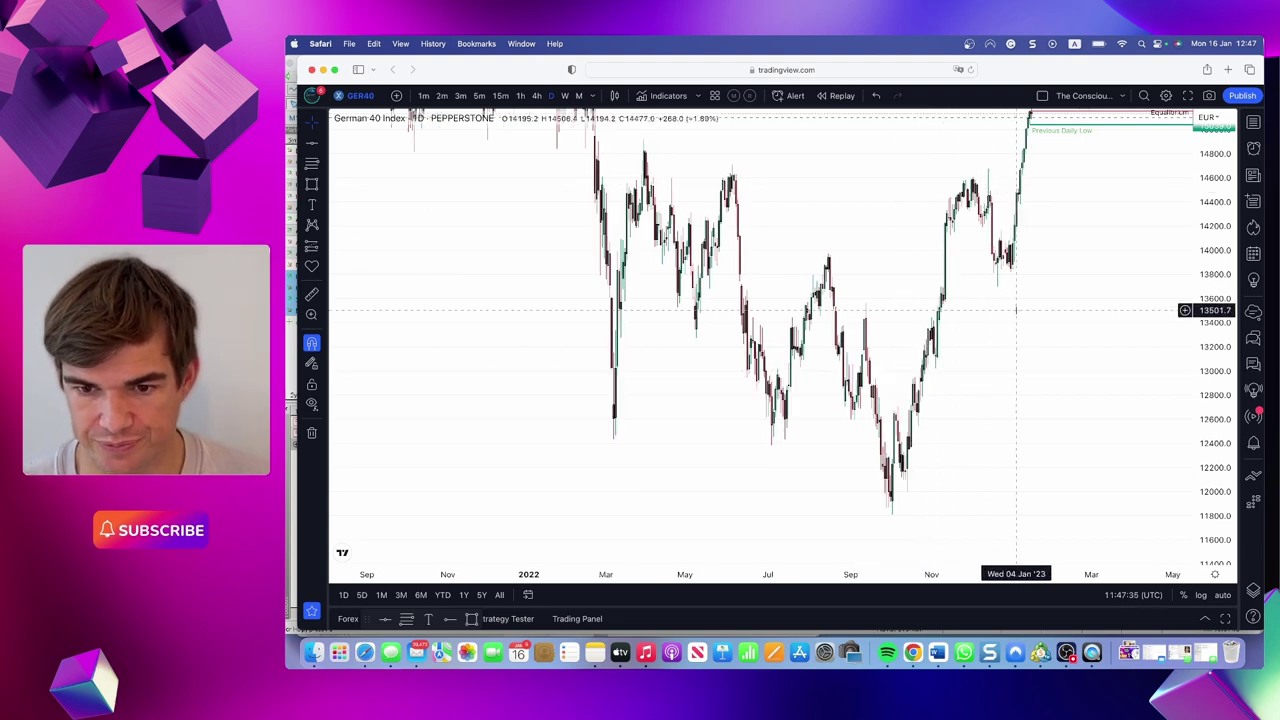
{"action": "scroll", "coordinate": [1016, 310], "scroll_direction": "up", "scroll_amount": 3}
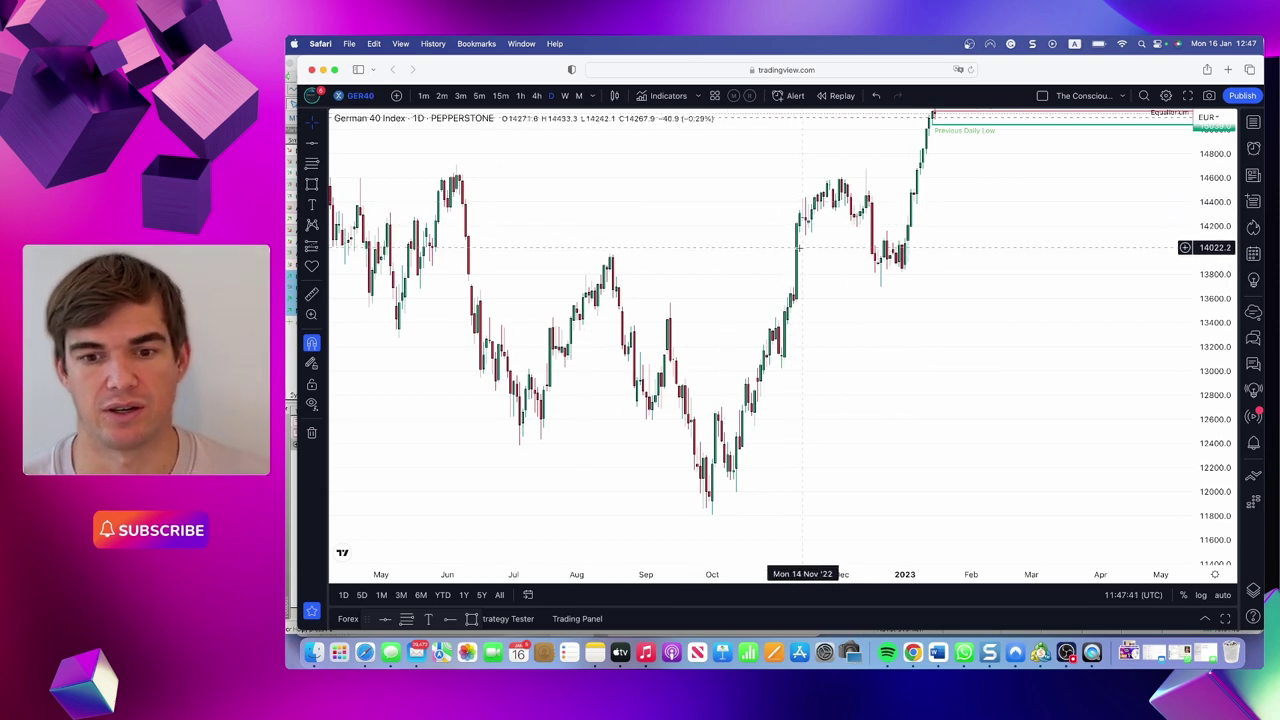
{"action": "left_click_drag", "start_coordinate": [665, 262], "coordinate": [943, 266]}
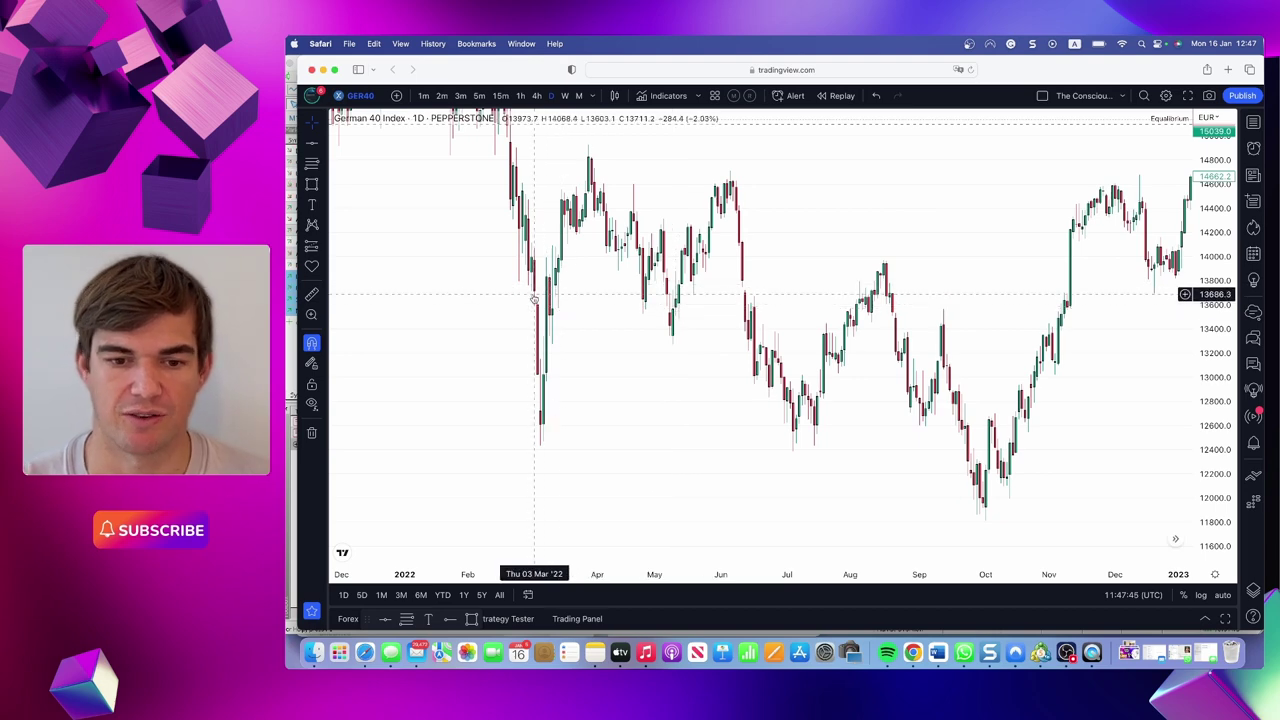
{"action": "left_click_drag", "start_coordinate": [953, 288], "coordinate": [820, 286]}
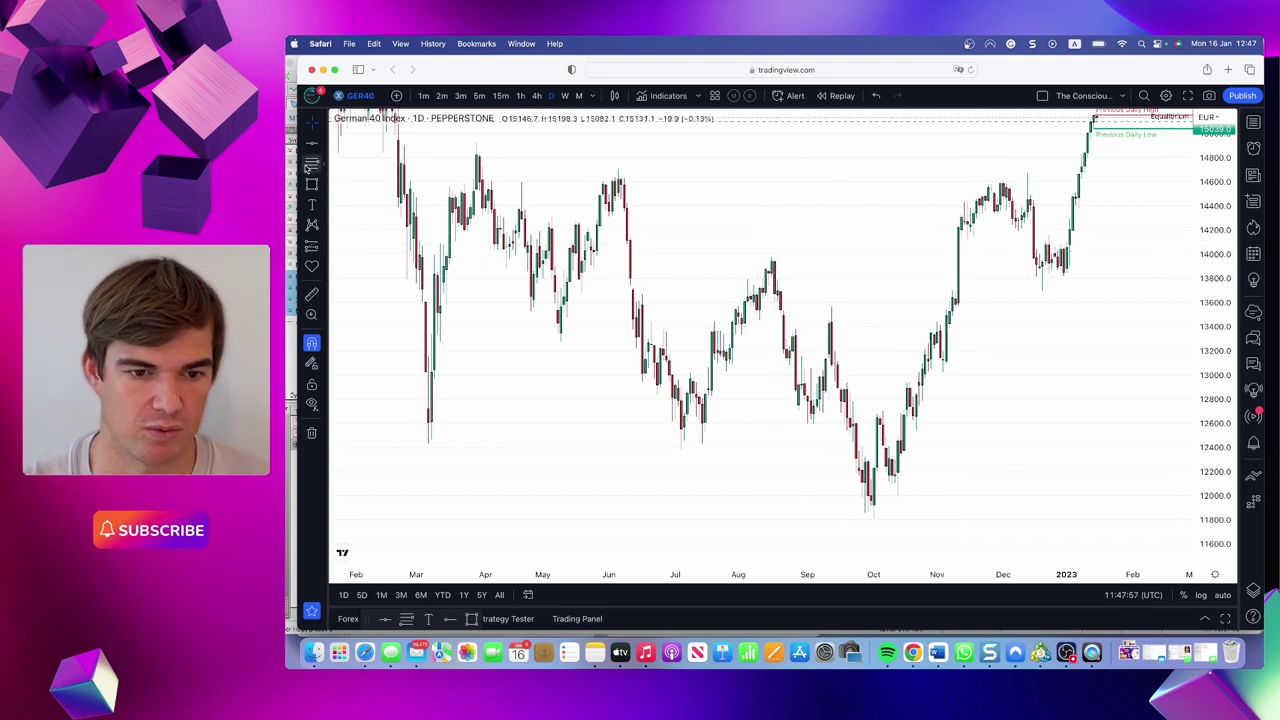
{"action": "left_click", "coordinate": [312, 185]}
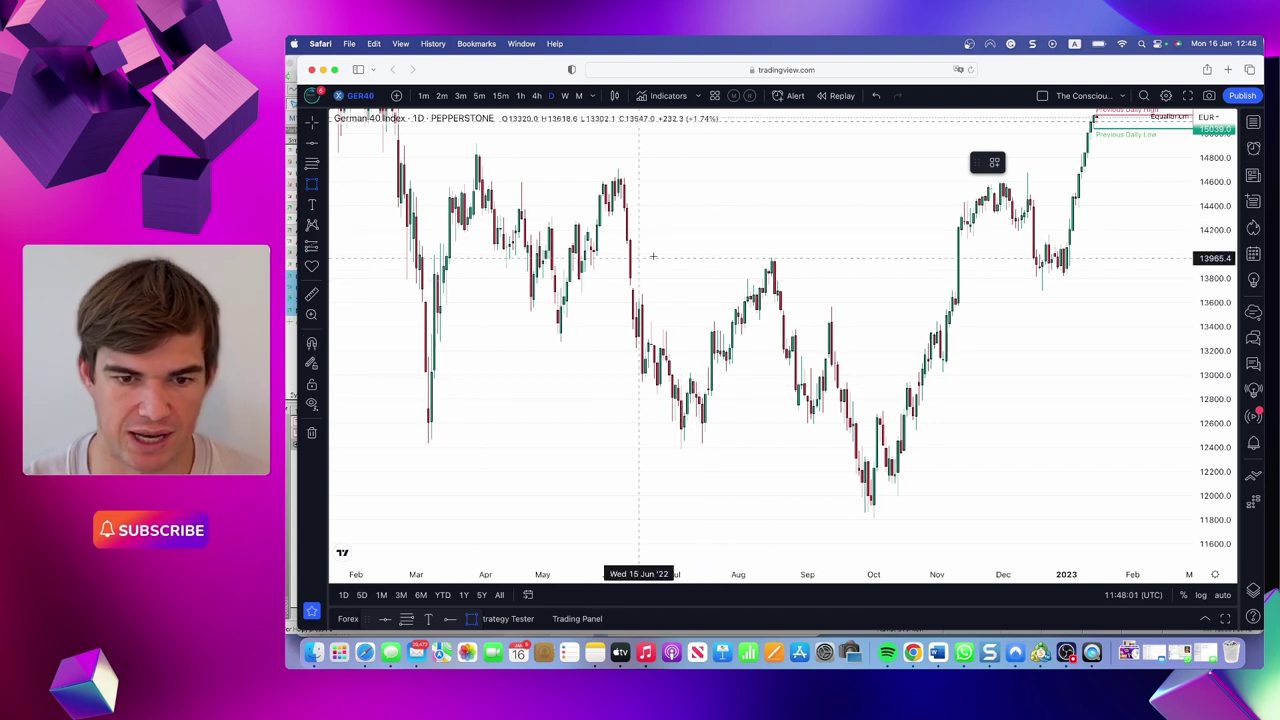
{"action": "left_click_drag", "start_coordinate": [662, 228], "coordinate": [864, 255]}
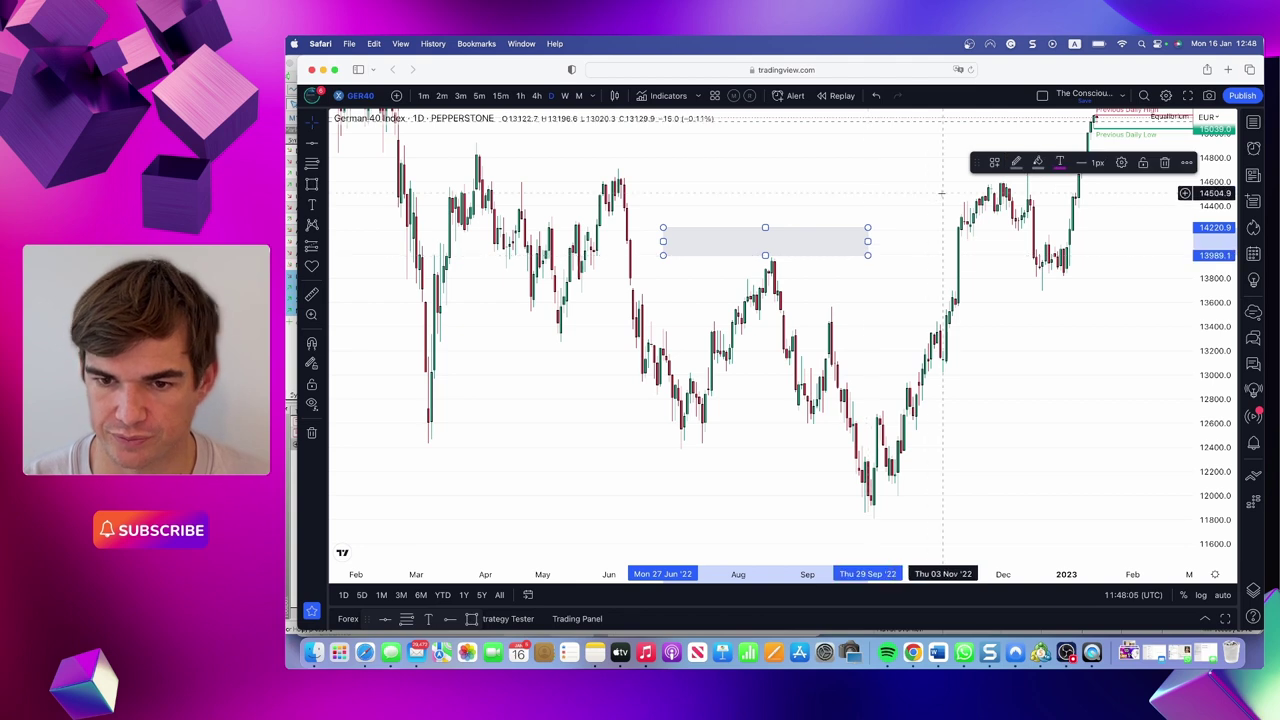
{"action": "left_click", "coordinate": [994, 162]}
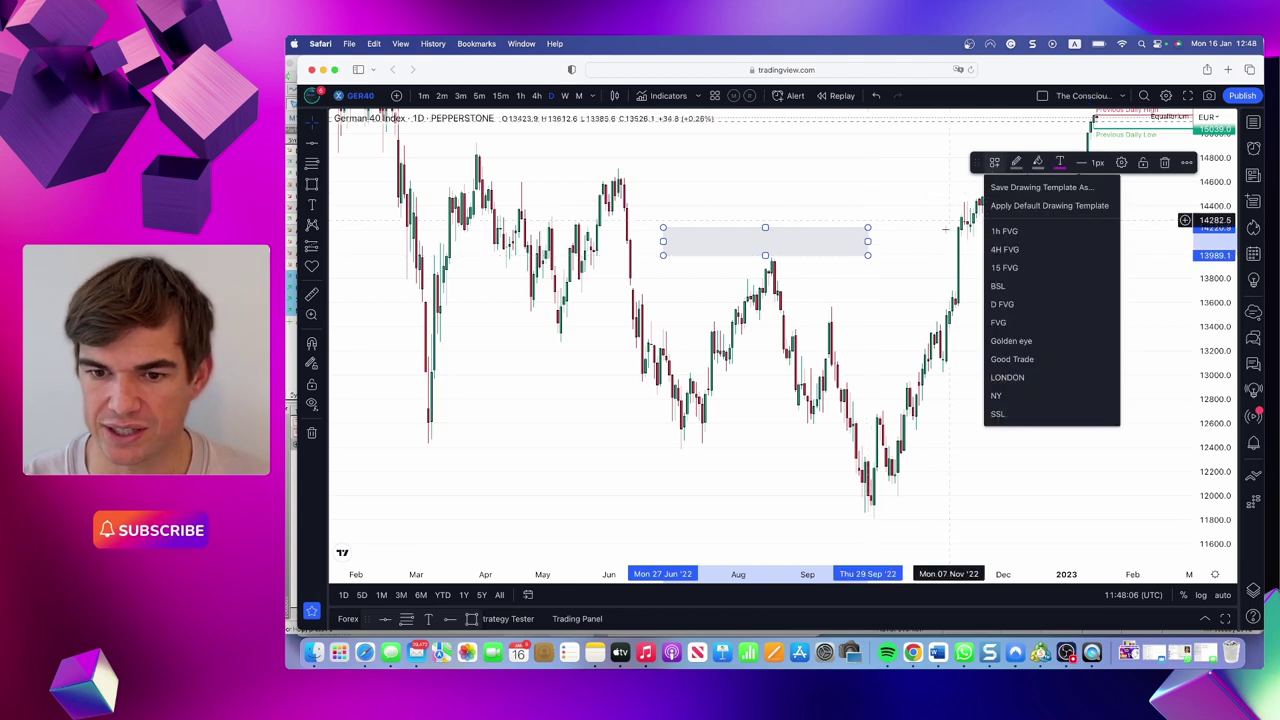
{"action": "left_click", "coordinate": [1024, 291]}
{"action": "left_click", "coordinate": [810, 311]}
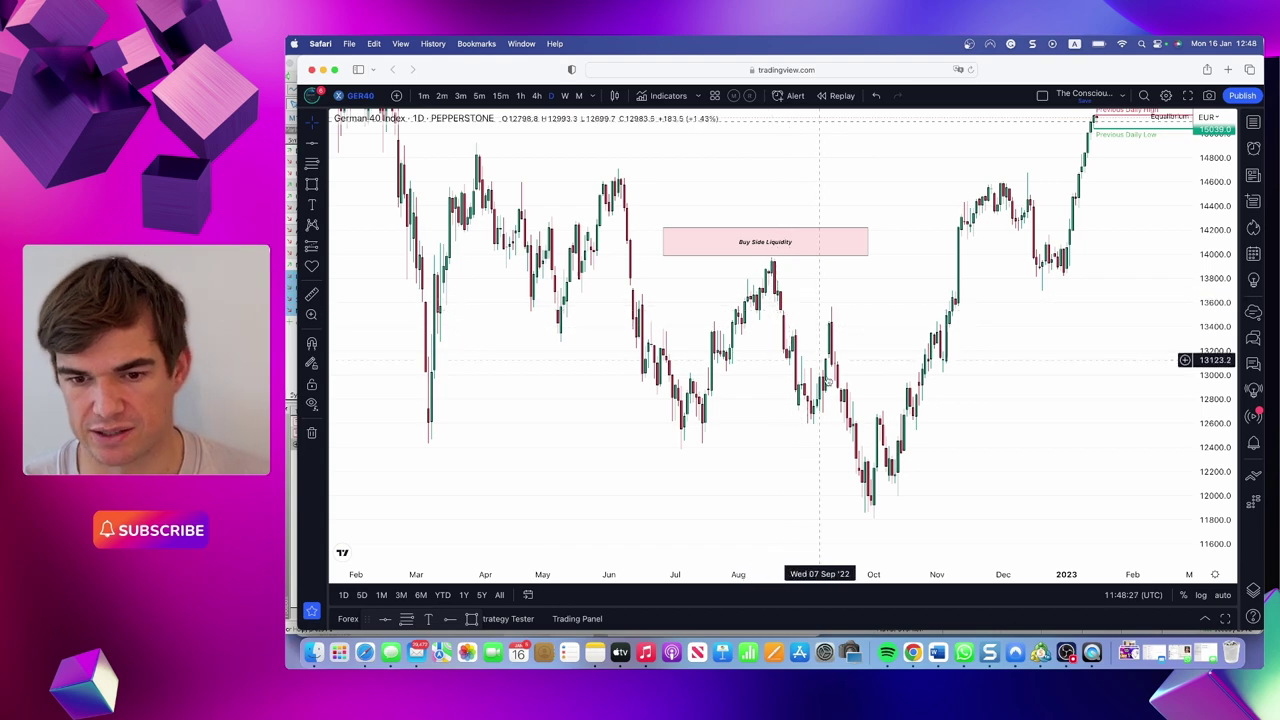
Examine how price moves from the Buy Side Liquidity zone through the autumn 2022 low and the rally into January 2023.
{"action": "left_click_drag", "start_coordinate": [967, 497], "coordinate": [914, 406]}
{"action": "scroll", "coordinate": [1016, 409], "scroll_direction": "up", "scroll_amount": 5}
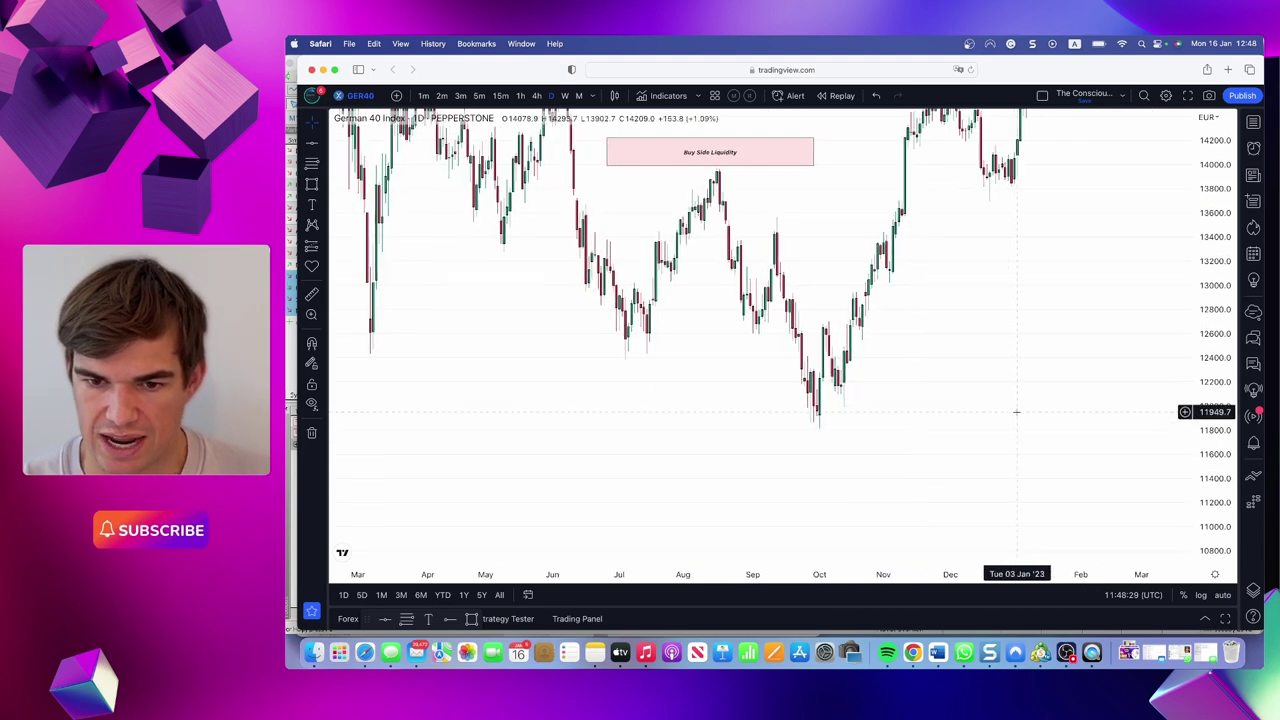
{"action": "scroll", "coordinate": [1014, 411], "scroll_direction": "up", "scroll_amount": 3}
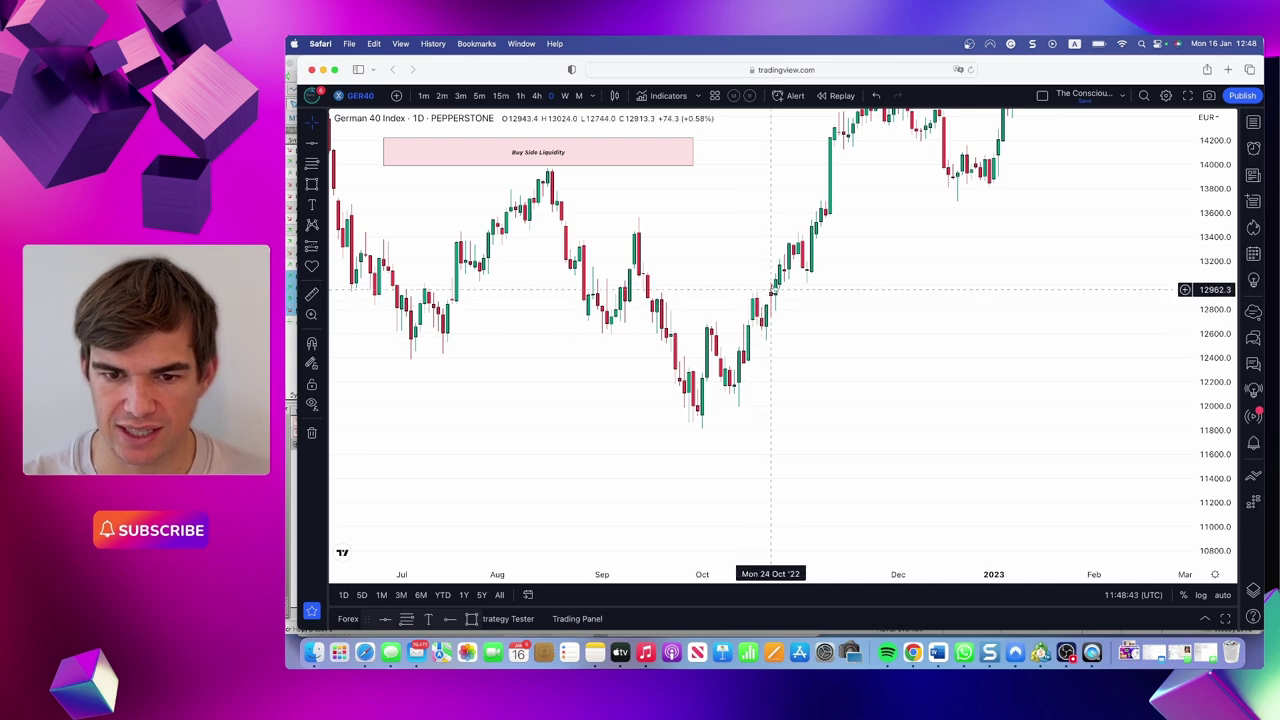
{"action": "left_click_drag", "start_coordinate": [871, 214], "coordinate": [873, 313]}
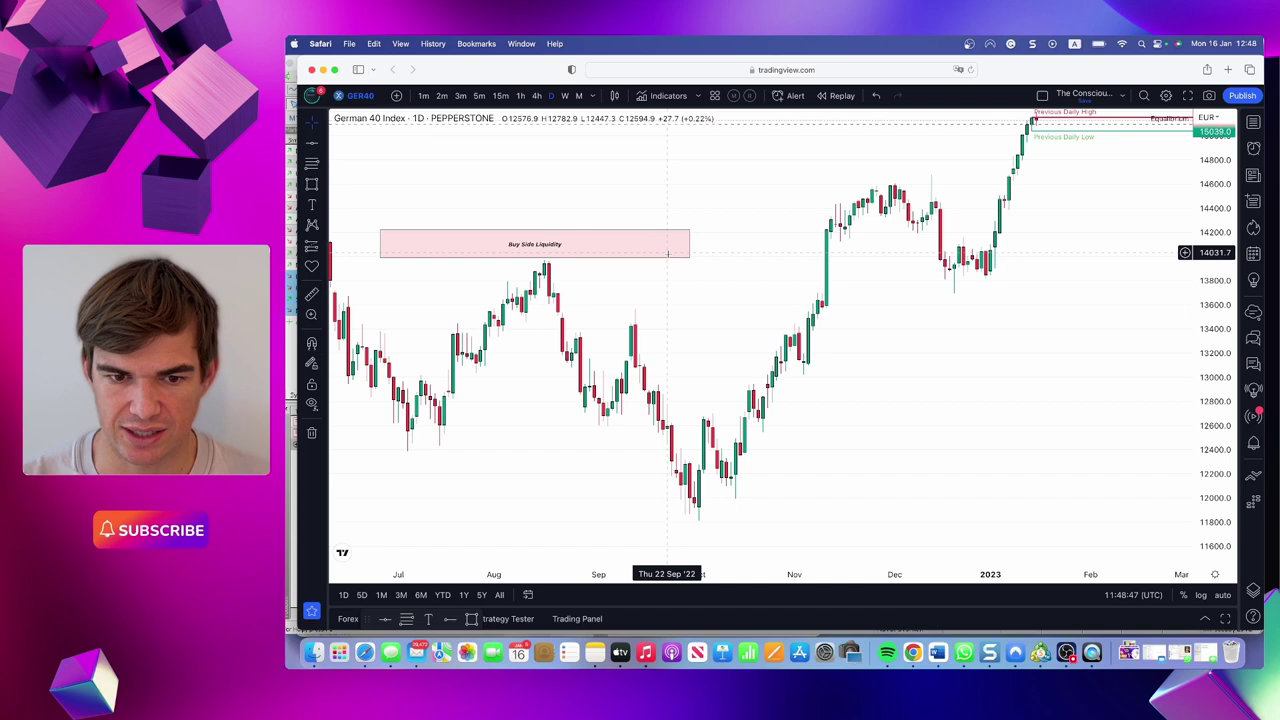
{"action": "left_click_drag", "start_coordinate": [705, 288], "coordinate": [745, 290]}
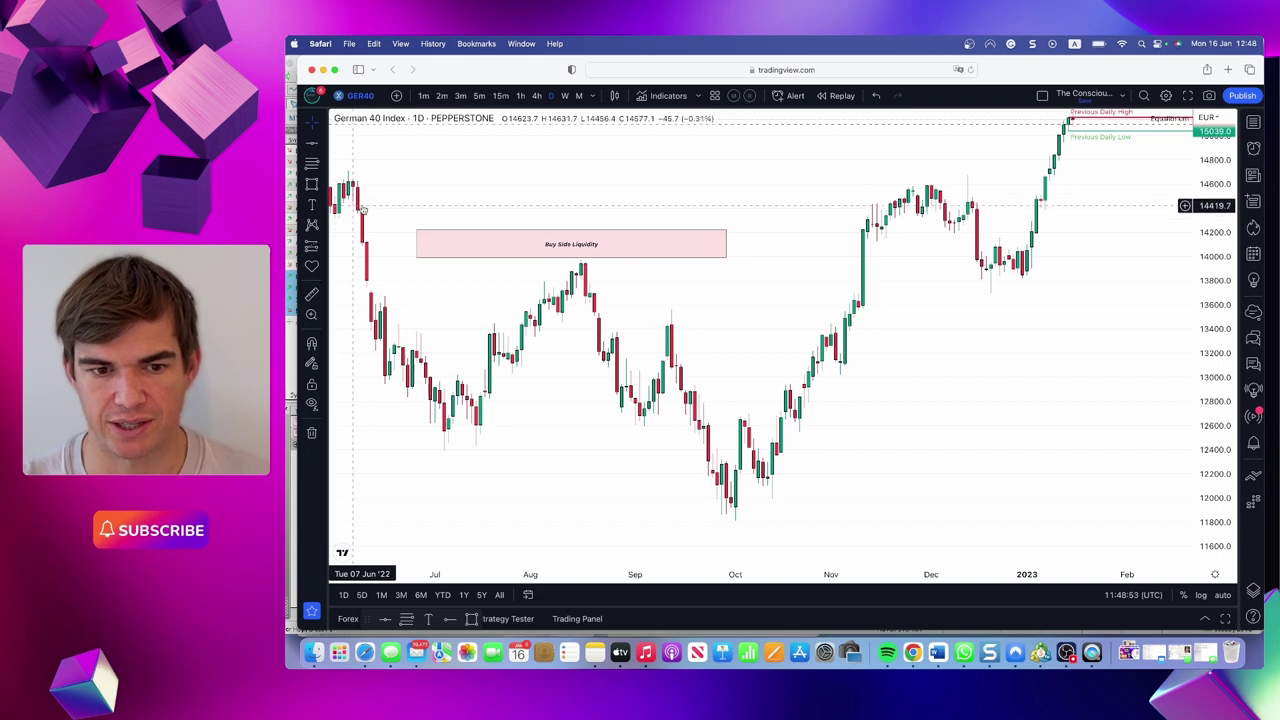
{"action": "scroll", "coordinate": [380, 212], "scroll_direction": "left", "scroll_amount": 3}
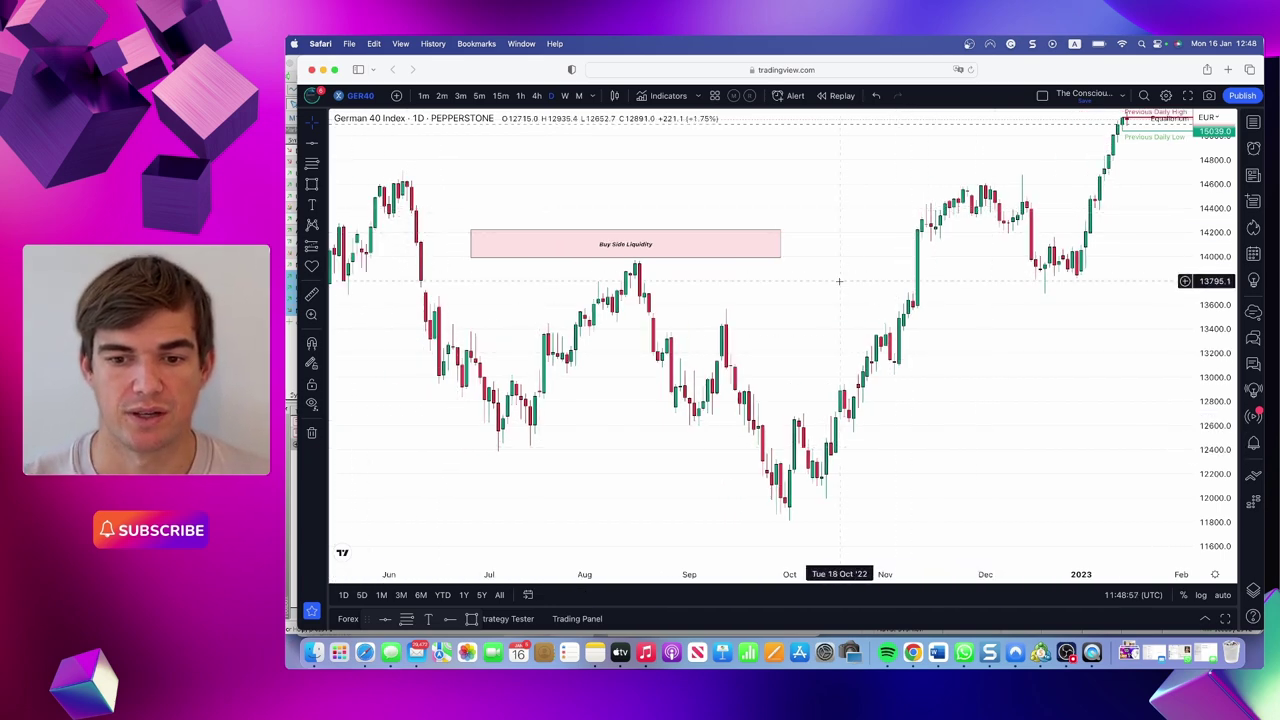
{"action": "scroll", "coordinate": [871, 280], "scroll_direction": "right", "scroll_amount": 3}
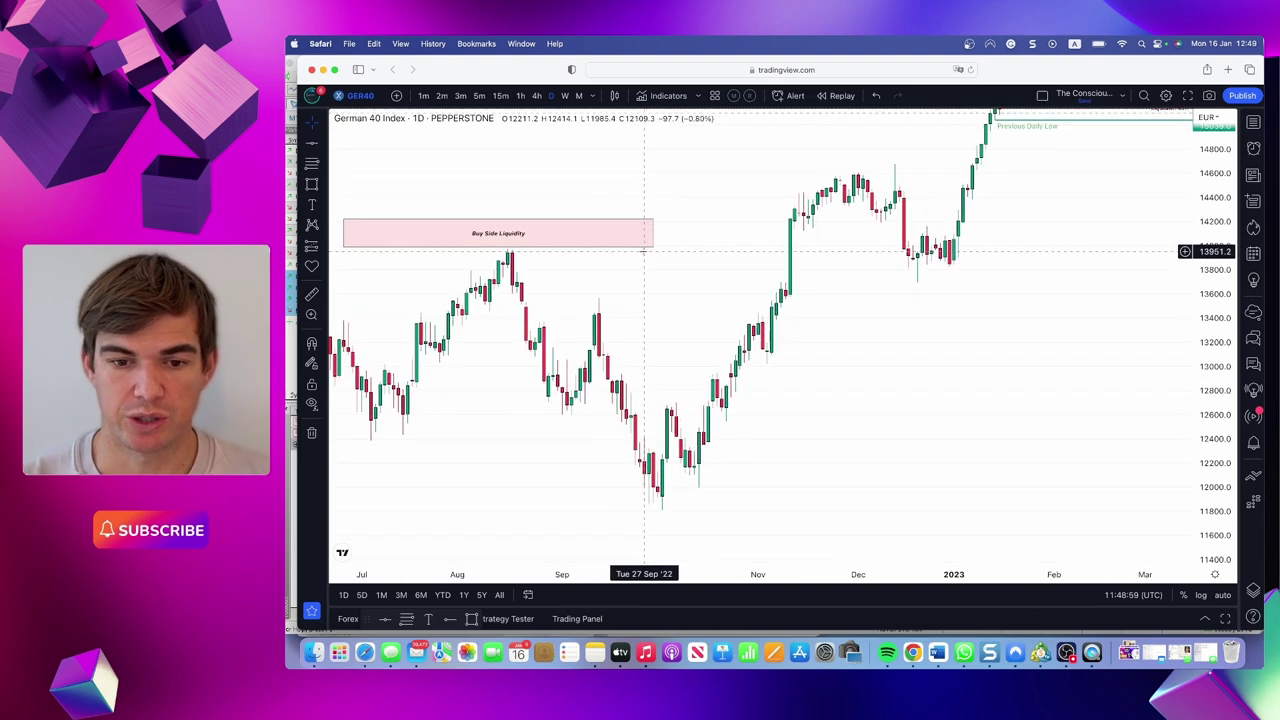
{"action": "scroll", "coordinate": [680, 286], "scroll_direction": "left", "scroll_amount": 2}
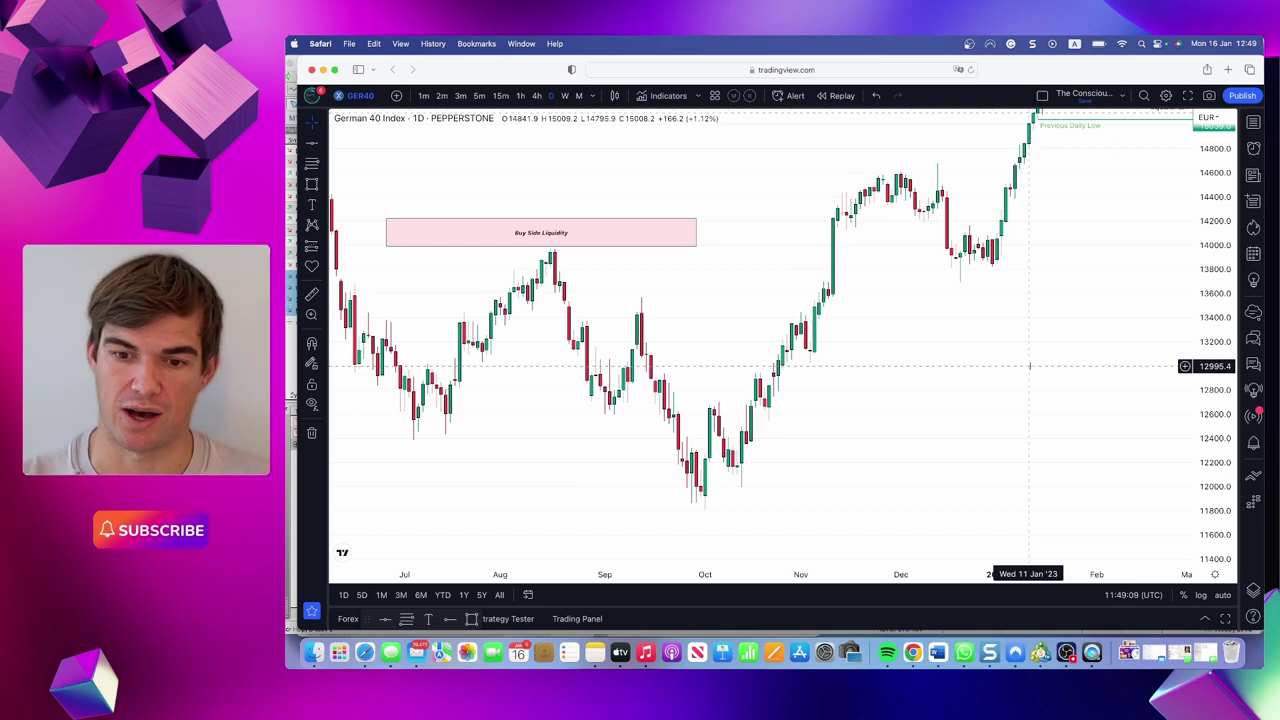
{"action": "scroll", "coordinate": [1034, 362], "scroll_direction": "right", "scroll_amount": 2}
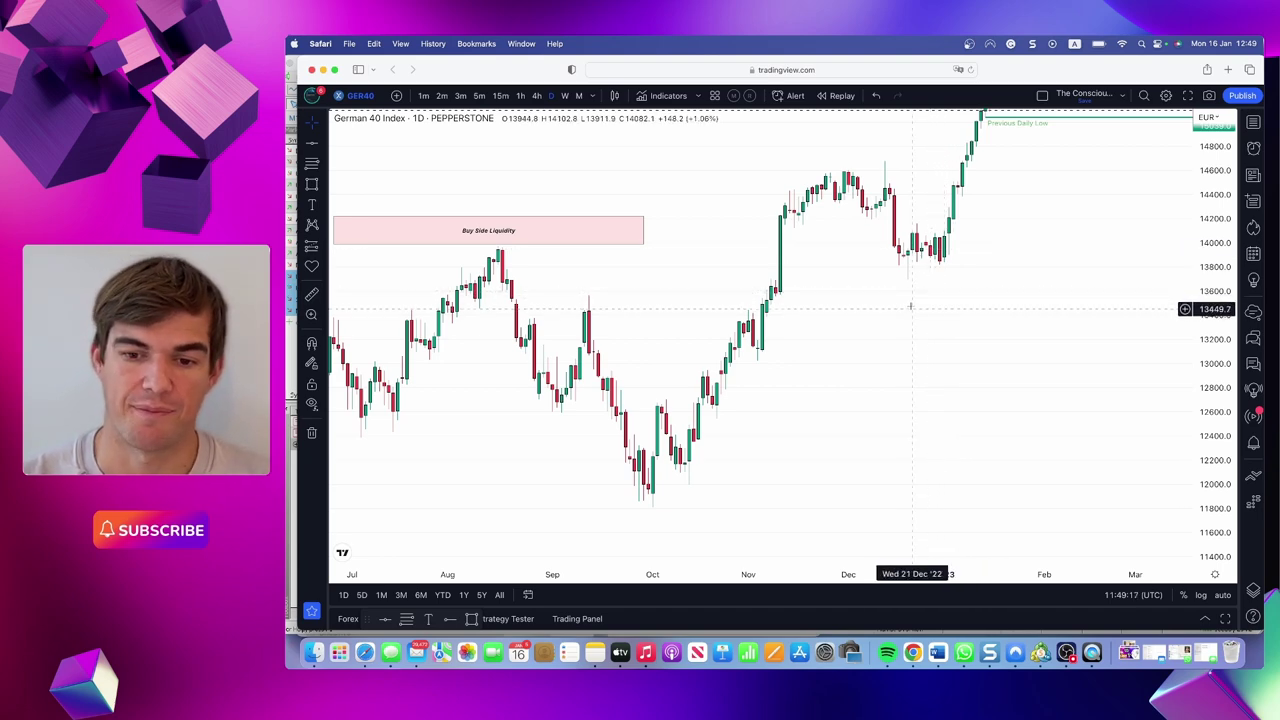
{"action": "left_click_drag", "start_coordinate": [908, 298], "coordinate": [821, 316]}
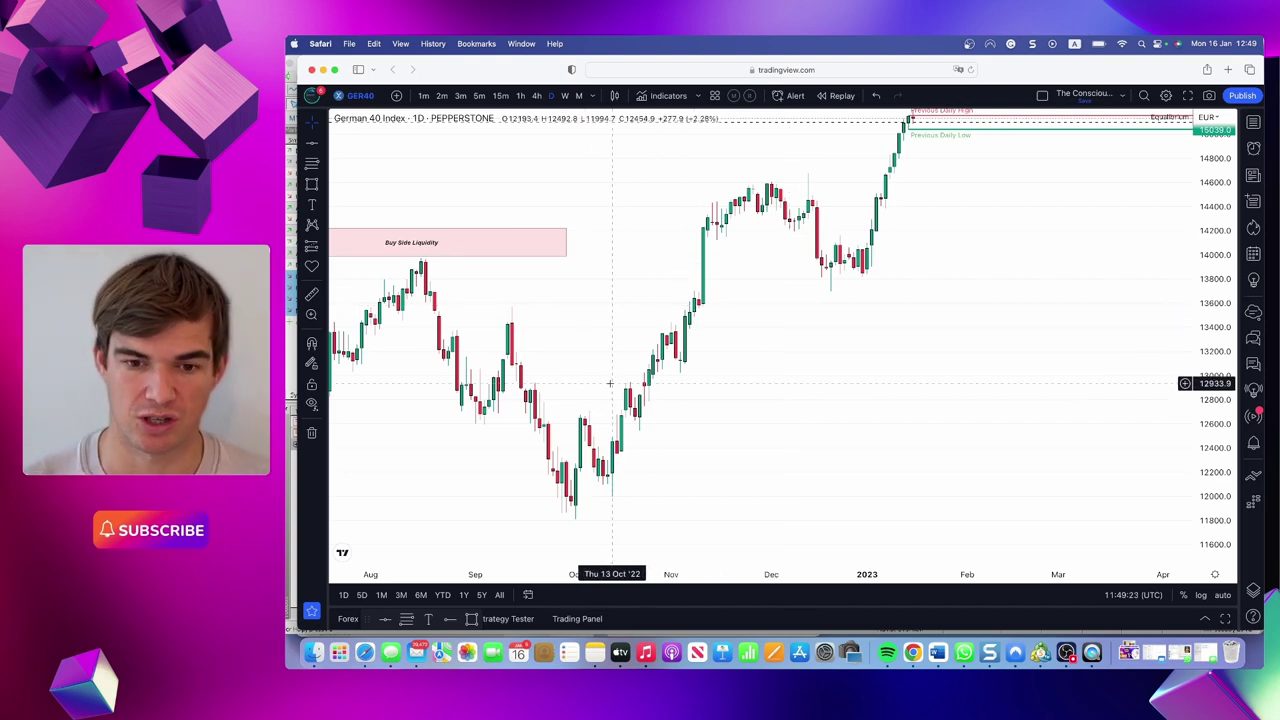
{"action": "scroll", "coordinate": [640, 370], "scroll_direction": "down", "scroll_amount": 5}
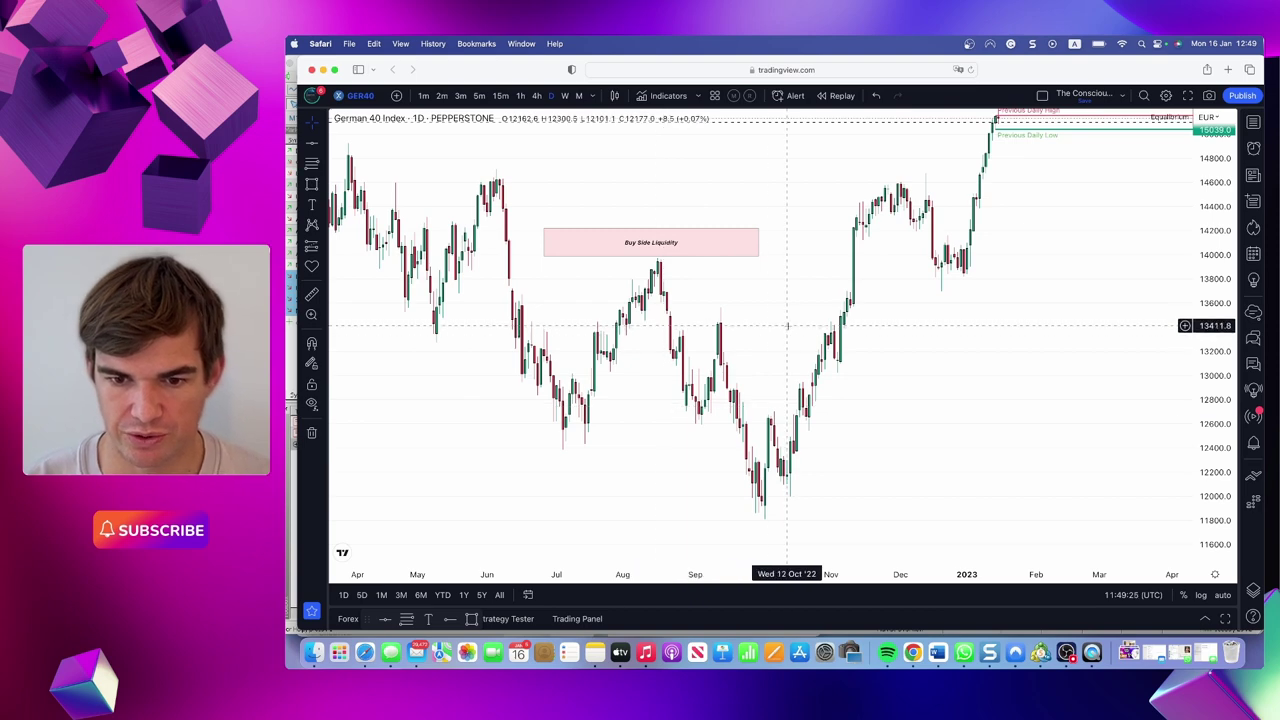
{"action": "scroll", "coordinate": [690, 330], "scroll_direction": "right", "scroll_amount": 3}
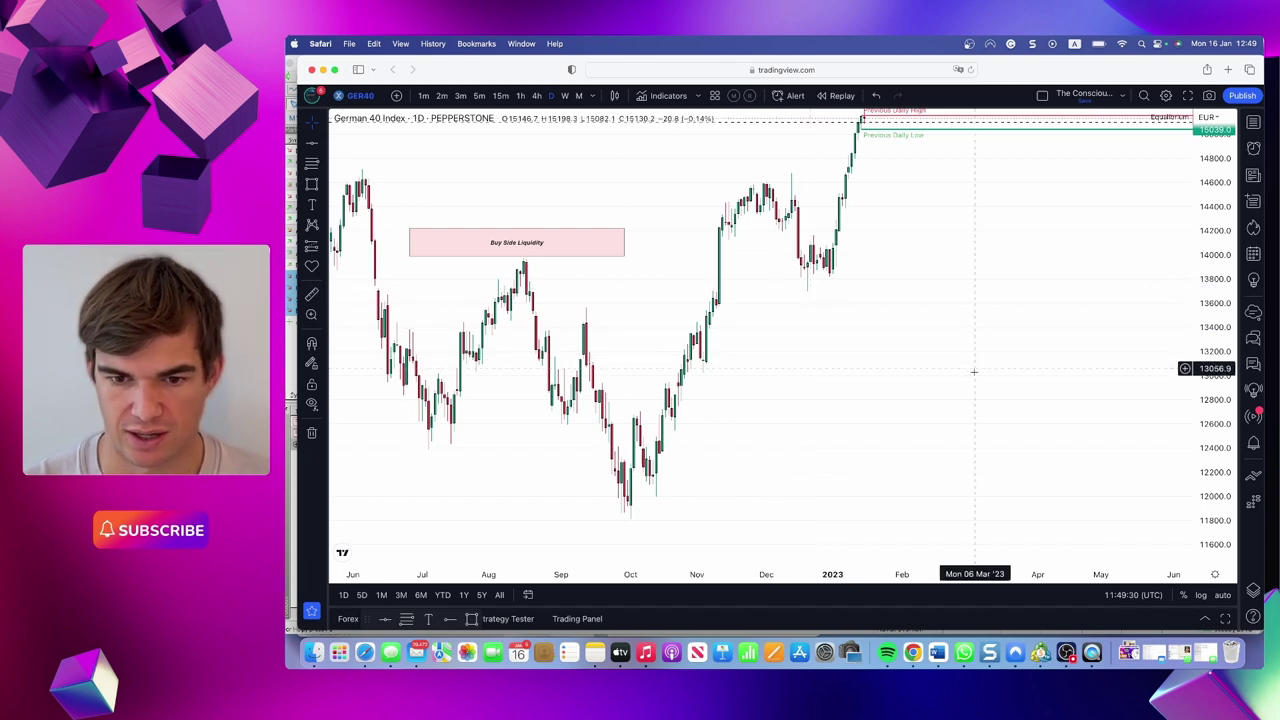
Draw a rectangle over the December 2022 consolidation, about 9 Nov '22 to 21 Feb '23 and 13700 to 14159, with a grey drawing template.
{"action": "scroll", "coordinate": [972, 368], "scroll_direction": "right", "scroll_amount": 3}
{"action": "scroll", "coordinate": [783, 352], "scroll_direction": "up", "scroll_amount": 3}
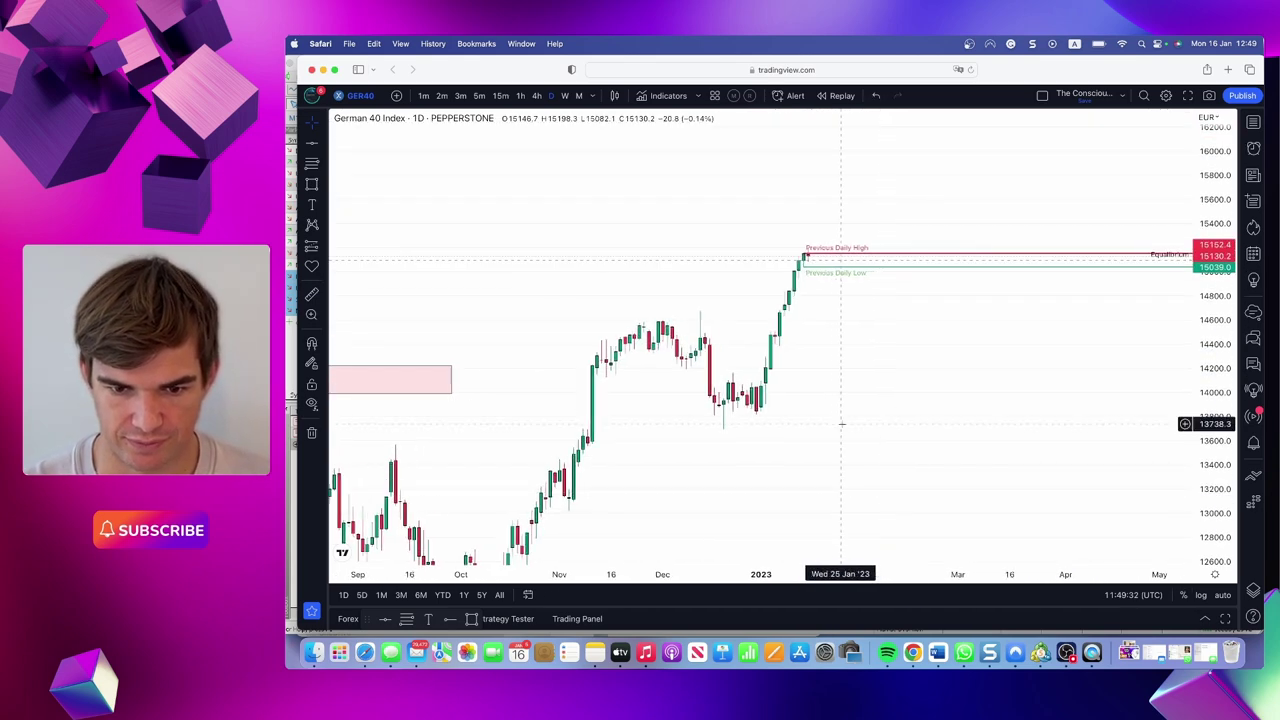
{"action": "left_click", "coordinate": [311, 183]}
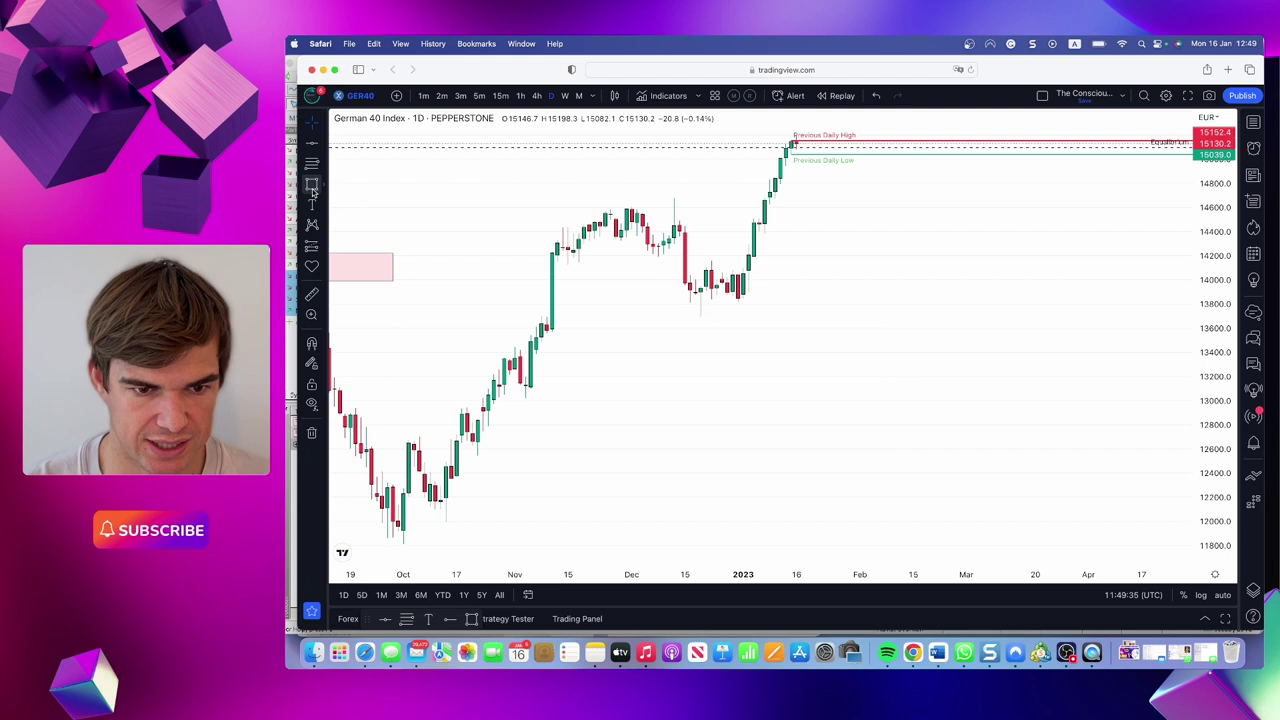
{"action": "left_click_drag", "start_coordinate": [546, 316], "coordinate": [934, 260]}
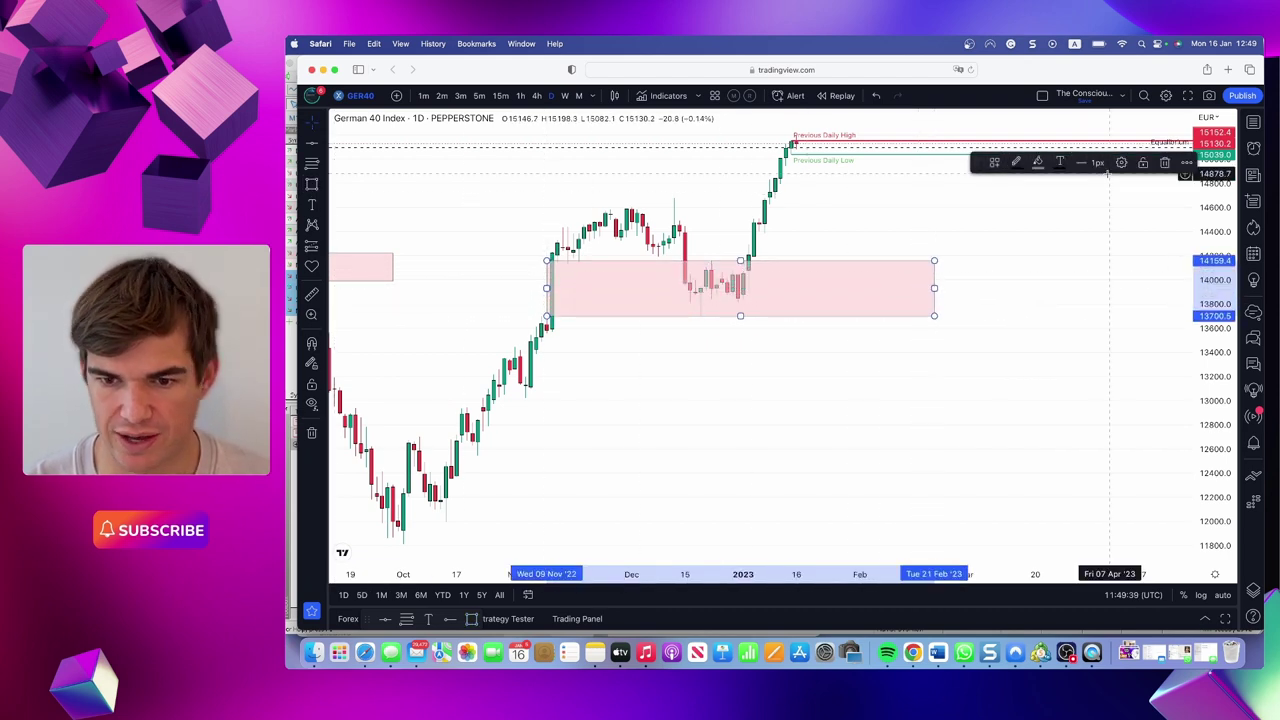
{"action": "left_click", "coordinate": [995, 163]}
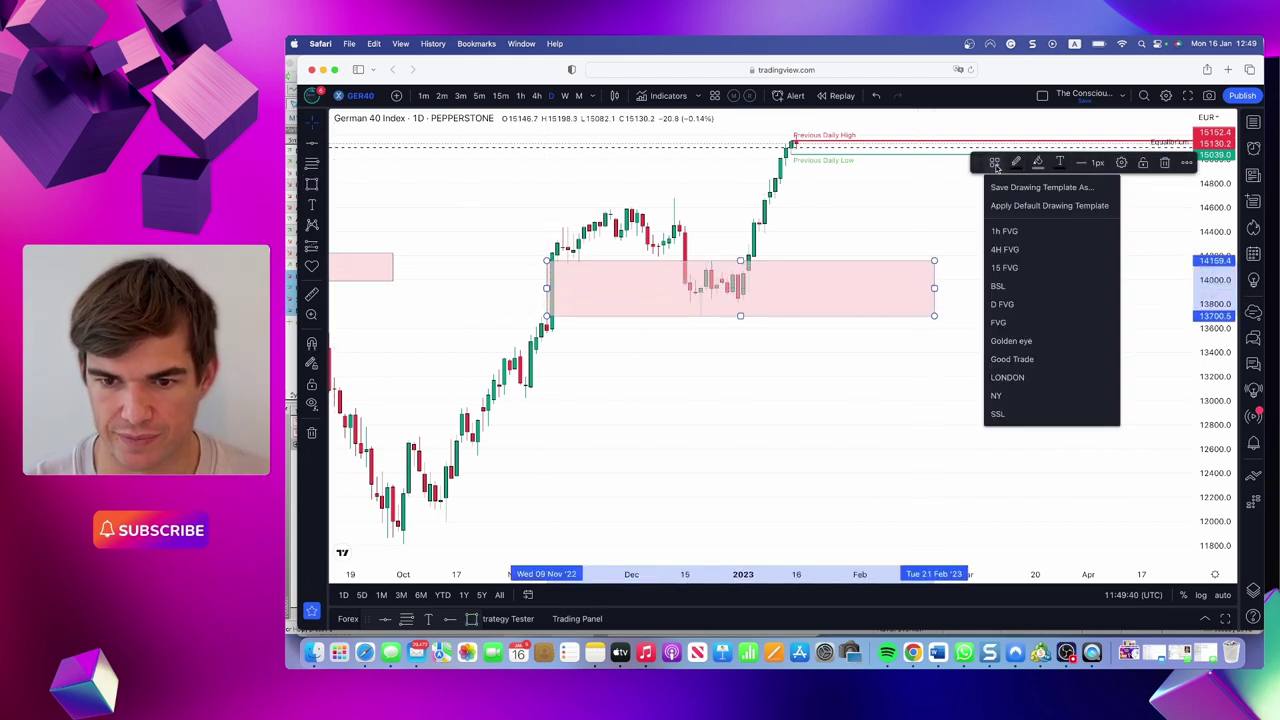
{"action": "left_click", "coordinate": [997, 336]}
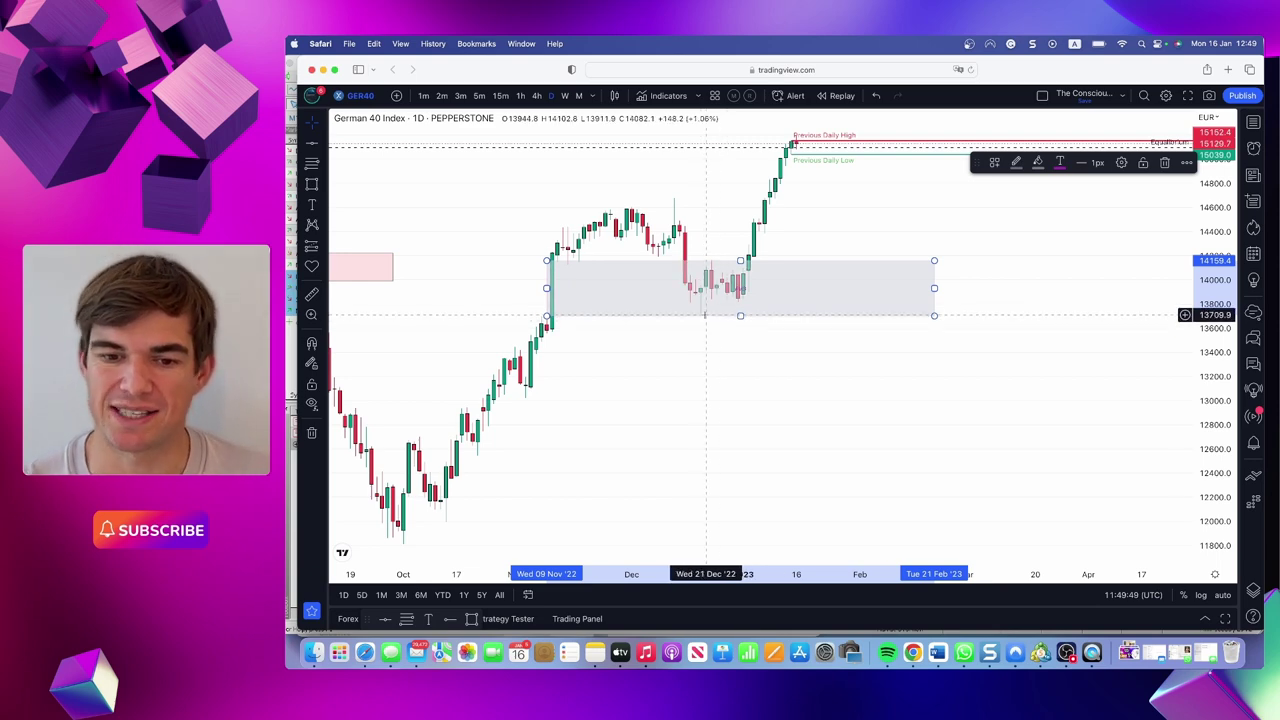
{"action": "scroll", "coordinate": [705, 315], "scroll_direction": "left", "scroll_amount": 5}
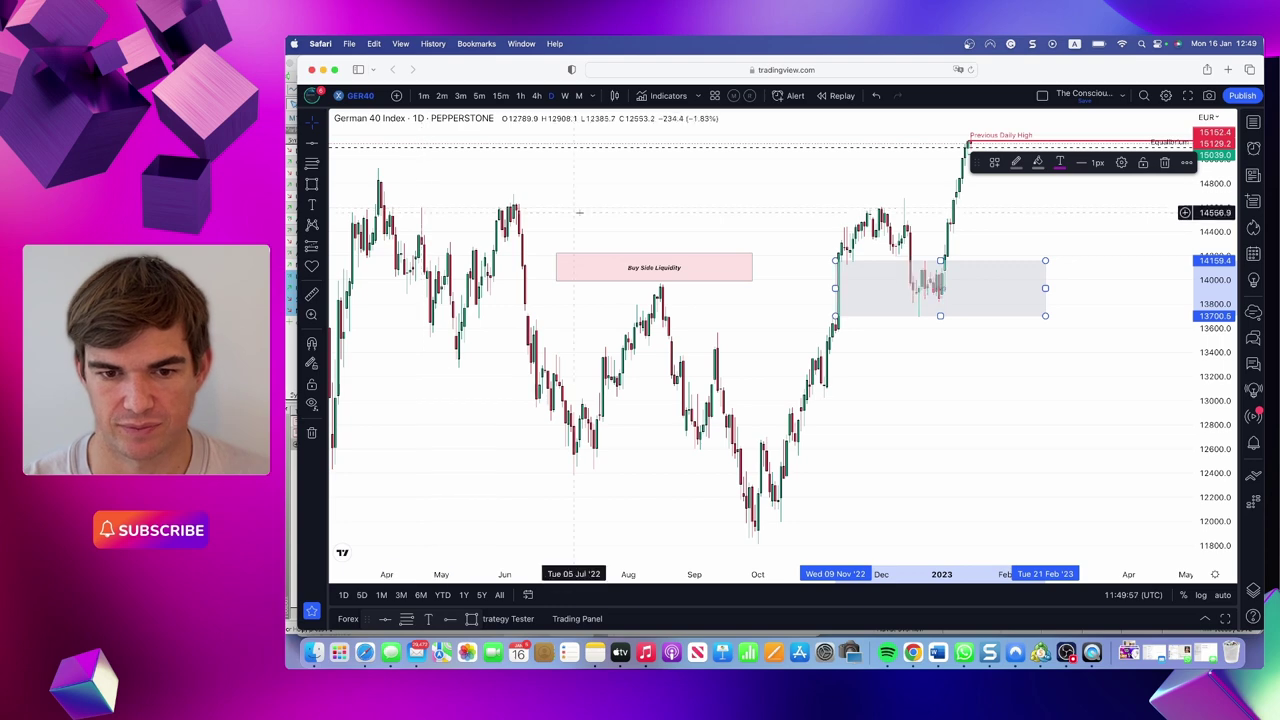
{"action": "left_click_drag", "start_coordinate": [574, 215], "coordinate": [703, 228]}
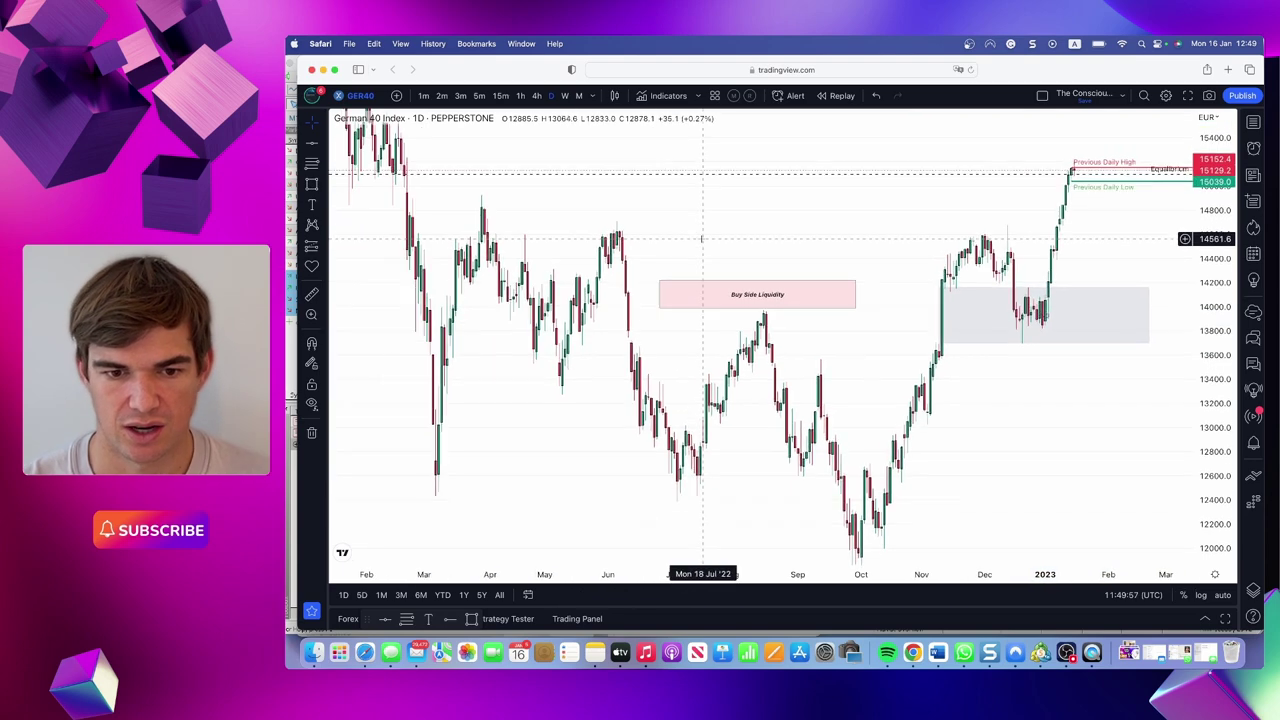
Draw a rectangle across the March, June and December 2022 highs, about 9 Mar '22 to 21 Feb '23 and 14600 to 14803, with the BSL template.
{"action": "left_click", "coordinate": [311, 188]}
{"action": "mouse_move", "coordinate": [441, 210]}
{"action": "left_mouse_down"}
{"action": "mouse_move", "coordinate": [1031, 221]}
{"action": "mouse_move", "coordinate": [1033, 234]}
{"action": "left_mouse_up"}
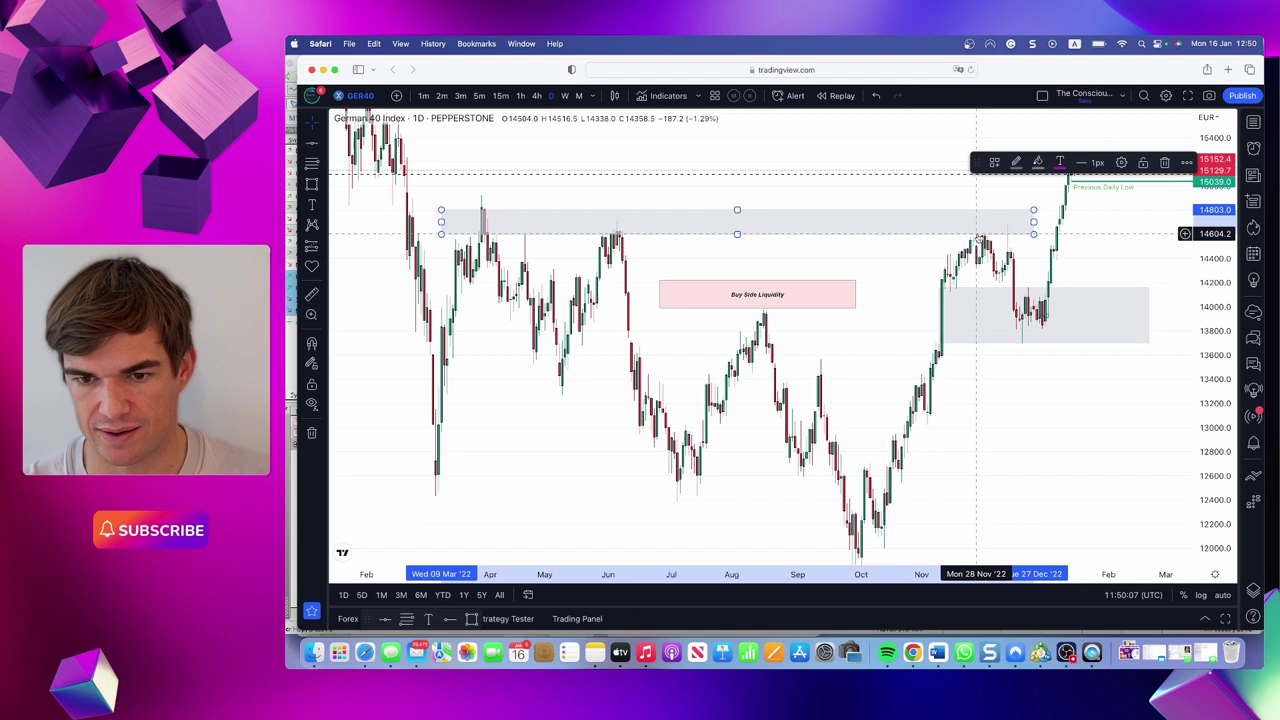
{"action": "left_click", "coordinate": [994, 162]}
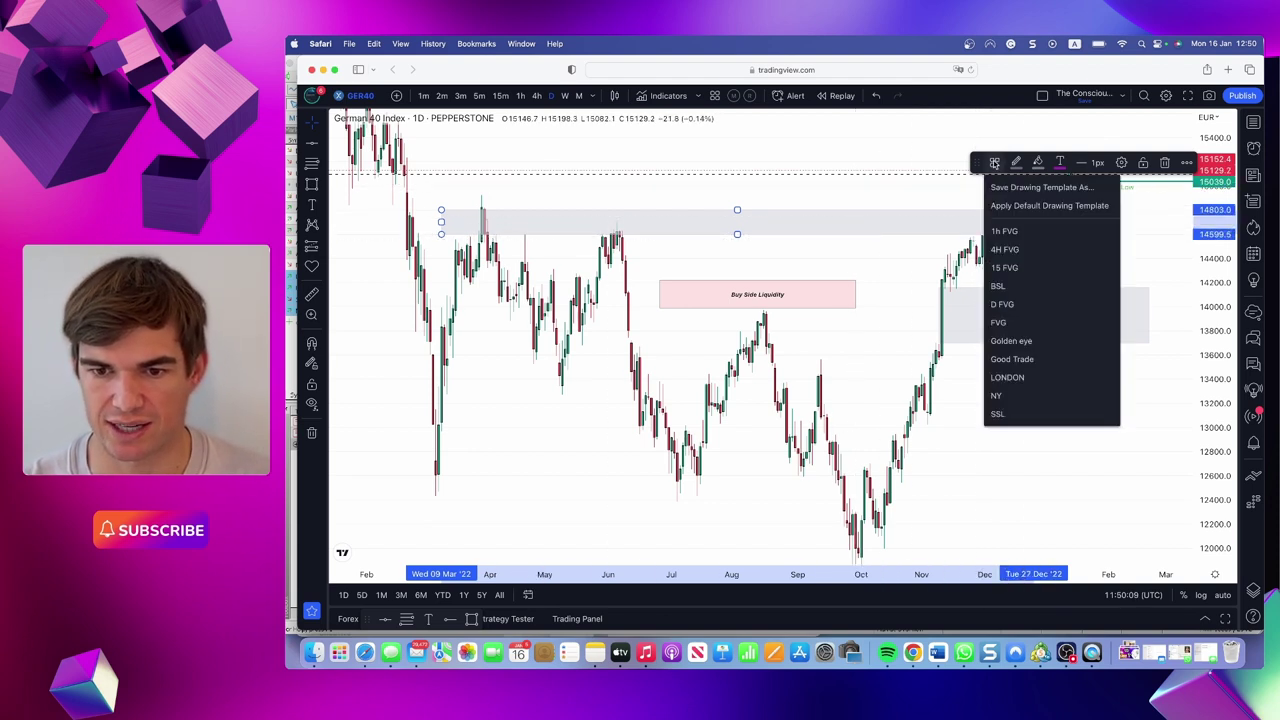
{"action": "left_click", "coordinate": [998, 286]}
{"action": "scroll", "coordinate": [965, 261], "scroll_direction": "right", "scroll_amount": 3}
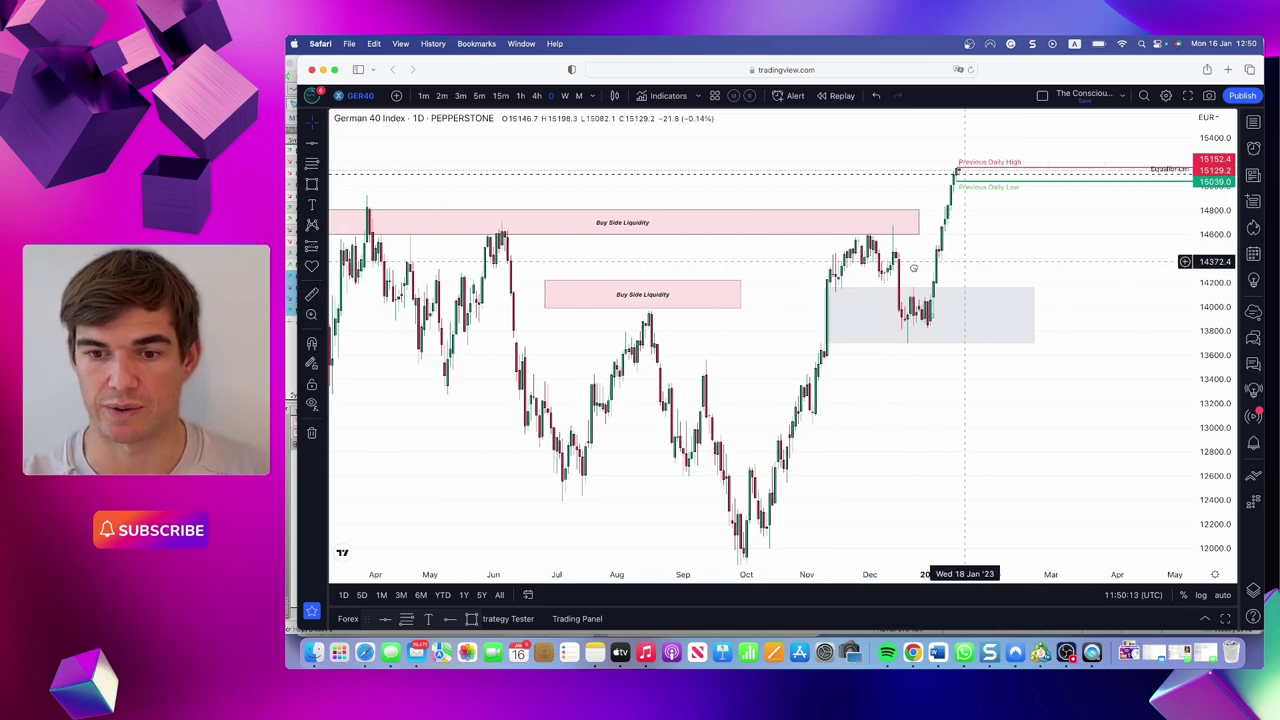
{"action": "scroll", "coordinate": [965, 261], "scroll_direction": "right", "scroll_amount": 3}
{"action": "left_click_drag", "start_coordinate": [828, 224], "coordinate": [943, 224]}
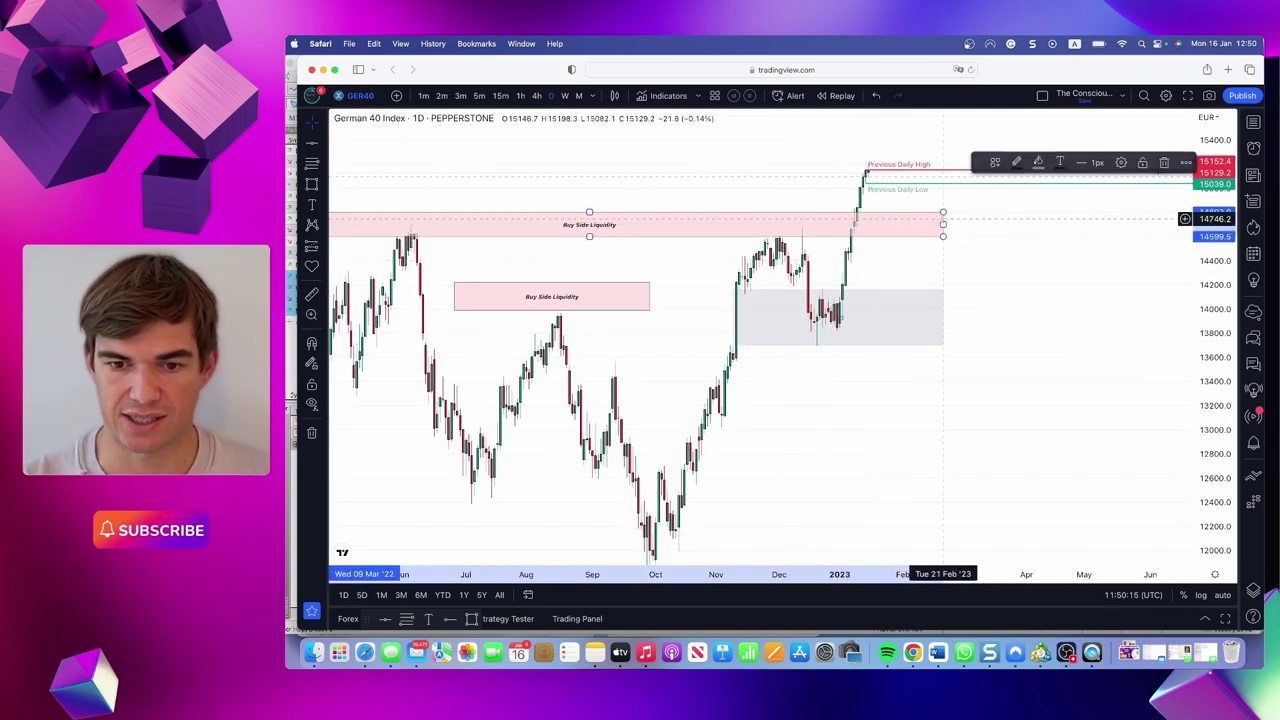
Draw a rectangle below the autumn 2021 to early 2022 lows, about 20 Sep '21 to 14 Feb '22 and 14628 to 14869, with the SSL template.
{"action": "scroll", "coordinate": [856, 218], "scroll_direction": "left", "scroll_amount": 5}
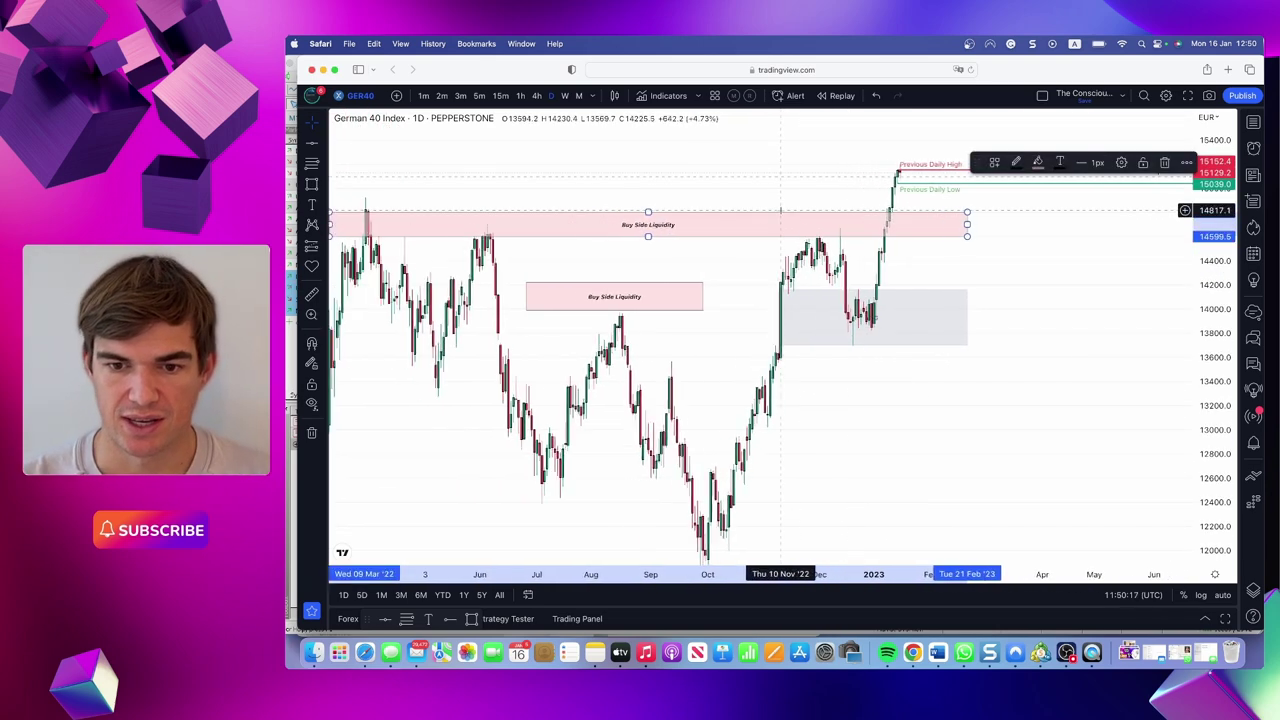
{"action": "scroll", "coordinate": [735, 212], "scroll_direction": "left", "scroll_amount": 5}
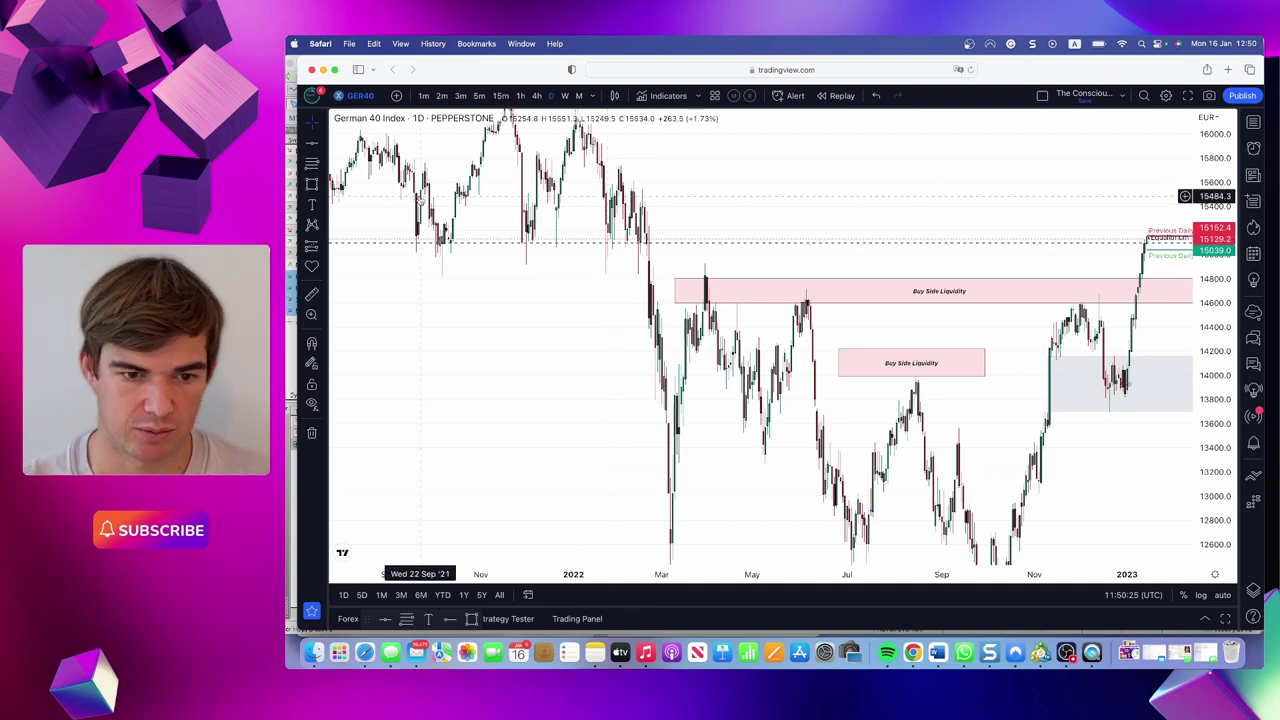
{"action": "left_click", "coordinate": [312, 186]}
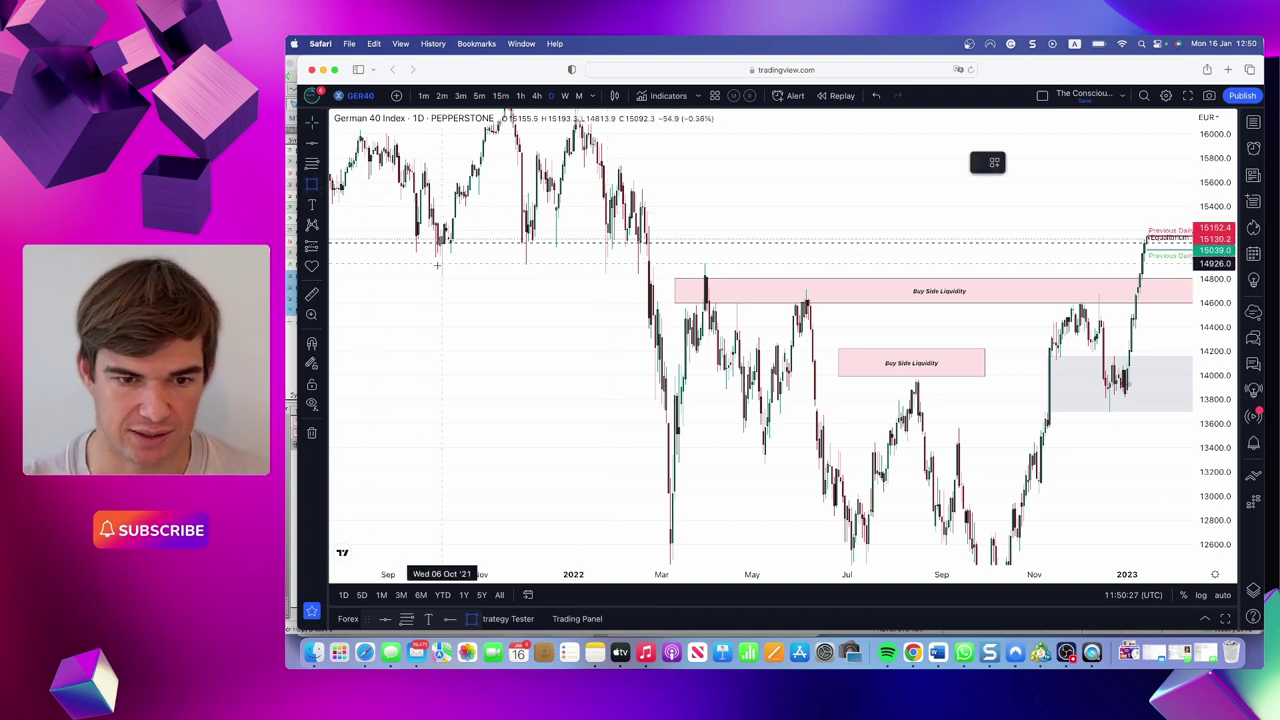
{"action": "left_click_drag", "start_coordinate": [416, 270], "coordinate": [638, 298]}
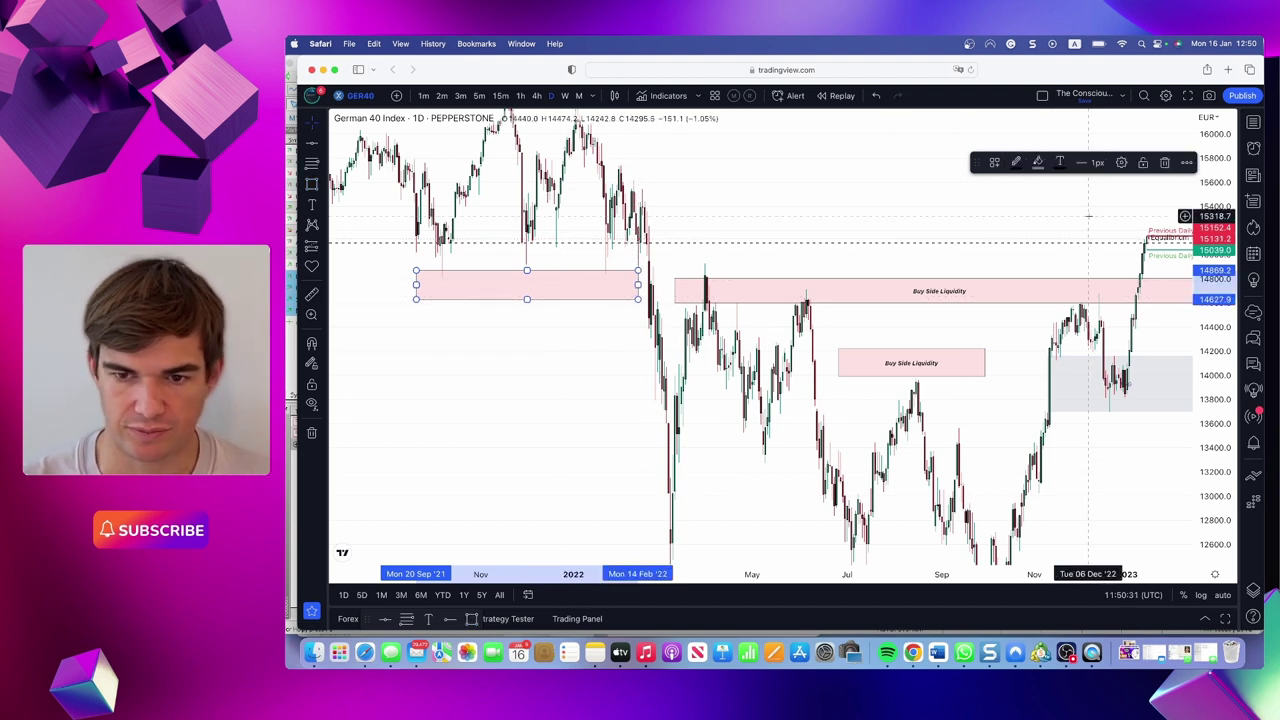
{"action": "left_click", "coordinate": [994, 162]}
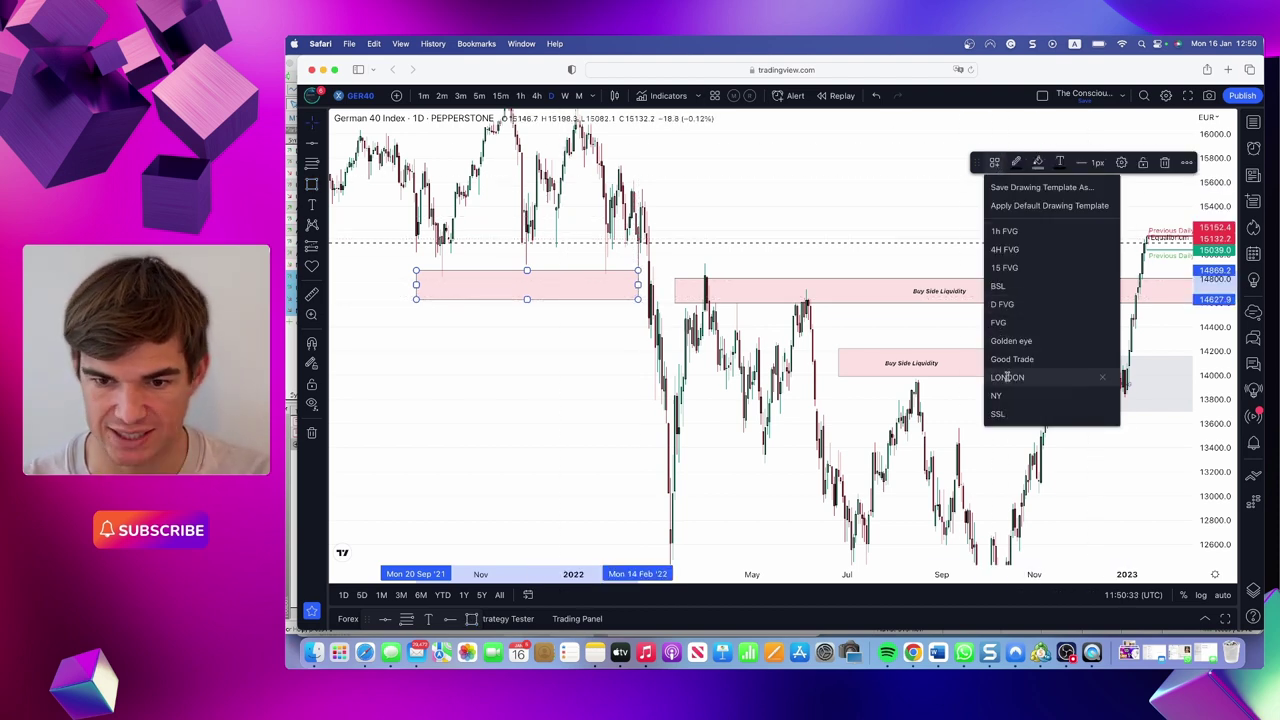
{"action": "left_click", "coordinate": [999, 413]}
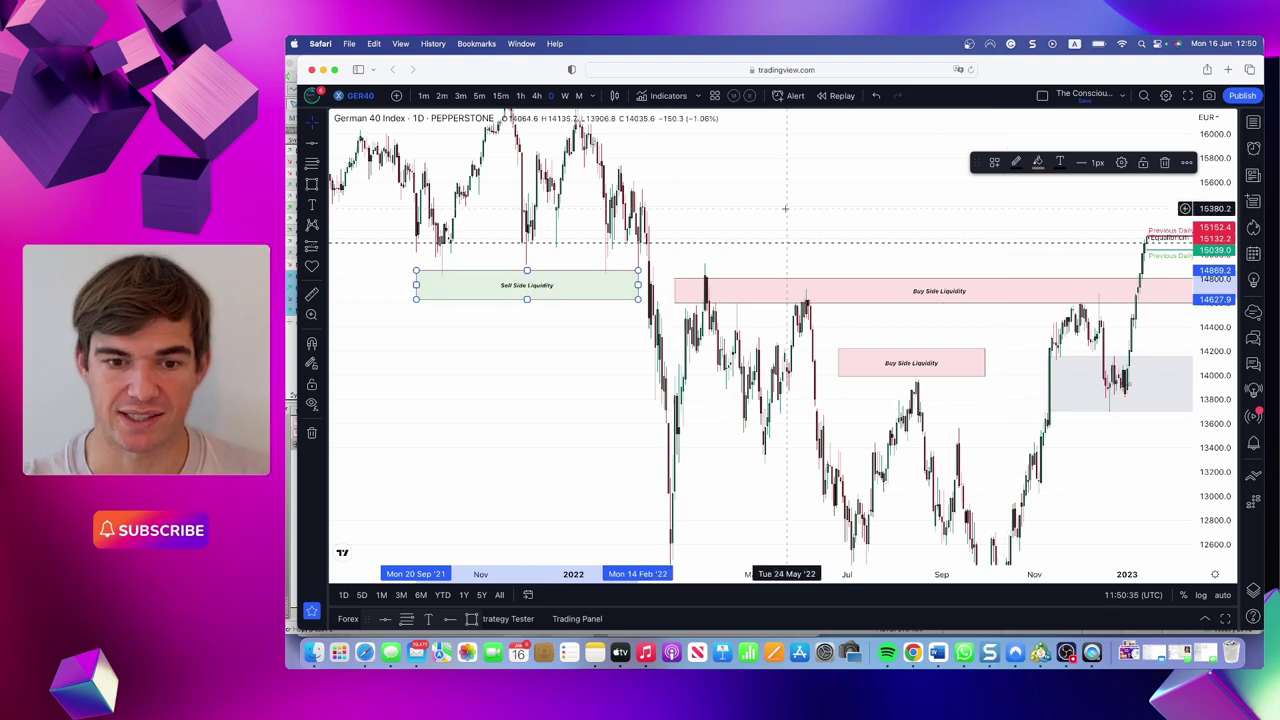
Delete the Sell Side Liquidity rectangle below the autumn 2021 to early 2022 lows.
{"action": "scroll", "coordinate": [800, 210], "scroll_direction": "down", "scroll_amount": 5}
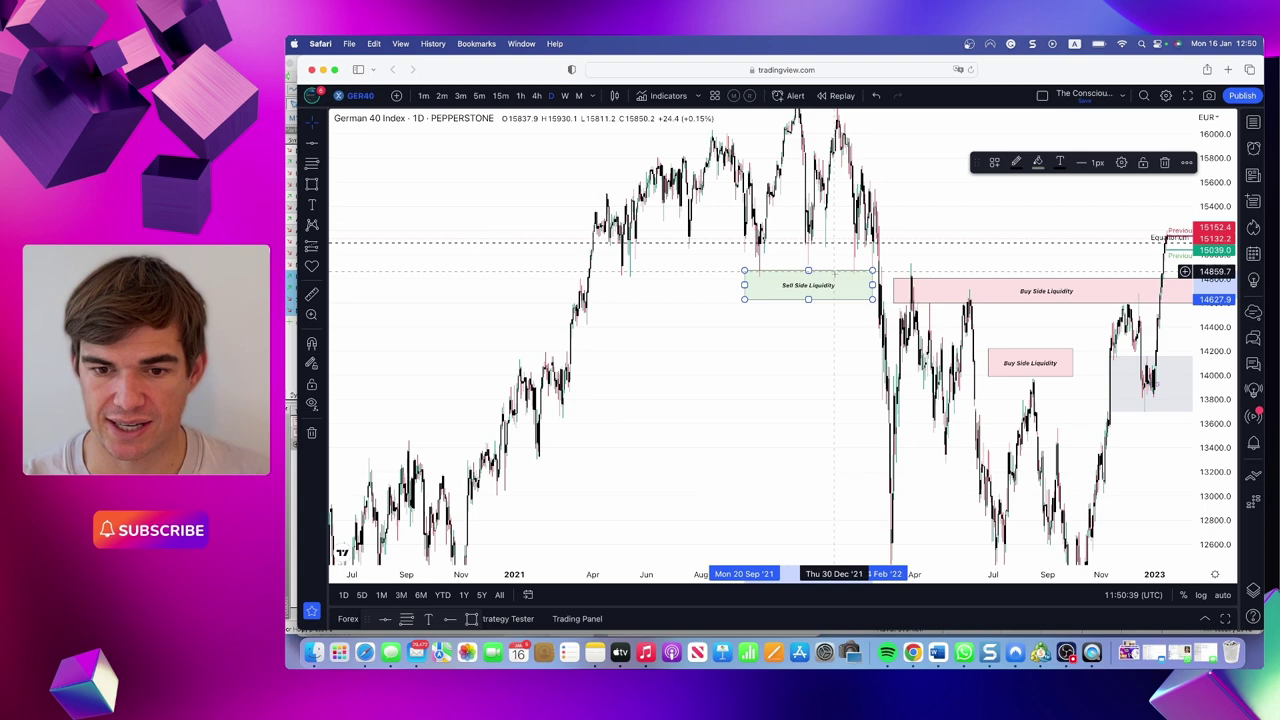
{"action": "scroll", "coordinate": [1085, 318], "scroll_direction": "right", "scroll_amount": 5}
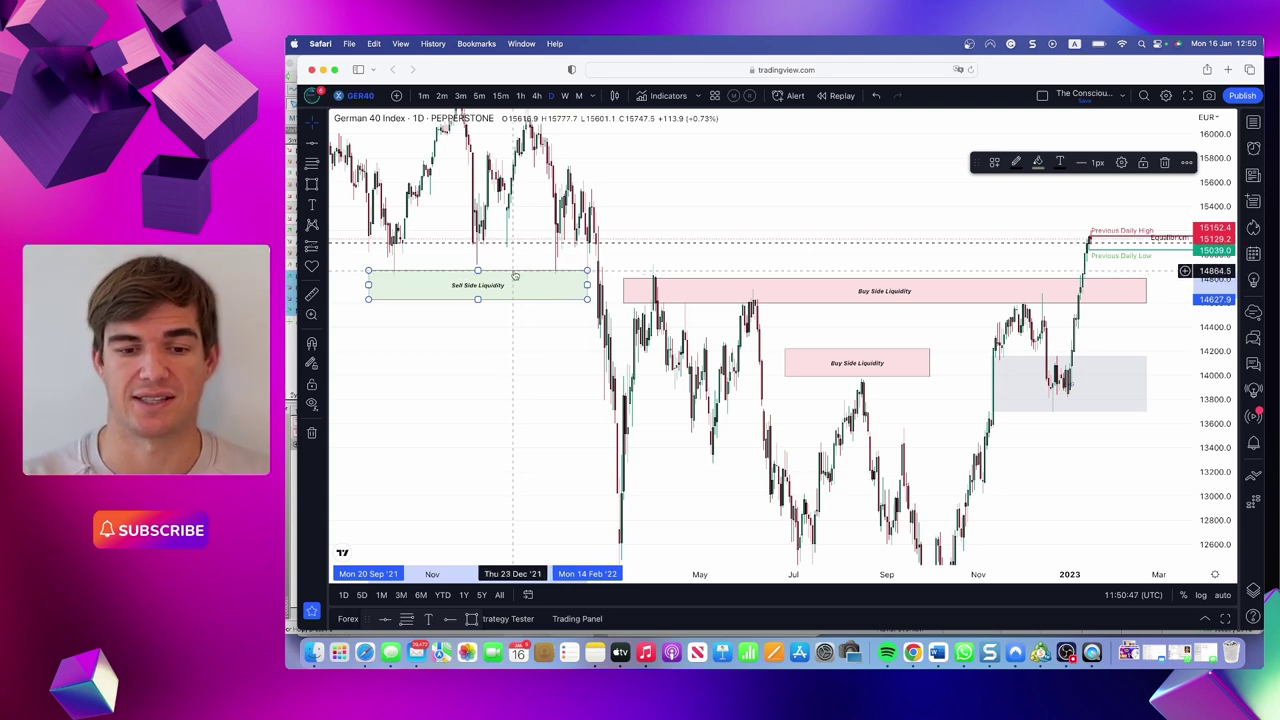
{"action": "key", "text": "BackSpace"}
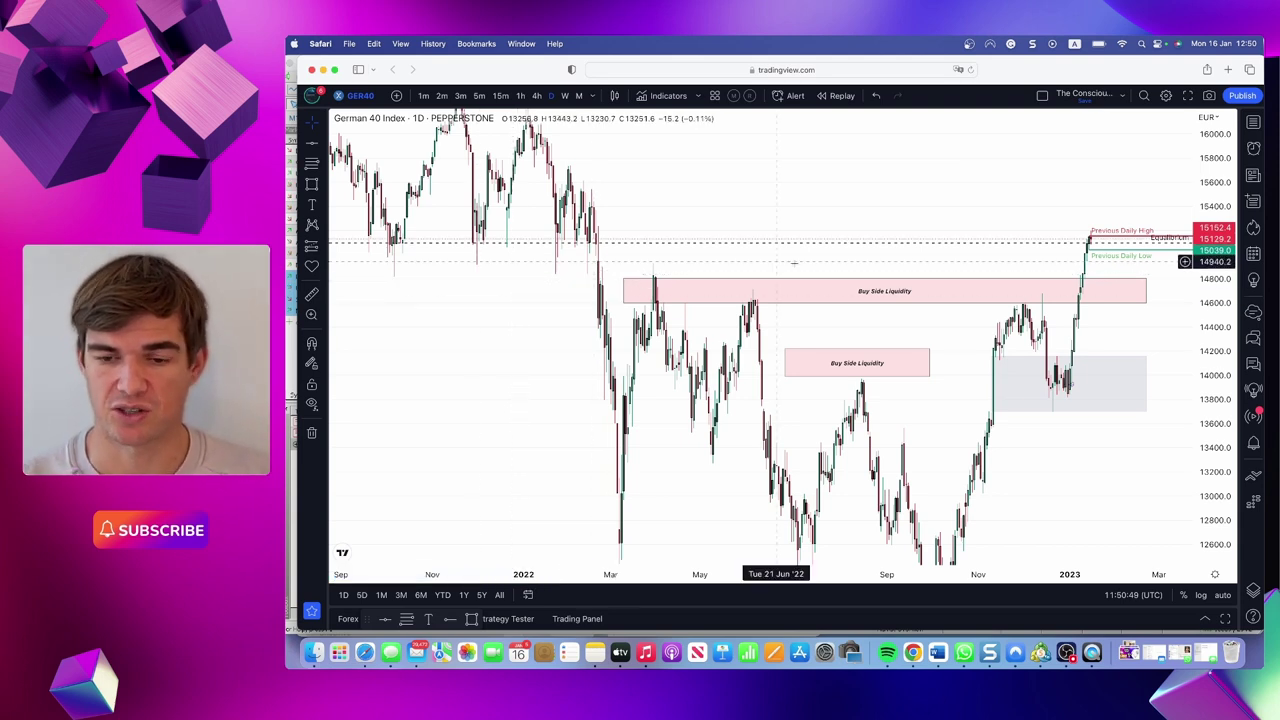
Draw a rectangle above the November 2021 and January 2022 highs, about 2 Nov '21 to 16 Jun '22 and 16322 to 16516, with the BSL template.
{"action": "scroll", "coordinate": [859, 245], "scroll_direction": "up", "scroll_amount": 1}
{"action": "scroll", "coordinate": [859, 245], "scroll_direction": "up", "scroll_amount": 1}
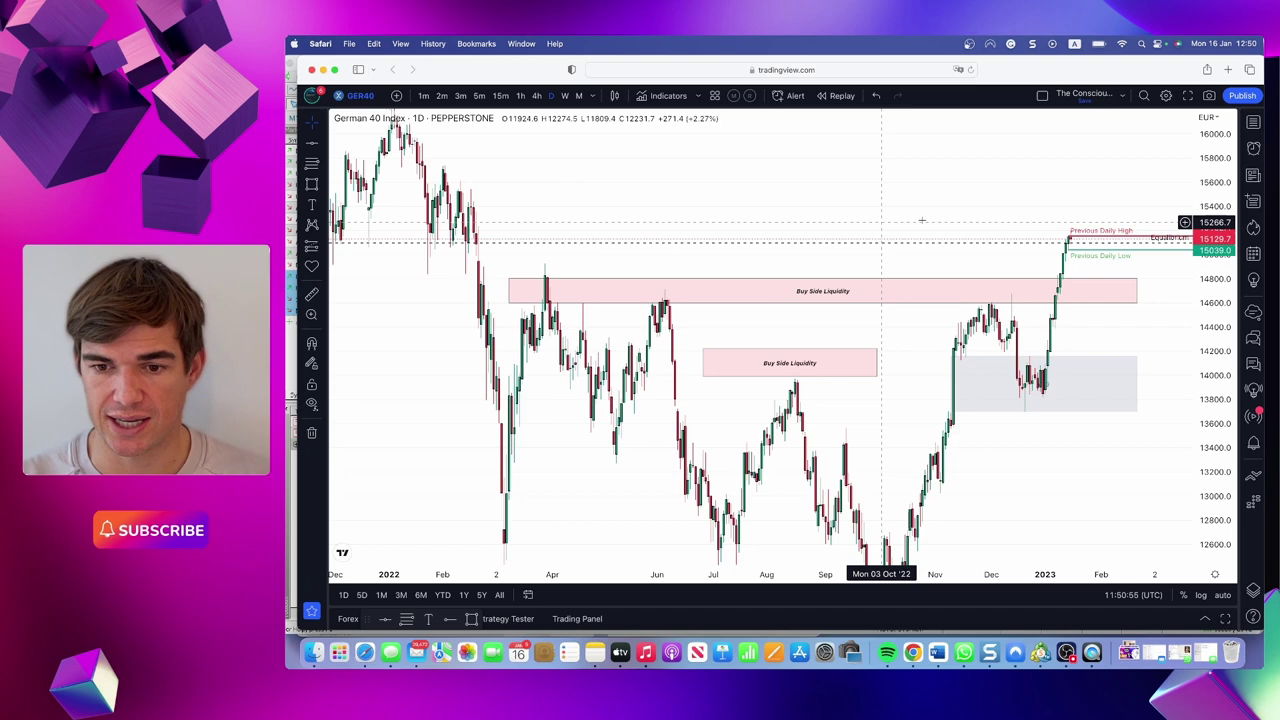
{"action": "left_click_drag", "start_coordinate": [981, 224], "coordinate": [968, 224]}
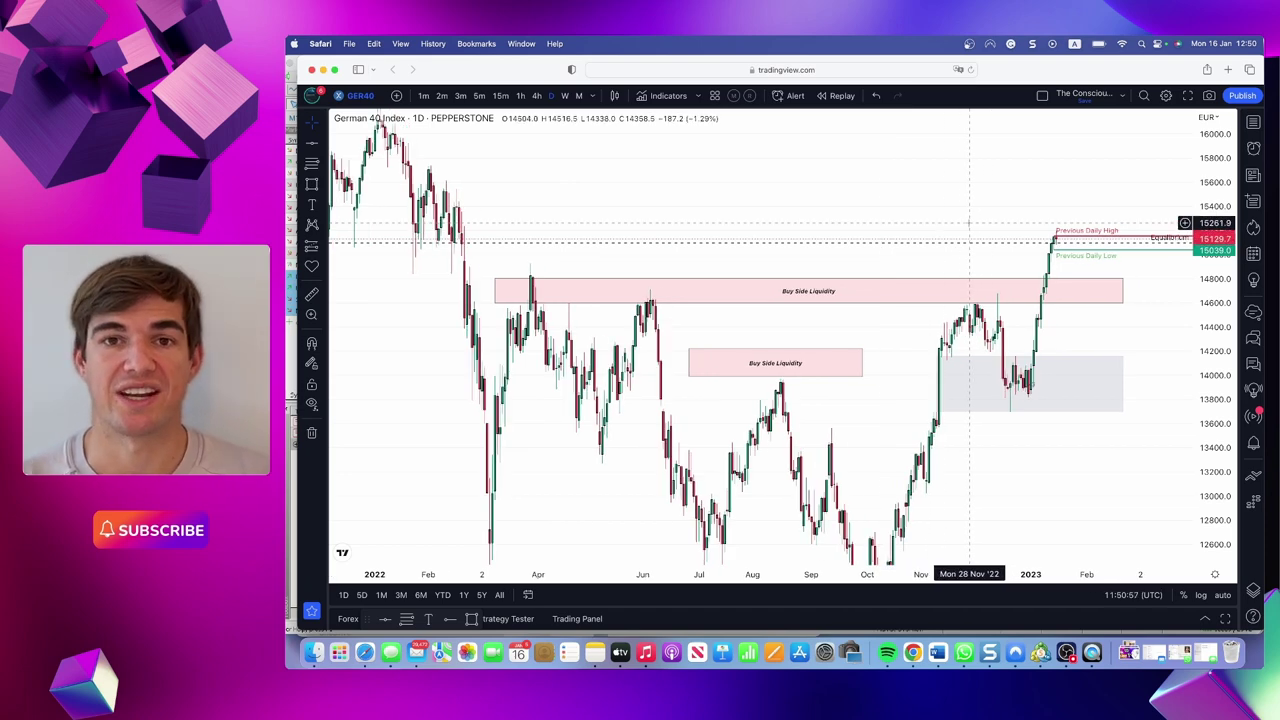
{"action": "scroll", "coordinate": [800, 224], "scroll_direction": "left", "scroll_amount": 5}
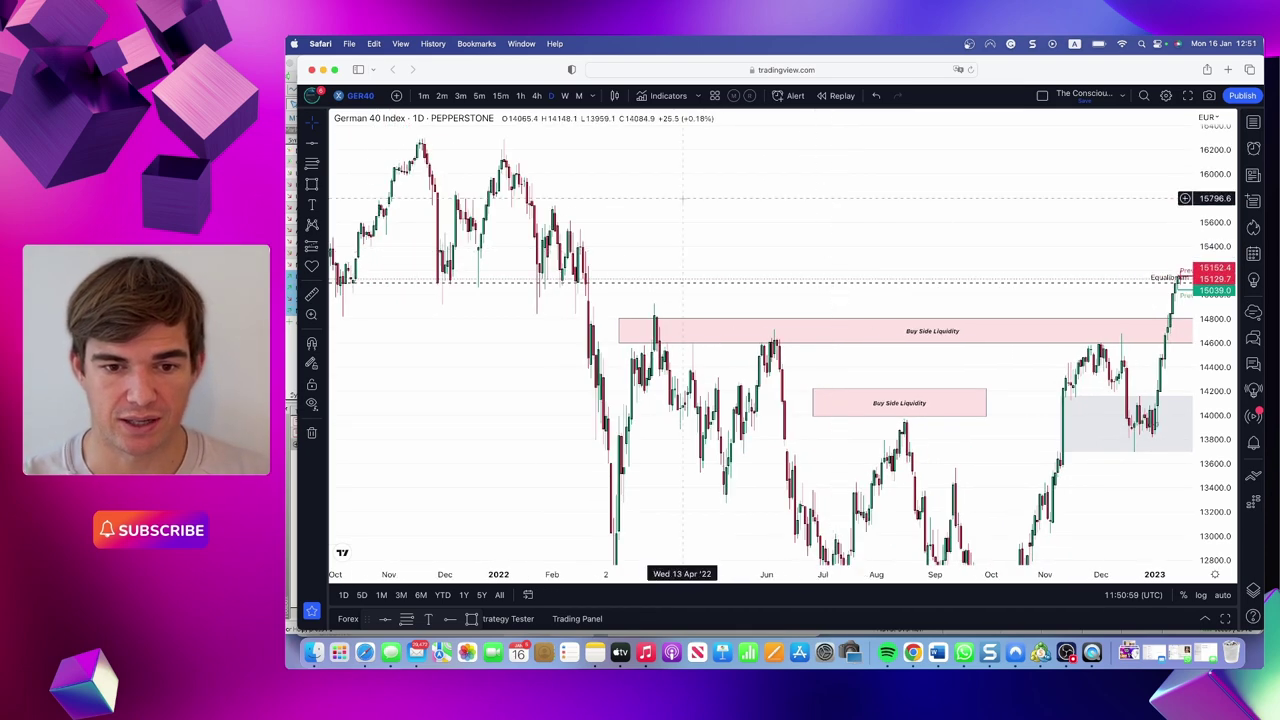
{"action": "scroll", "coordinate": [712, 224], "scroll_direction": "left", "scroll_amount": 1}
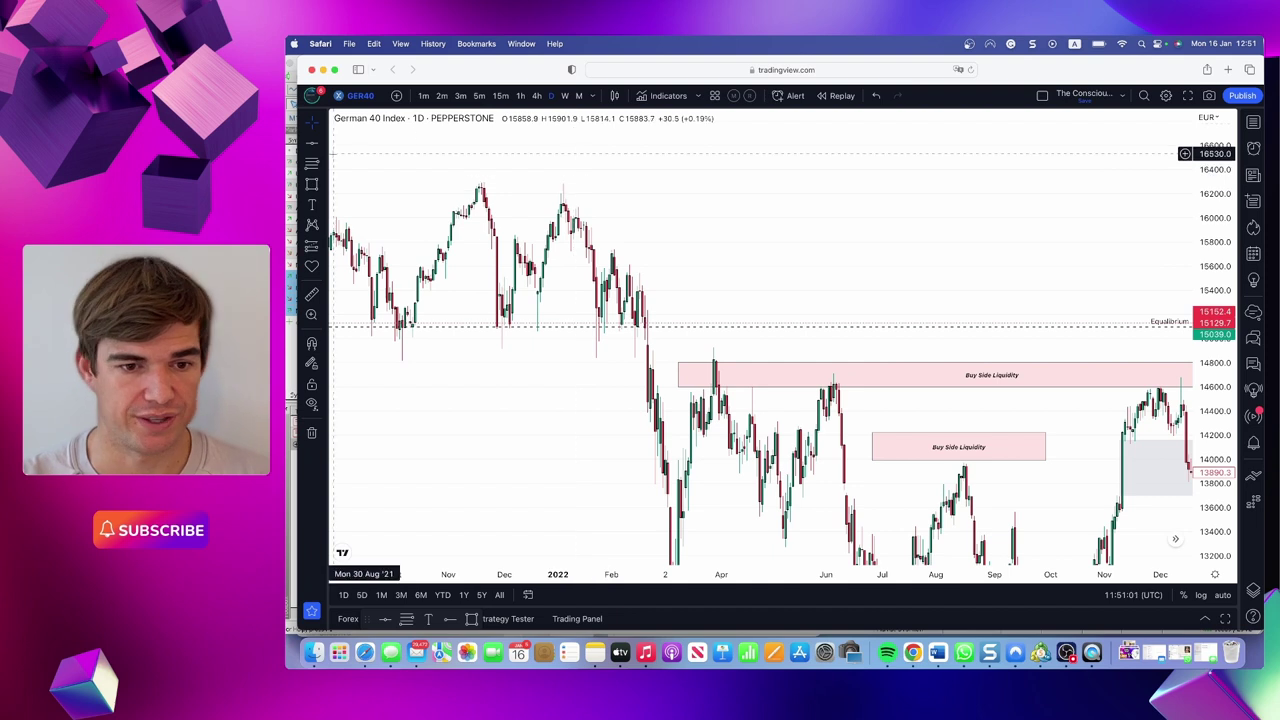
{"action": "left_click", "coordinate": [311, 184]}
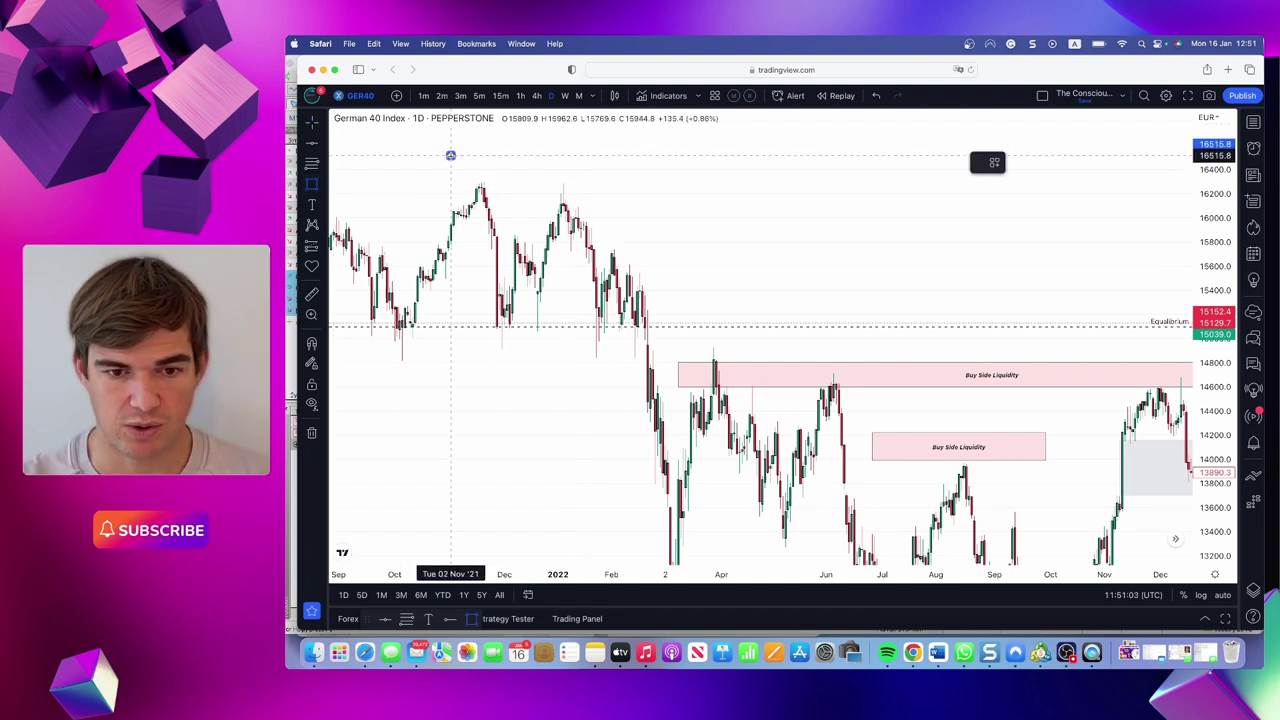
{"action": "left_click_drag", "start_coordinate": [450, 157], "coordinate": [853, 178]}
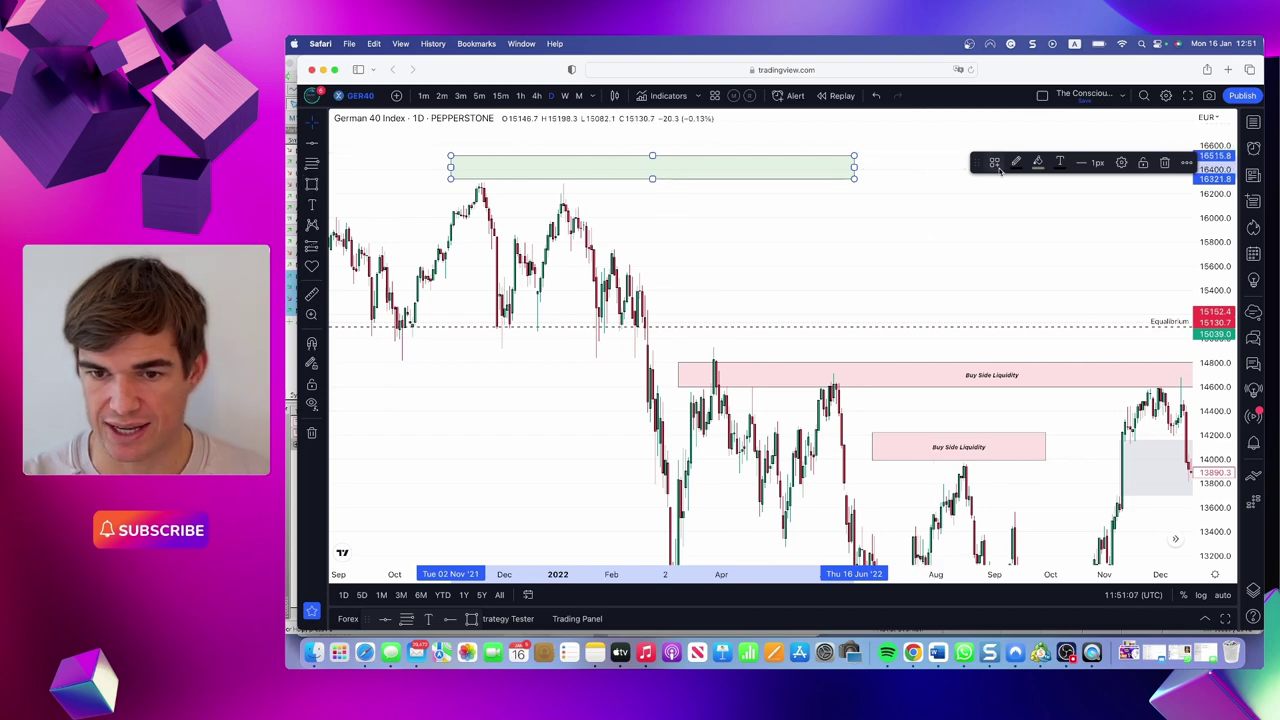
{"action": "left_click", "coordinate": [996, 164]}
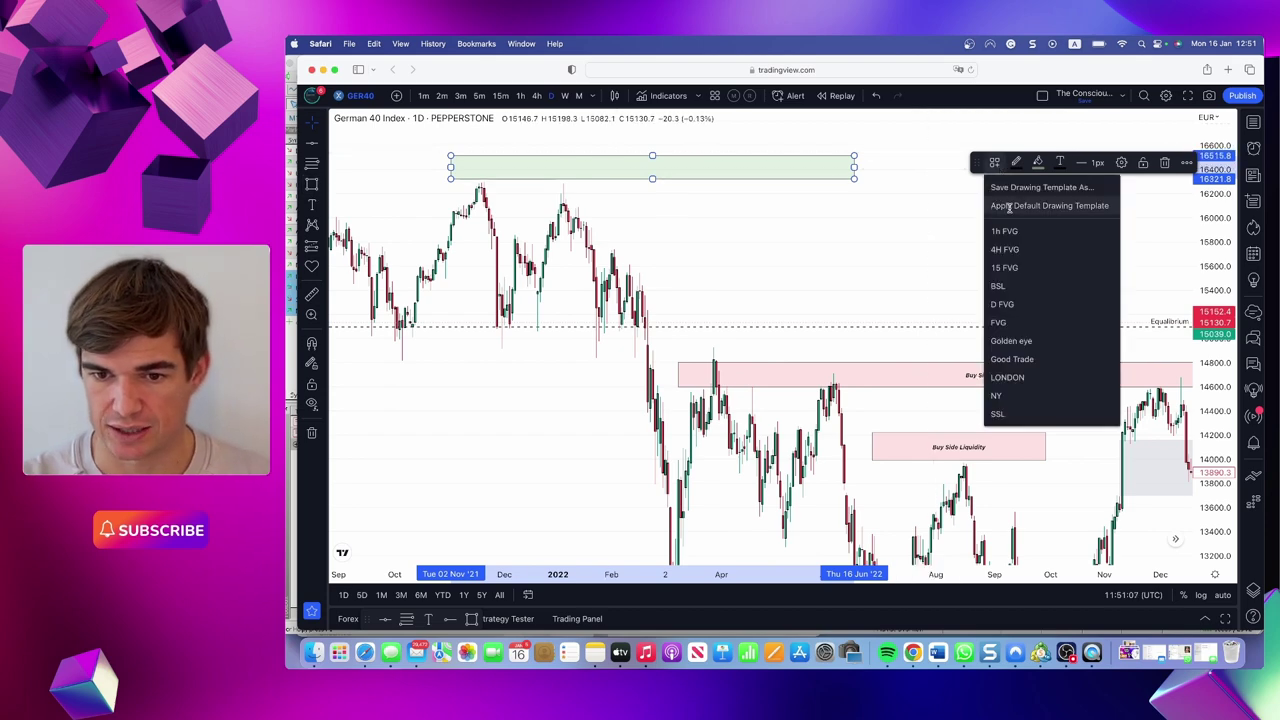
{"action": "left_click", "coordinate": [1016, 288]}
Delete the two lower Buy Side Liquidity rectangles at the March–December 2022 highs and above the August 2022 high.
{"action": "left_click_drag", "start_coordinate": [947, 272], "coordinate": [714, 270]}
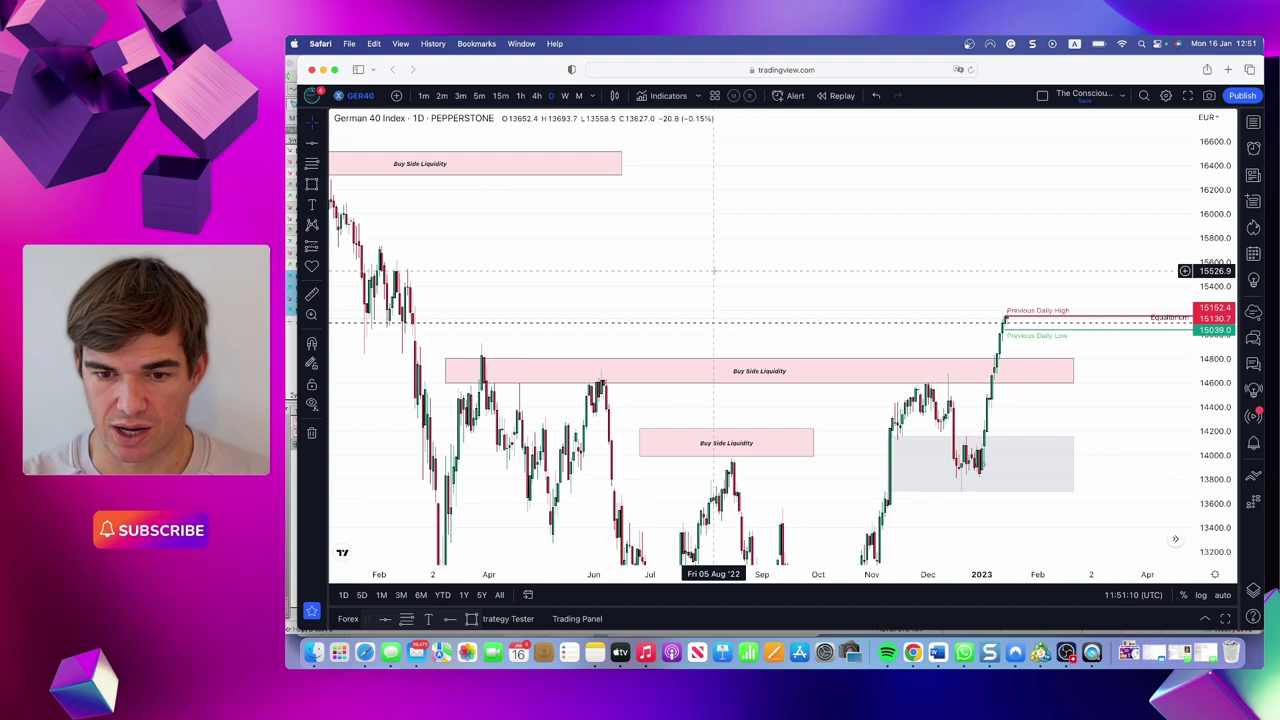
{"action": "left_click", "coordinate": [785, 386]}
{"action": "key", "text": "Delete"}
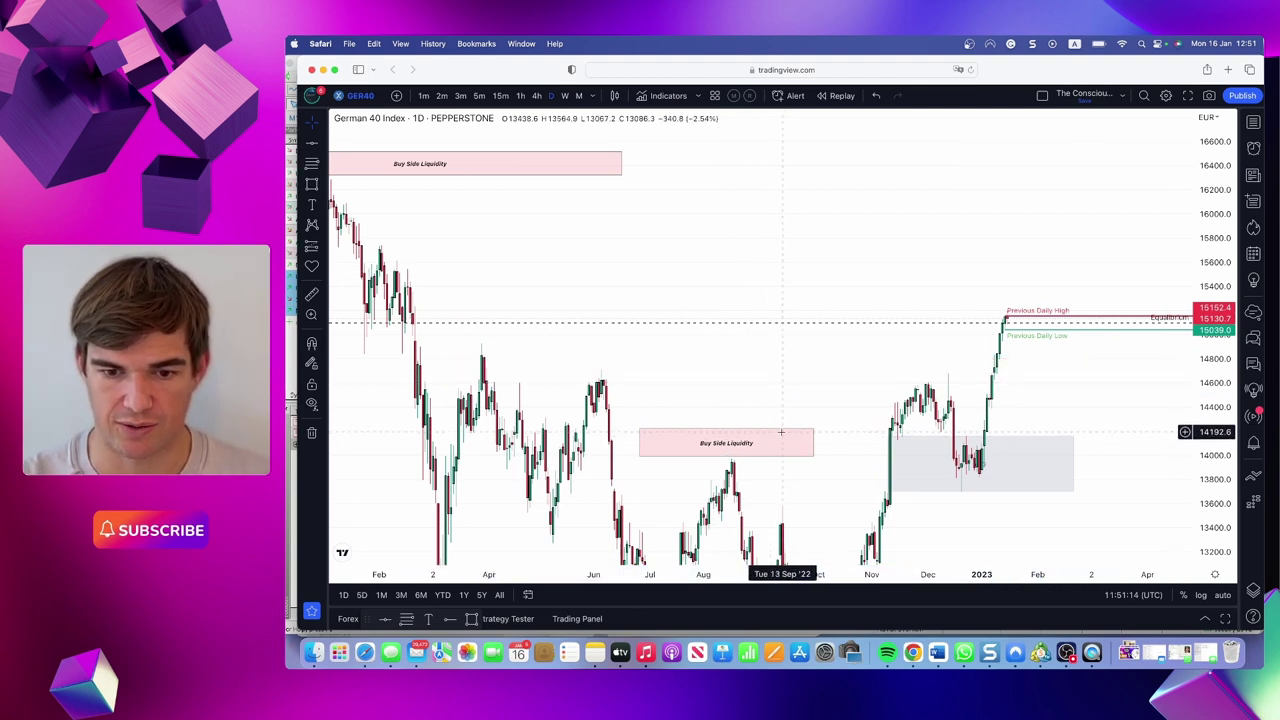
{"action": "left_click", "coordinate": [782, 431]}
{"action": "key", "text": "Delete"}
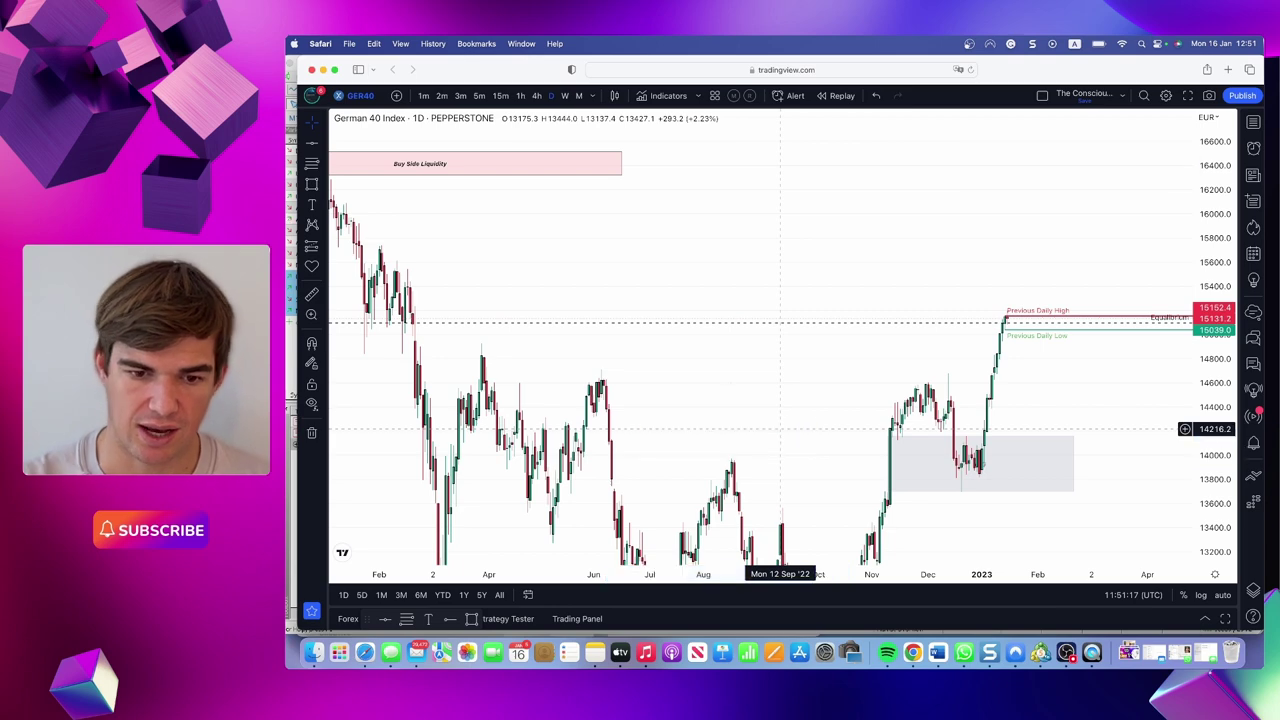
Measure the price distance from the January 2023 high, about 15148, up toward the Buy Side Liquidity zone.
{"action": "scroll", "coordinate": [750, 400], "scroll_direction": "left", "scroll_amount": 3}
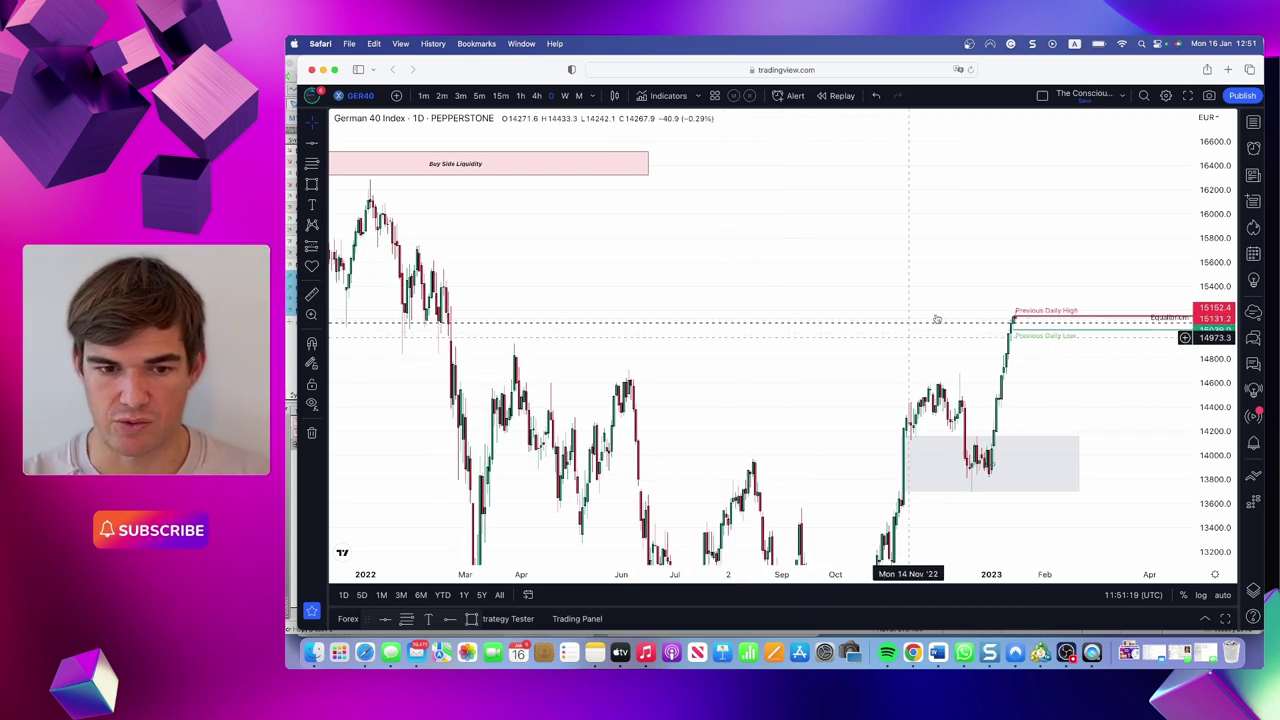
{"action": "scroll", "coordinate": [834, 290], "scroll_direction": "up", "scroll_amount": 2}
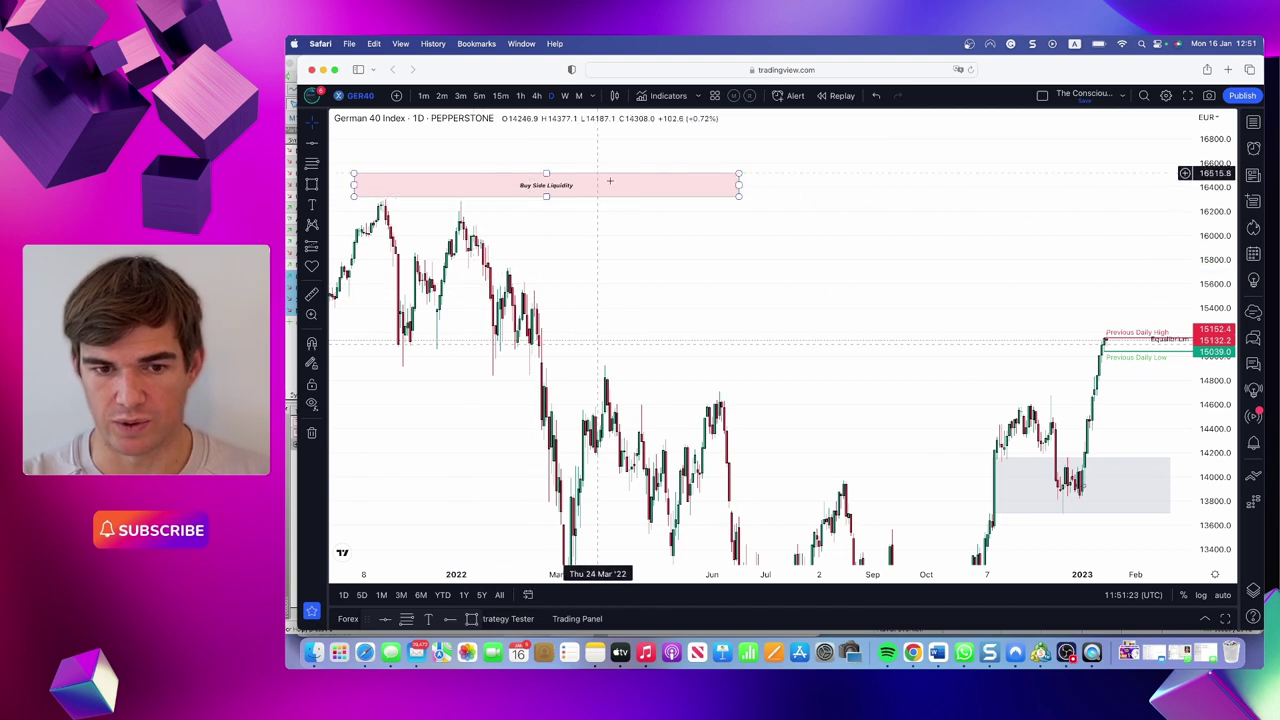
{"action": "left_click_drag", "start_coordinate": [598, 178], "coordinate": [854, 236]}
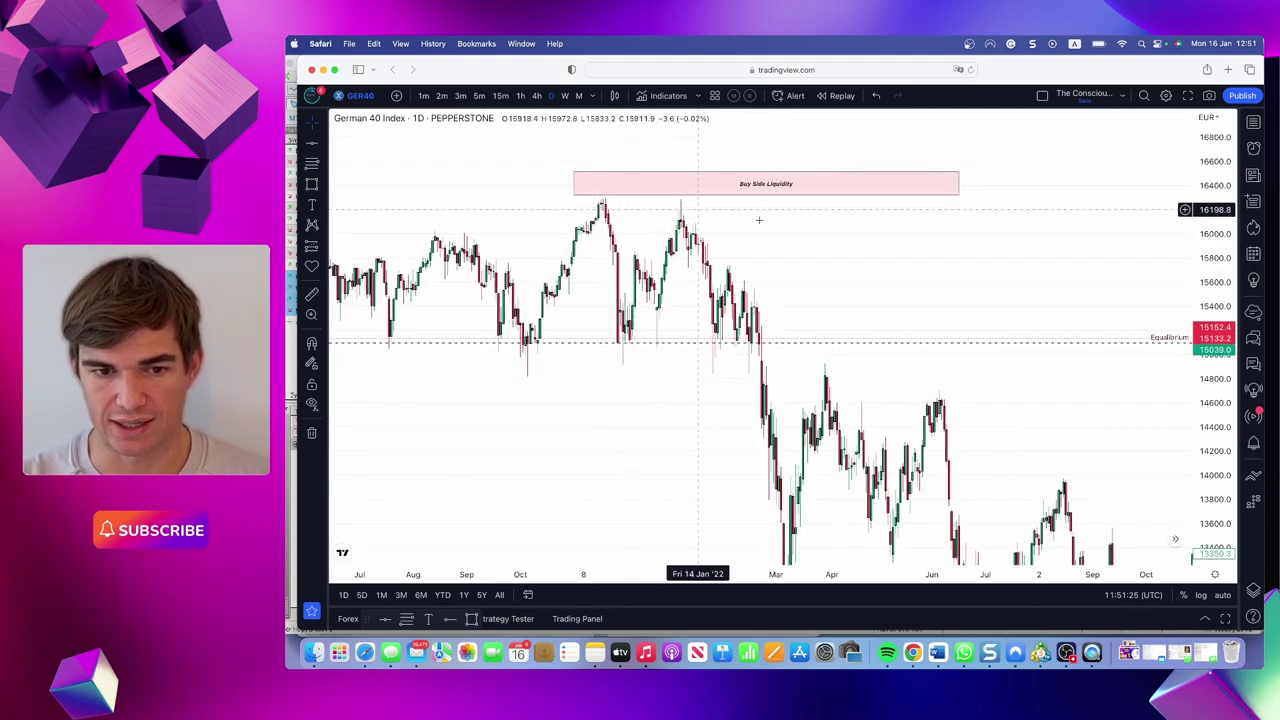
{"action": "scroll", "coordinate": [942, 272], "scroll_direction": "down", "scroll_amount": 1}
{"action": "scroll", "coordinate": [942, 272], "scroll_direction": "right", "scroll_amount": 10}
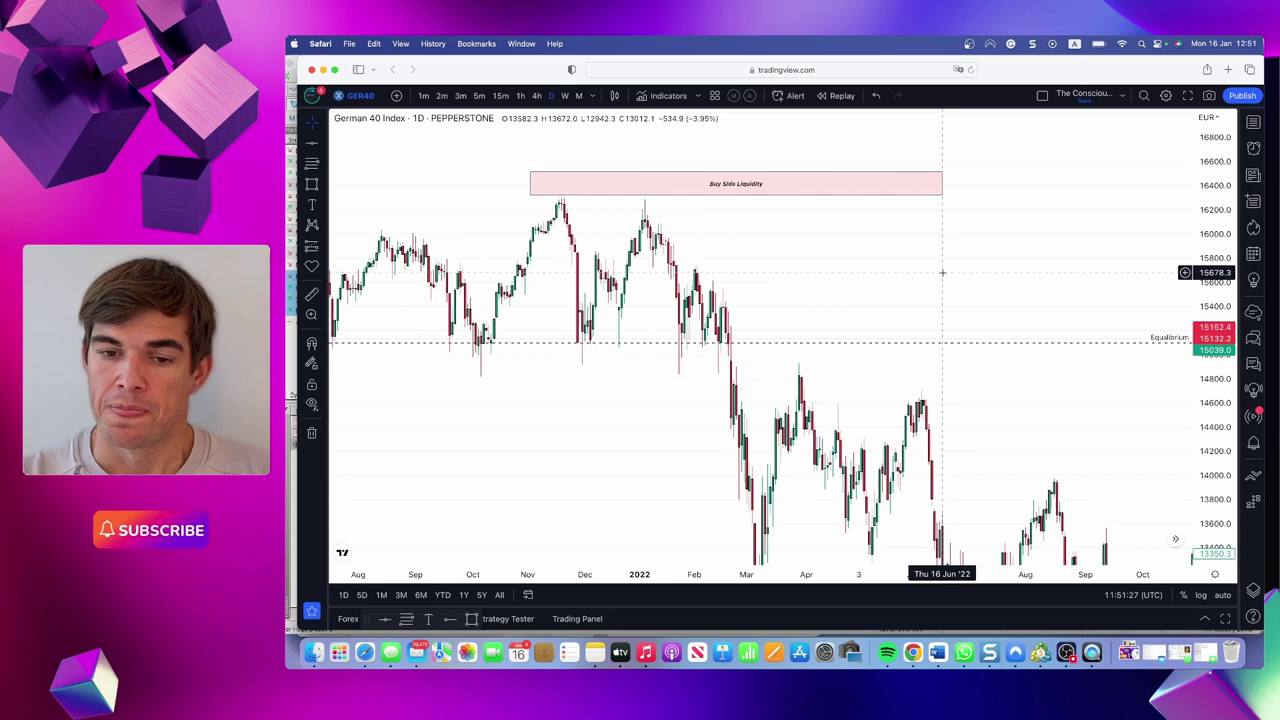
{"action": "scroll", "coordinate": [870, 250], "scroll_direction": "right", "scroll_amount": 3}
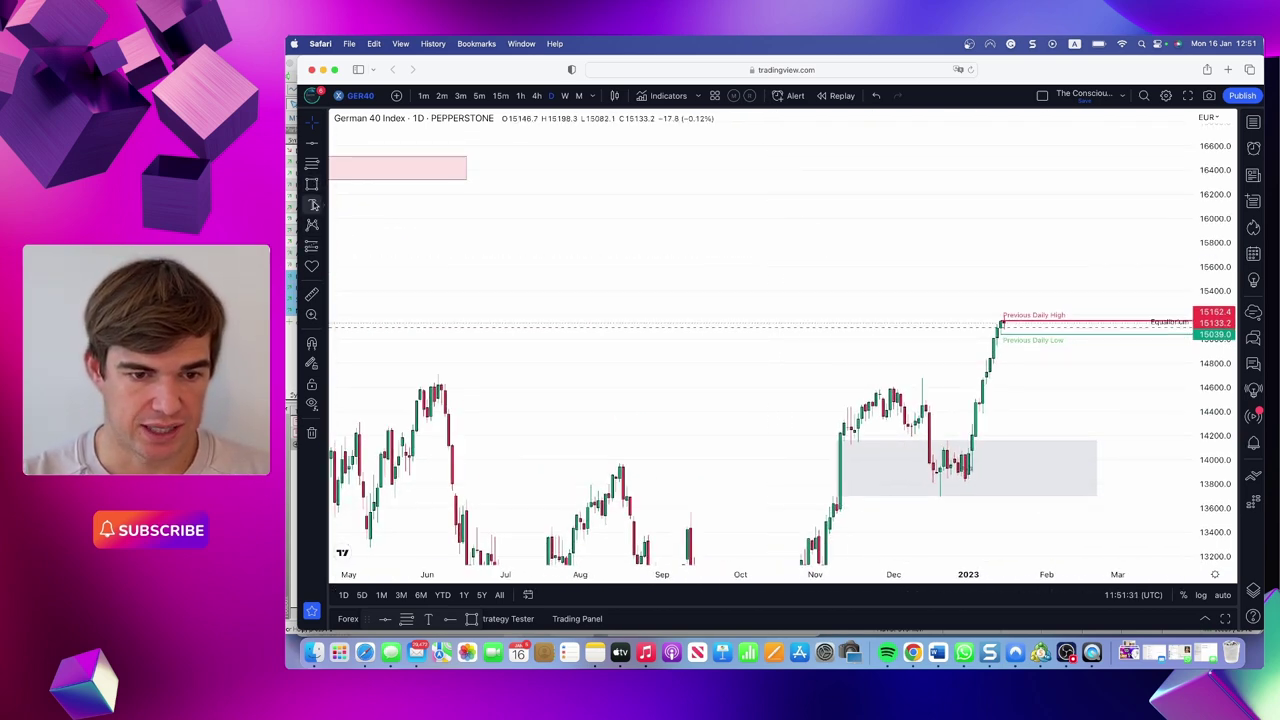
{"action": "left_click", "coordinate": [984, 322]}
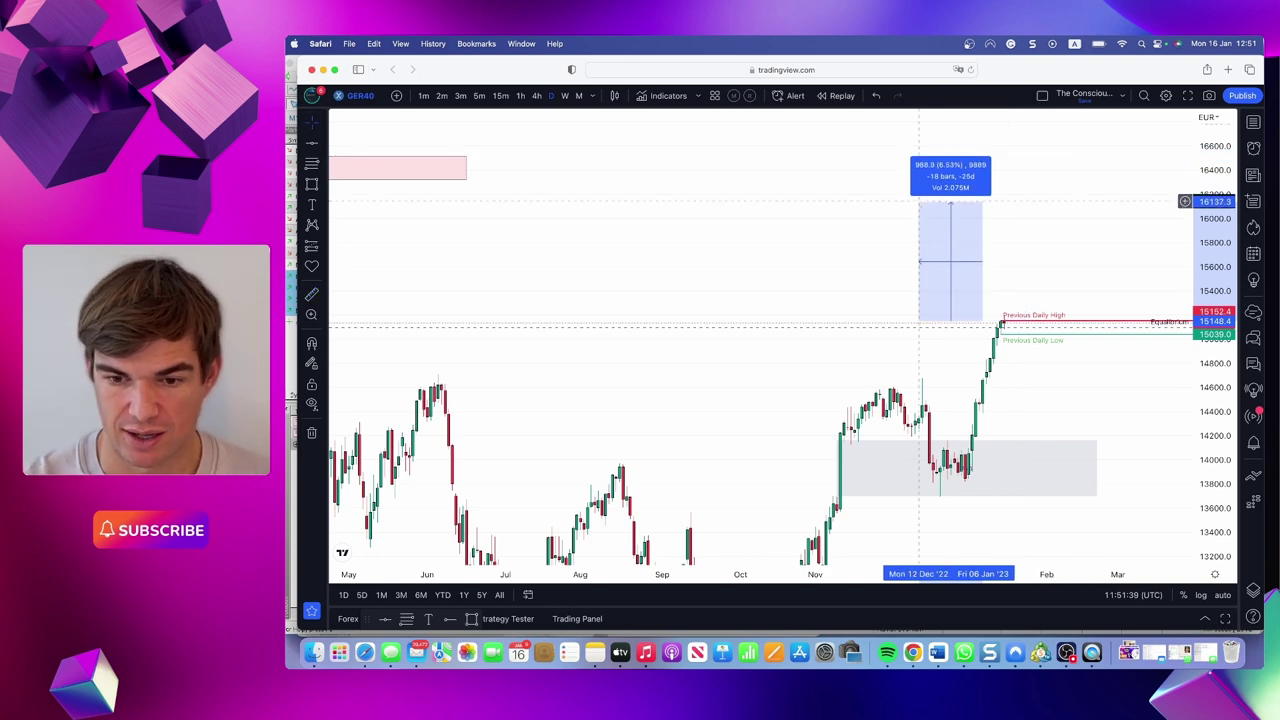
{"action": "left_click", "coordinate": [936, 204]}
Examine where current price sits between the upper Buy Side Liquidity zone, the previous daily levels and the grey December 2022 zone.
{"action": "scroll", "coordinate": [896, 316], "scroll_direction": "down", "scroll_amount": 5}
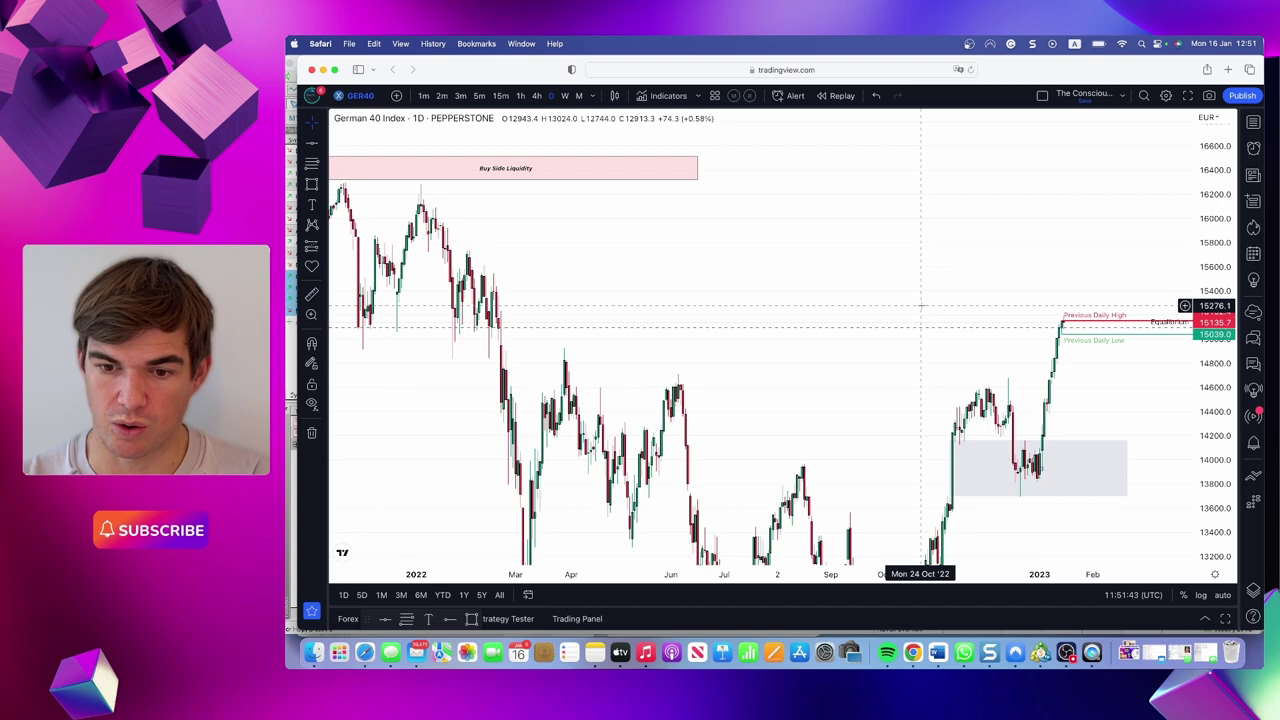
{"action": "left_click_drag", "start_coordinate": [920, 309], "coordinate": [751, 280]}
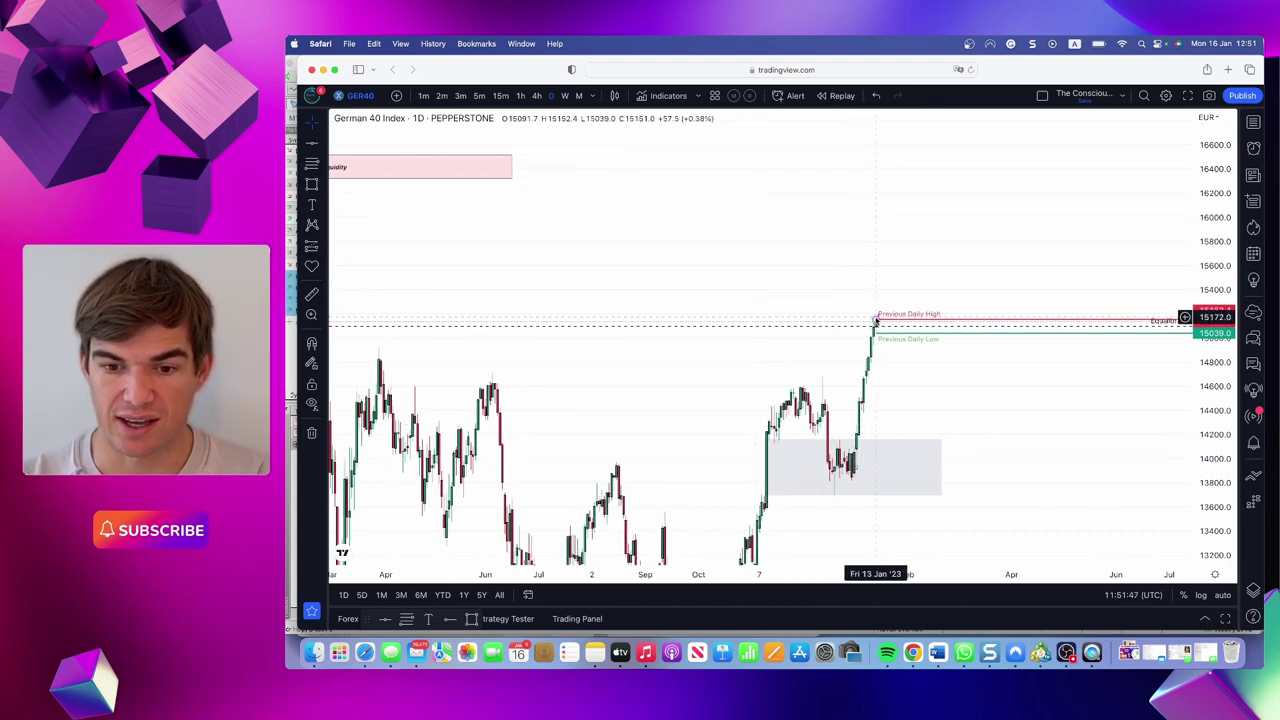
{"action": "scroll", "coordinate": [531, 224], "scroll_direction": "down", "scroll_amount": 2}
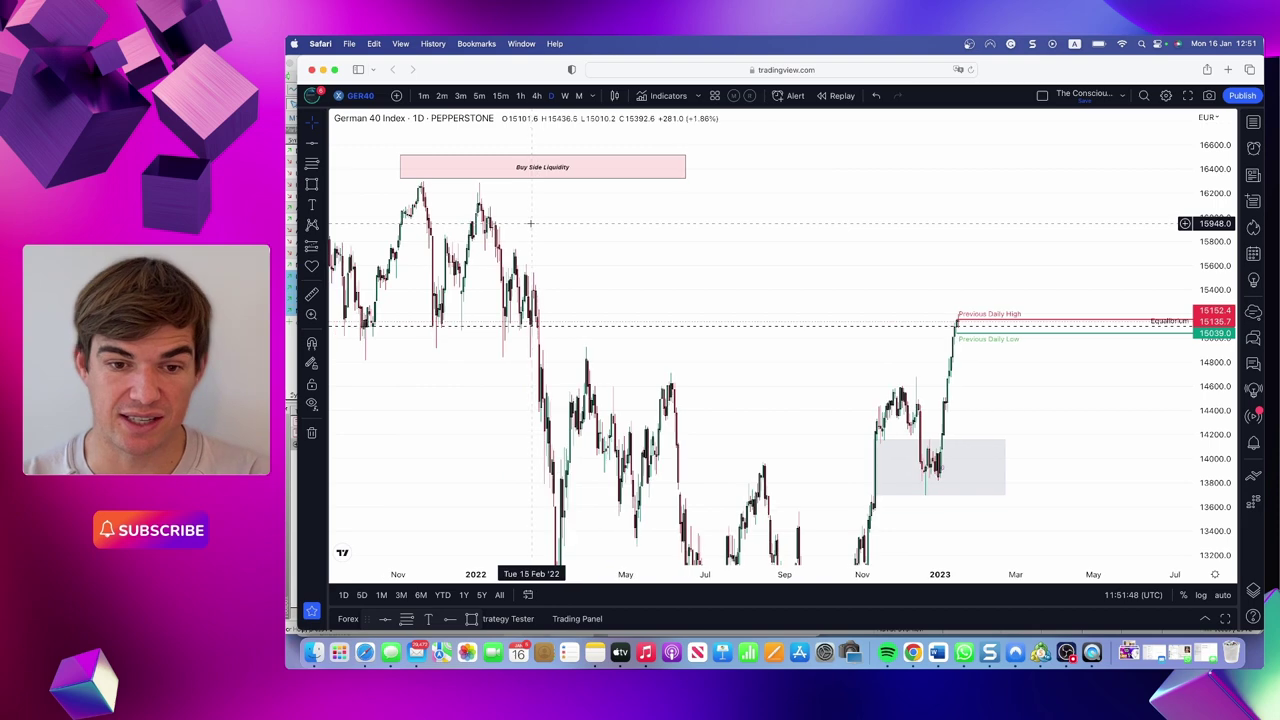
{"action": "left_click", "coordinate": [543, 170]}
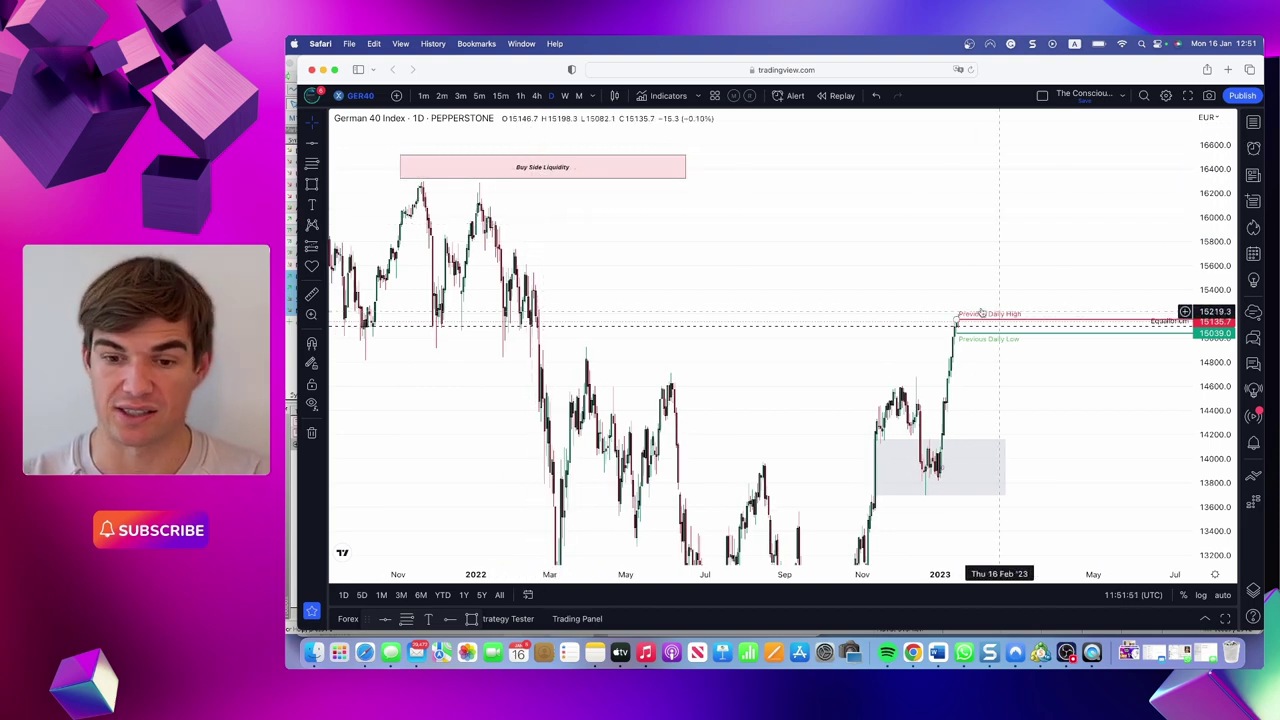
{"action": "scroll", "coordinate": [886, 277], "scroll_direction": "right", "scroll_amount": 5}
{"action": "scroll", "coordinate": [860, 271], "scroll_direction": "up", "scroll_amount": 2}
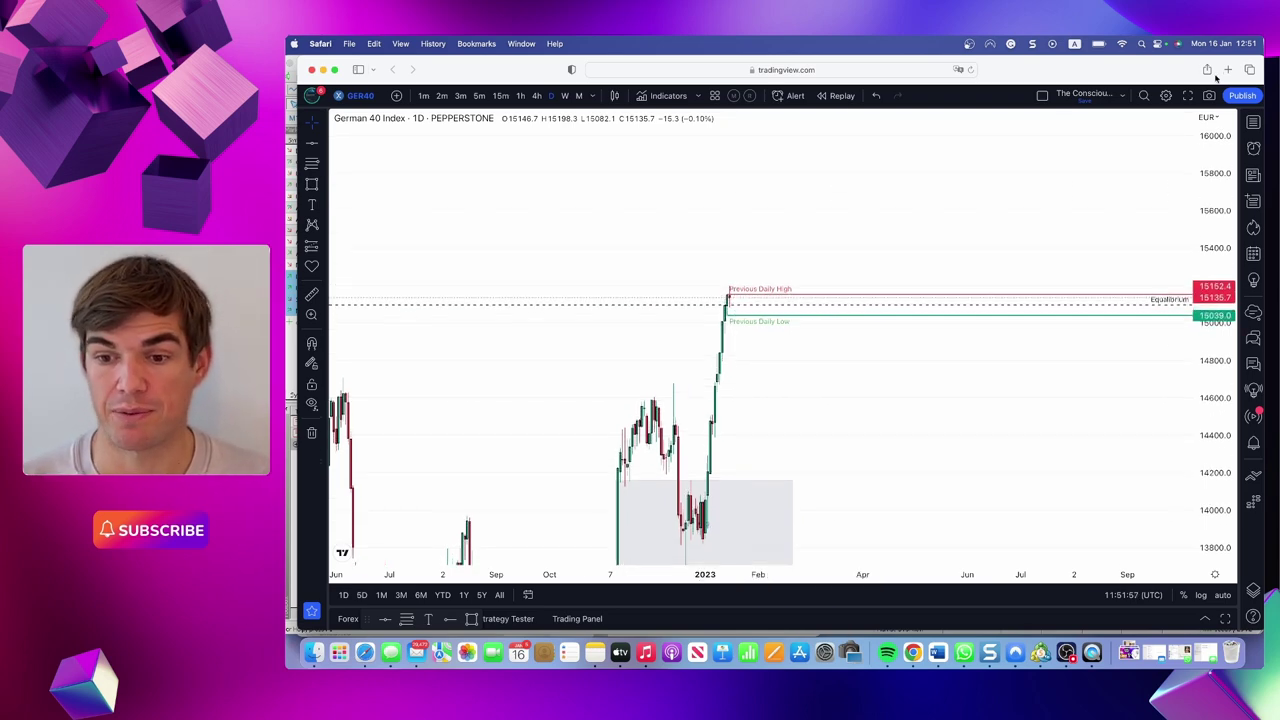
{"action": "scroll", "coordinate": [855, 359], "scroll_direction": "right", "scroll_amount": 5}
{"action": "left_click_drag", "start_coordinate": [786, 443], "coordinate": [800, 314]}
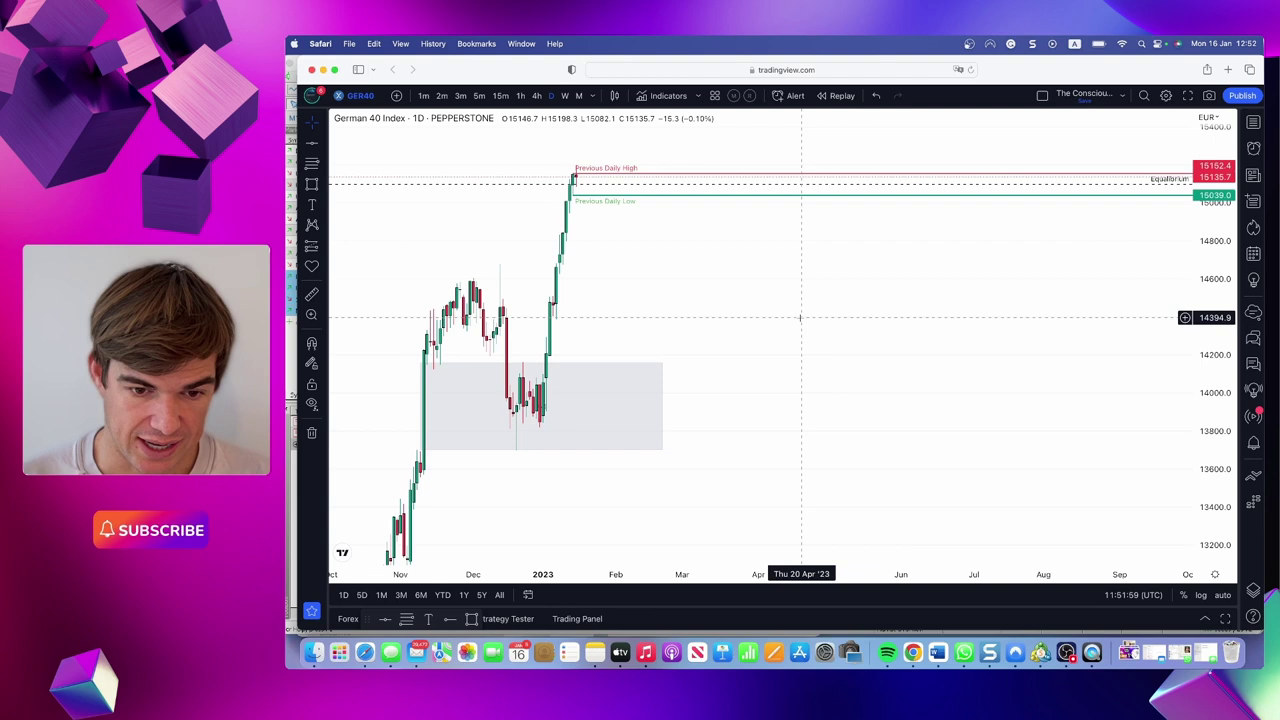
Delete the grey December 2022 zone and draw a rectangle over the early January 2023 gap, about 3 Jan to 2 Jun '23 and 14284 to 14401.
{"action": "left_click", "coordinate": [597, 364]}
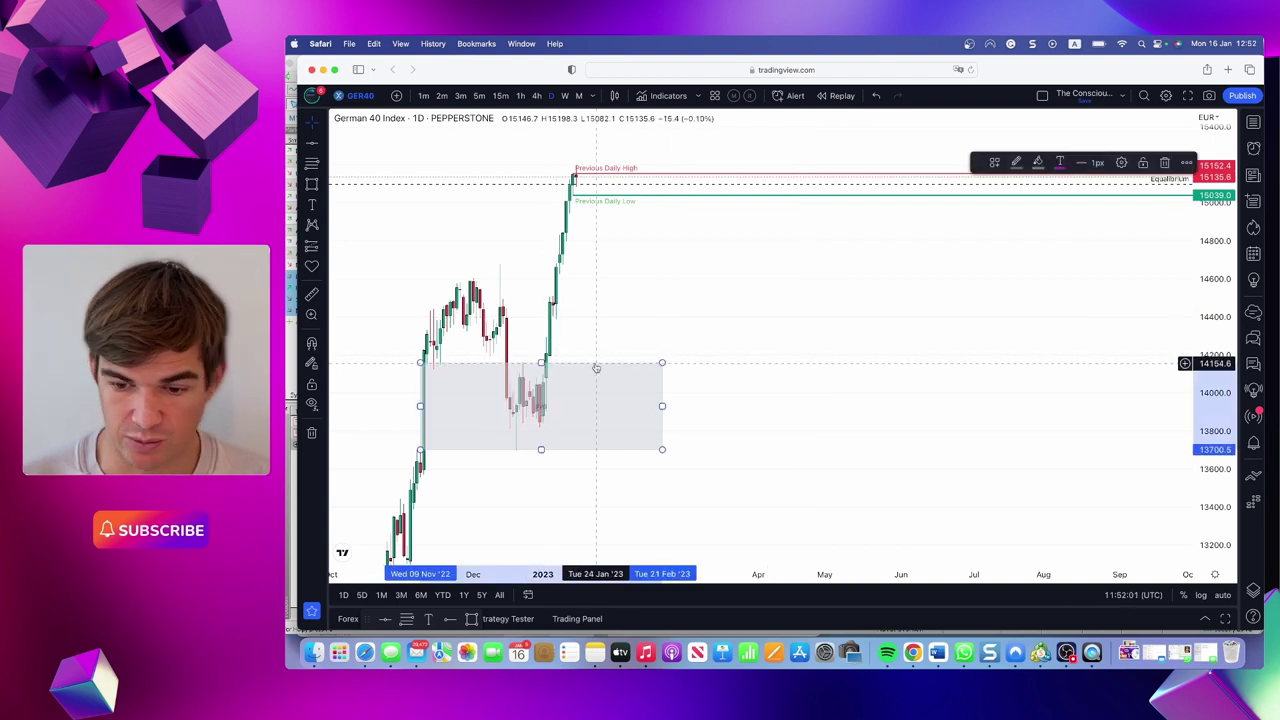
{"action": "key", "text": "Delete"}
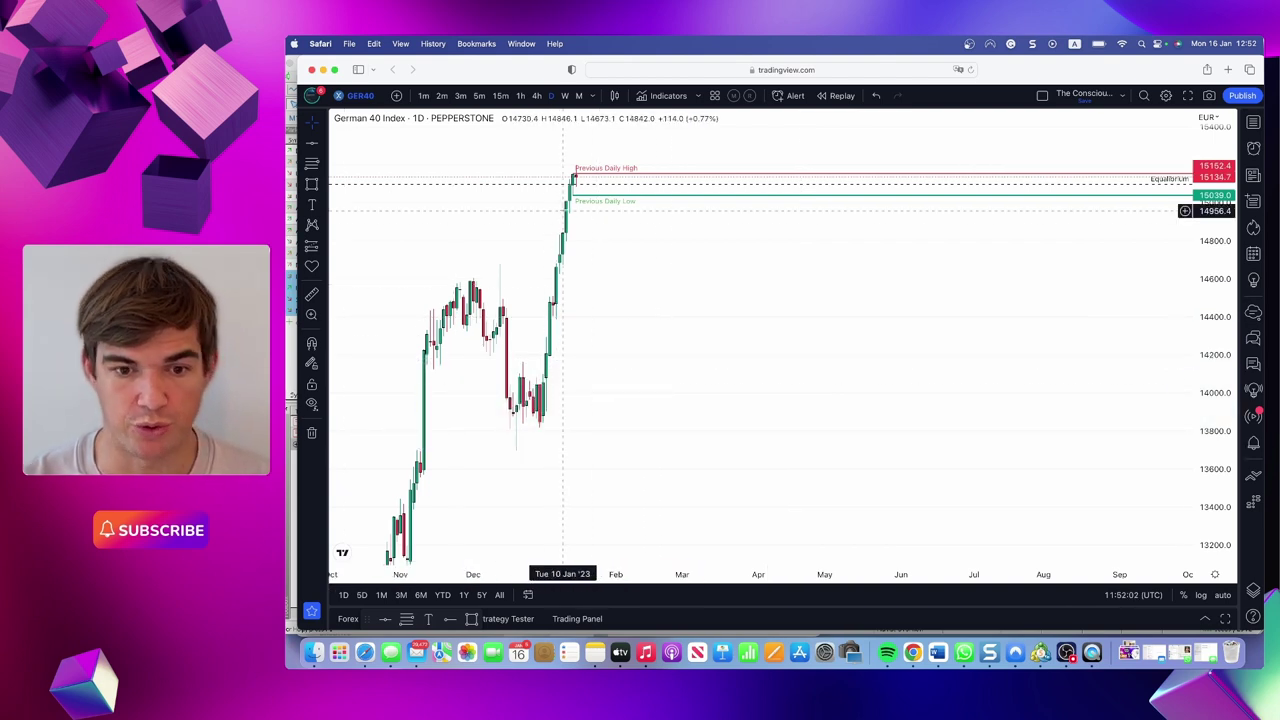
{"action": "key", "text": "alt+shift+r"}
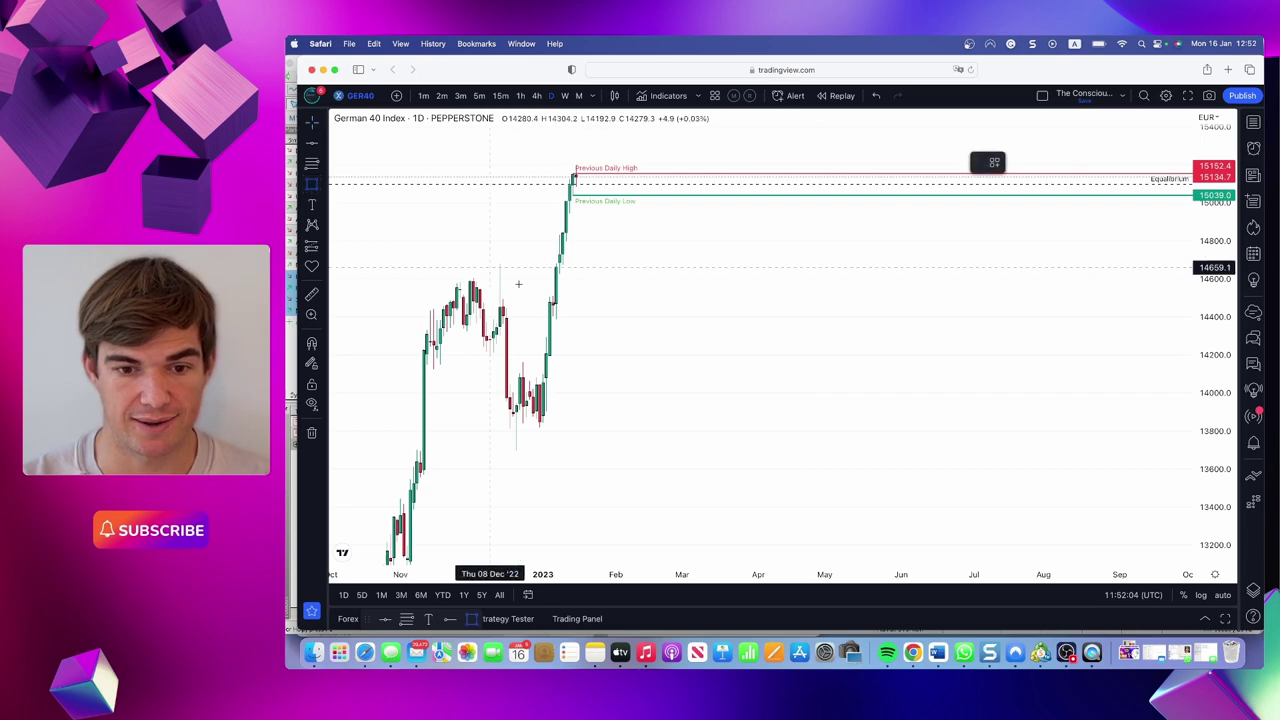
{"action": "mouse_move", "coordinate": [546, 339]}
{"action": "left_mouse_down"}
{"action": "mouse_move", "coordinate": [900, 328]}
{"action": "mouse_move", "coordinate": [904, 317]}
{"action": "left_mouse_up"}
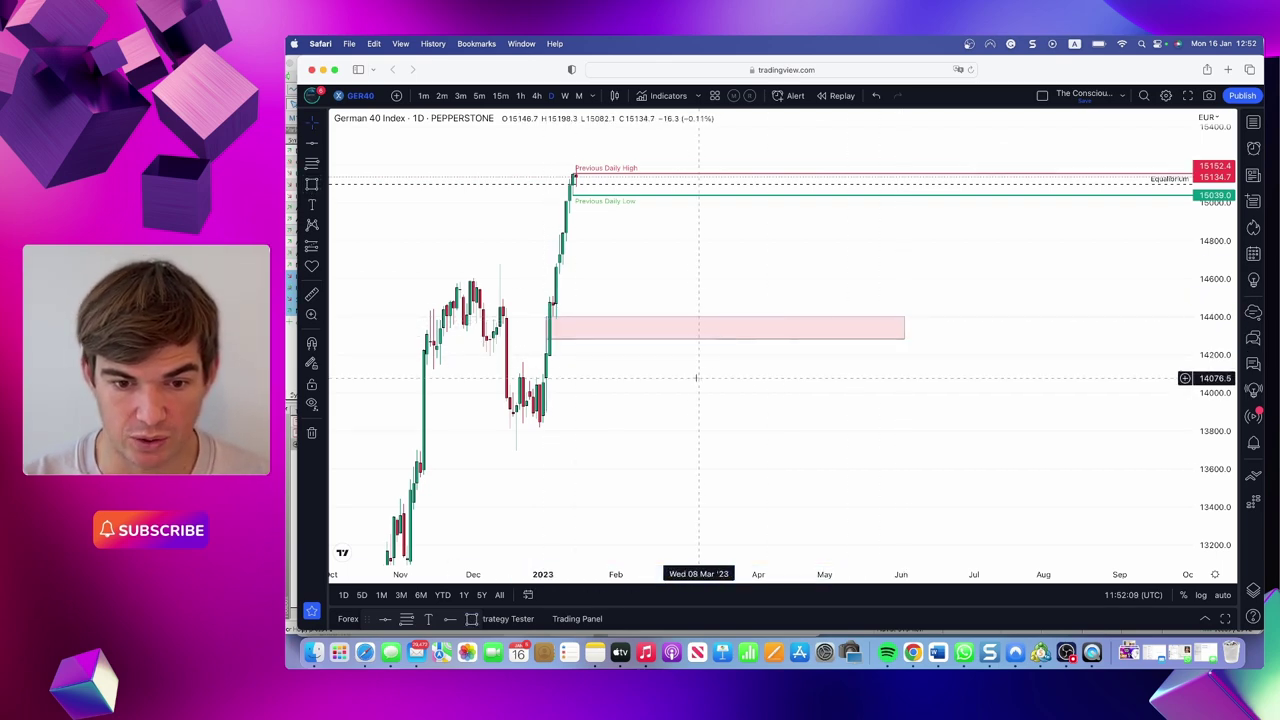
Apply the FVG drawing template to the rectangle over the early January 2023 gap.
{"action": "left_click_drag", "start_coordinate": [694, 374], "coordinate": [757, 403]}
{"action": "scroll", "coordinate": [754, 400], "scroll_direction": "up", "scroll_amount": 3}
{"action": "left_click_drag", "start_coordinate": [632, 316], "coordinate": [826, 312]}
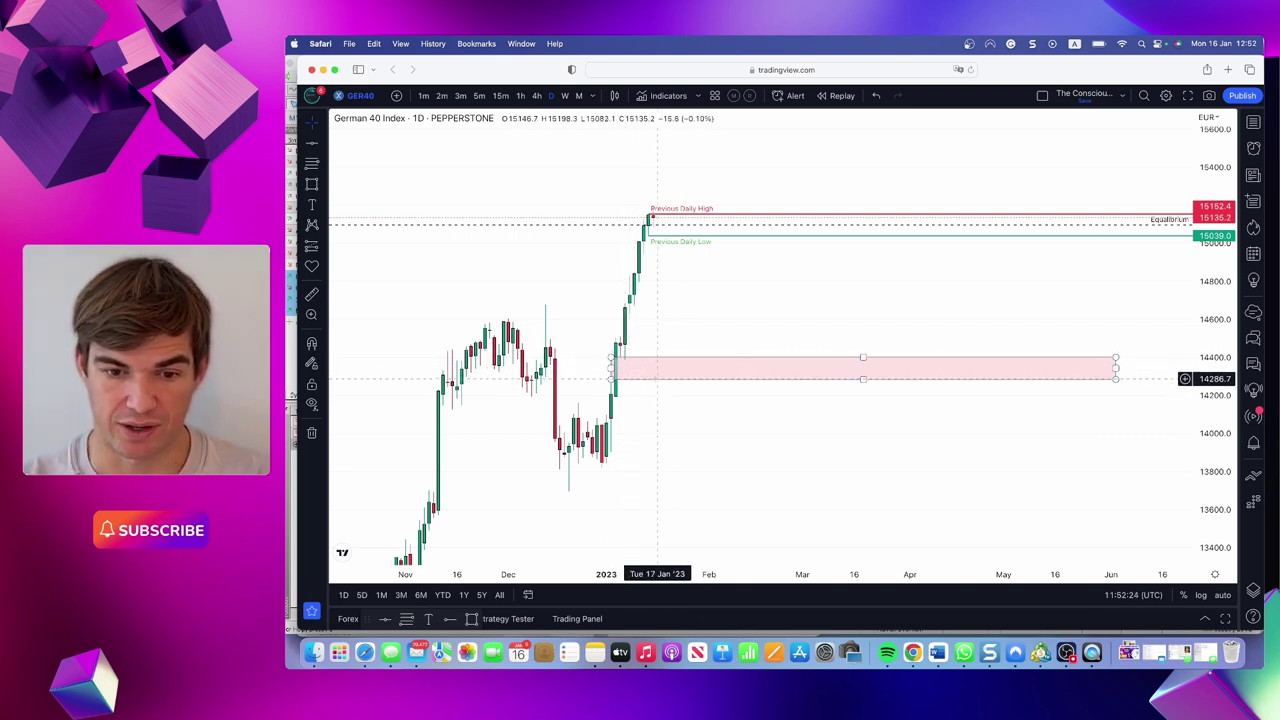
{"action": "left_click", "coordinate": [656, 382]}
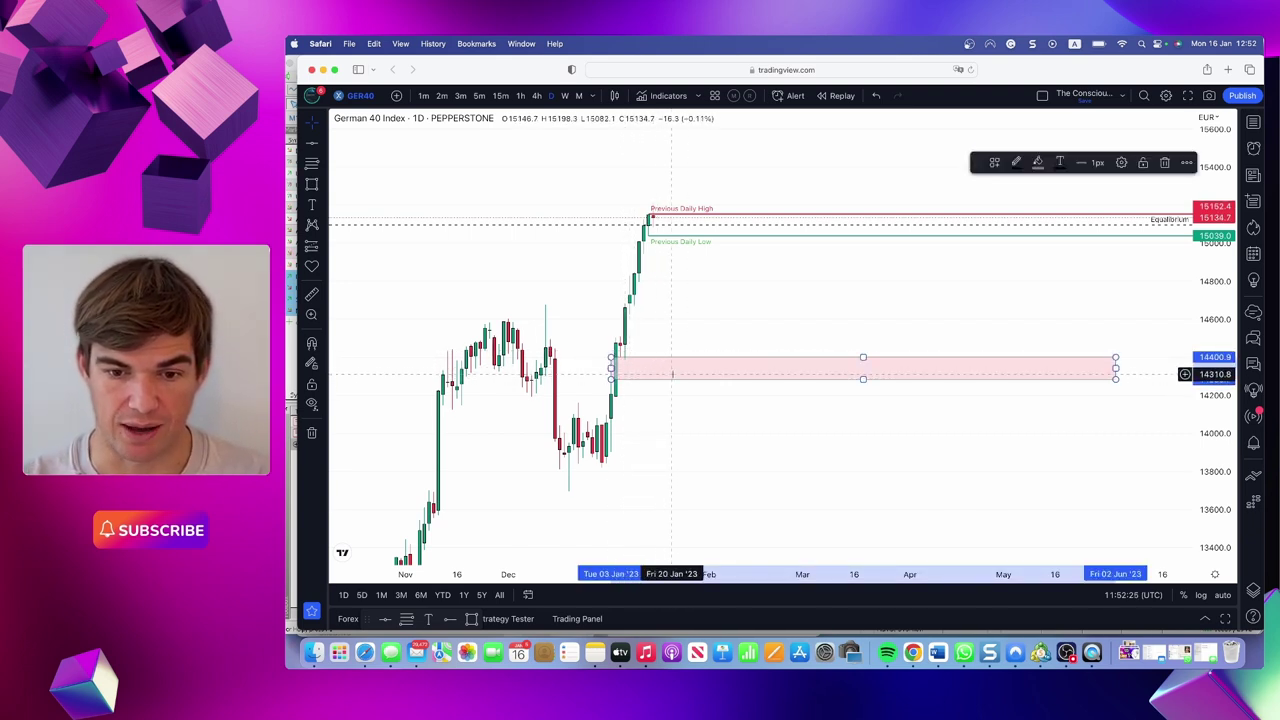
{"action": "left_click", "coordinate": [994, 162]}
{"action": "left_click", "coordinate": [1030, 322]}
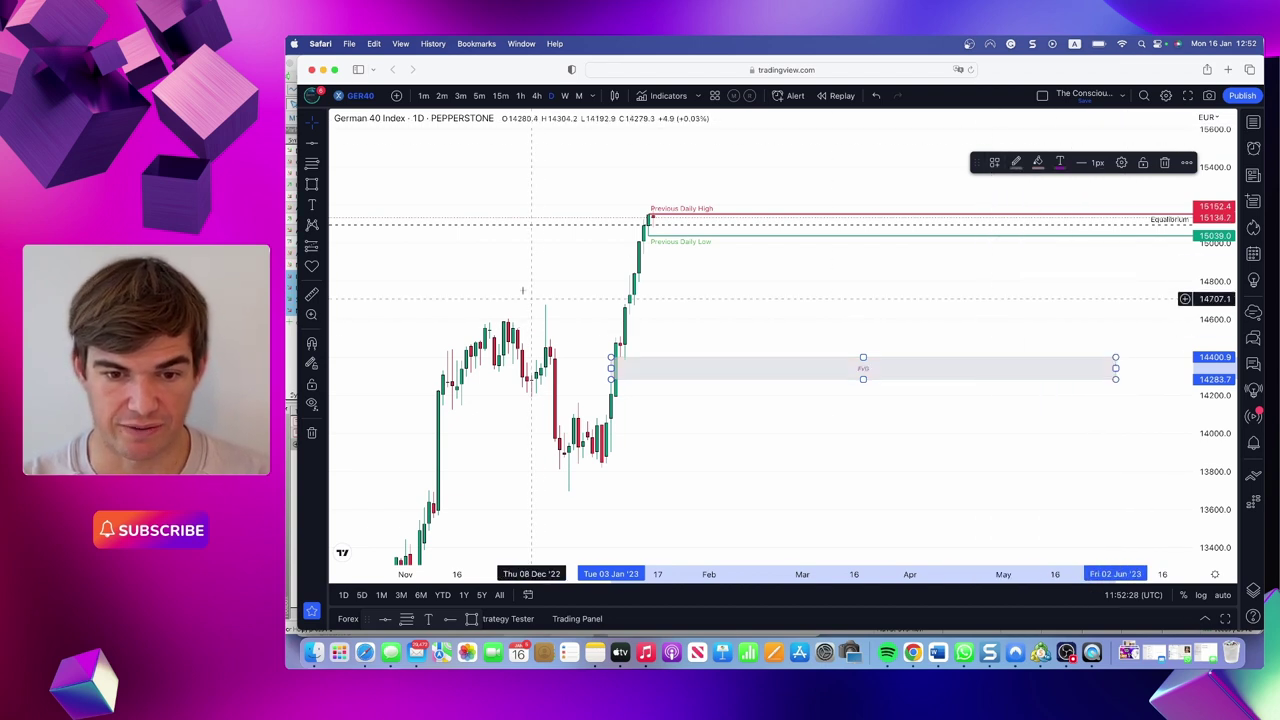
Draw a second rectangle above it, about 5 Jan to 10 May '23 and 14512 to 14626, with the FVG template.
{"action": "left_click", "coordinate": [311, 183]}
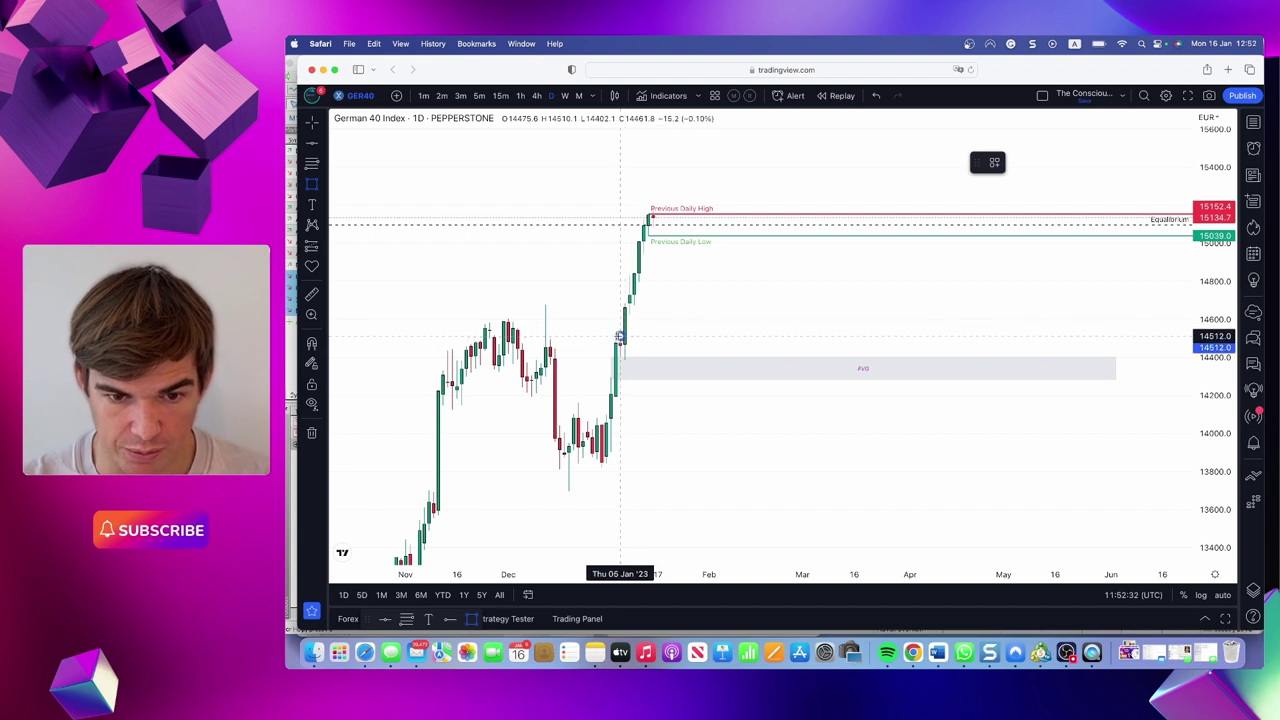
{"action": "mouse_move", "coordinate": [620, 337]}
{"action": "left_mouse_down"}
{"action": "mouse_move", "coordinate": [750, 318]}
{"action": "mouse_move", "coordinate": [1036, 317]}
{"action": "left_mouse_up"}
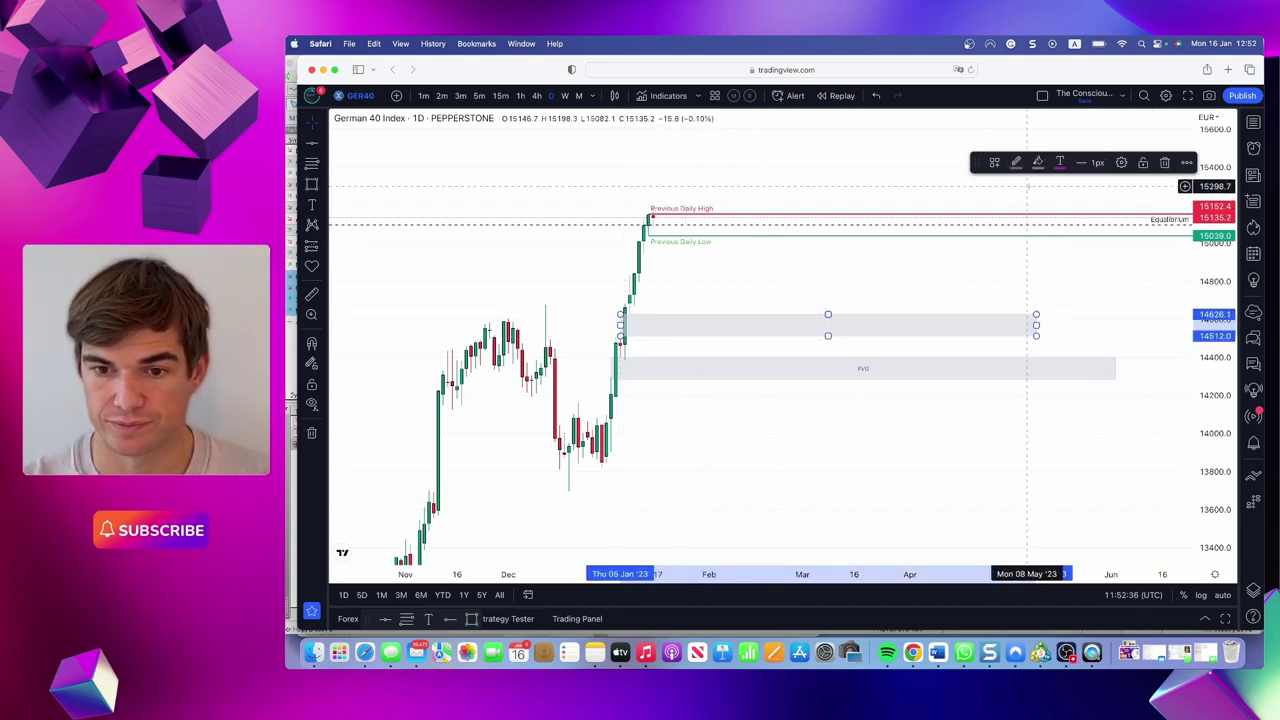
{"action": "left_click", "coordinate": [994, 162]}
{"action": "left_click", "coordinate": [1036, 322]}
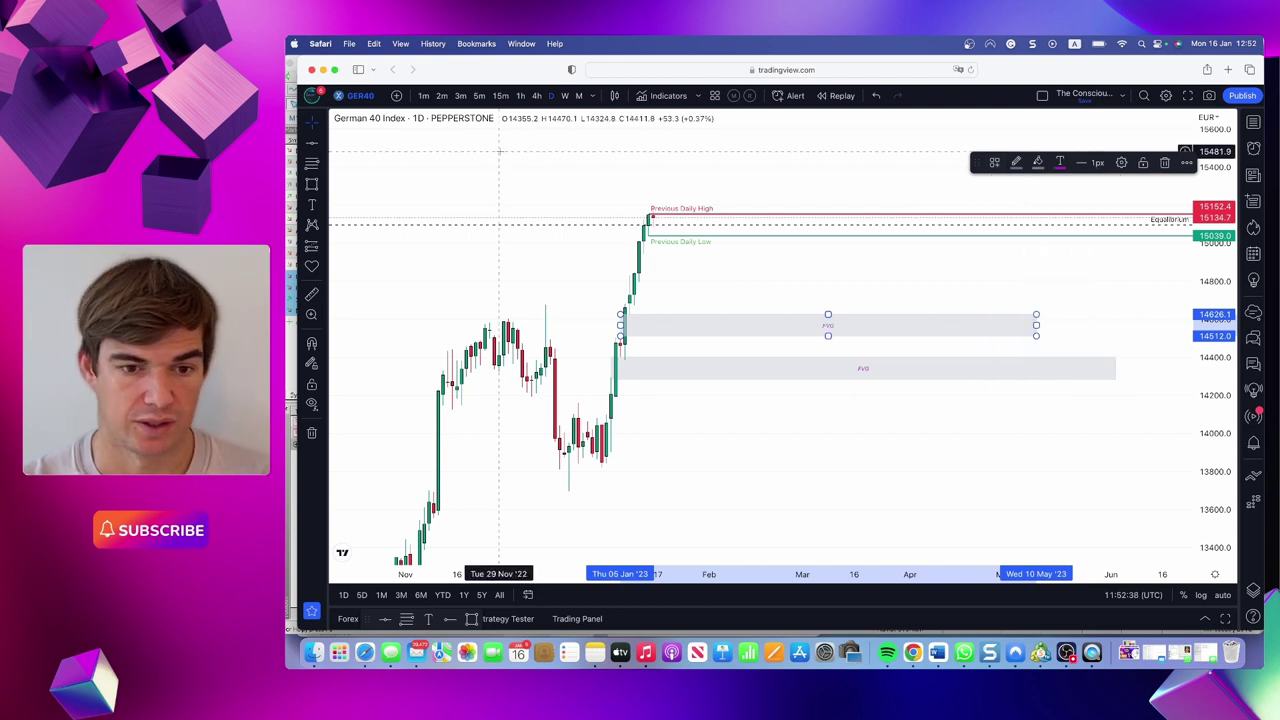
Draw a third rectangle below the previous daily low, about 10 Jan to 11 Apr '23 and 14848 to 14944, with the FVG template.
{"action": "left_click", "coordinate": [312, 186]}
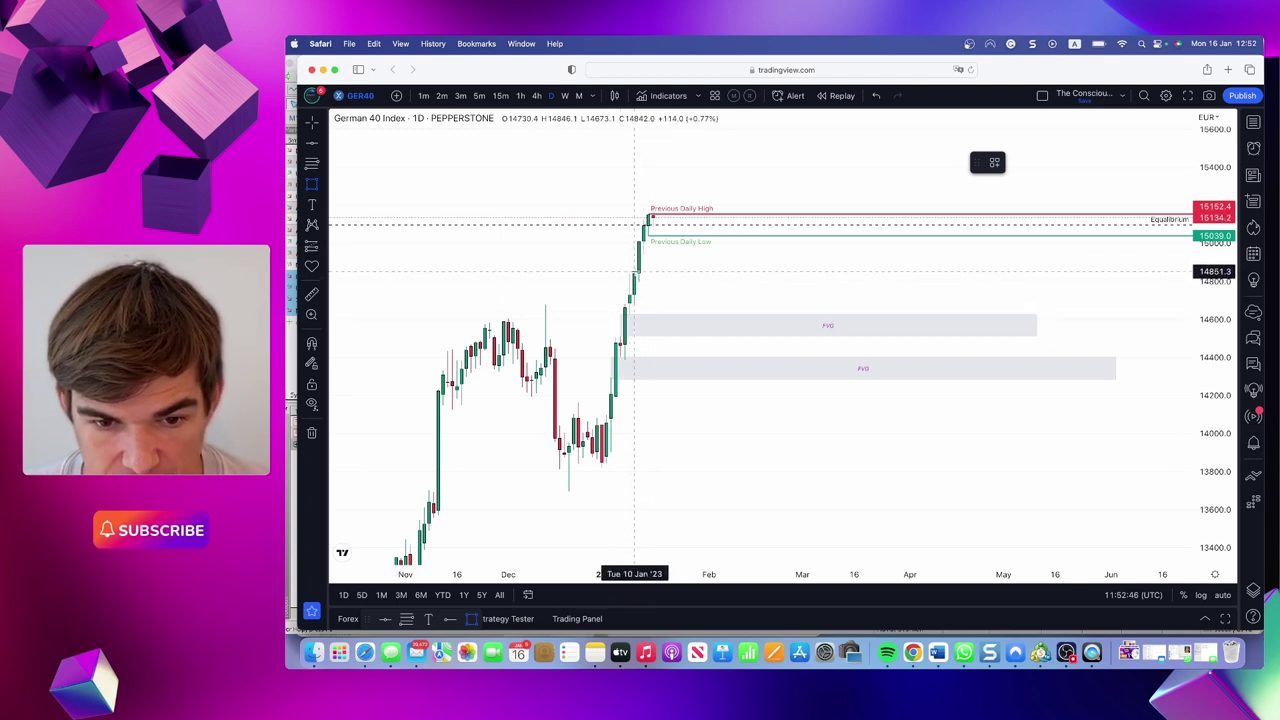
{"action": "left_click", "coordinate": [637, 271]}
{"action": "left_click", "coordinate": [938, 254]}
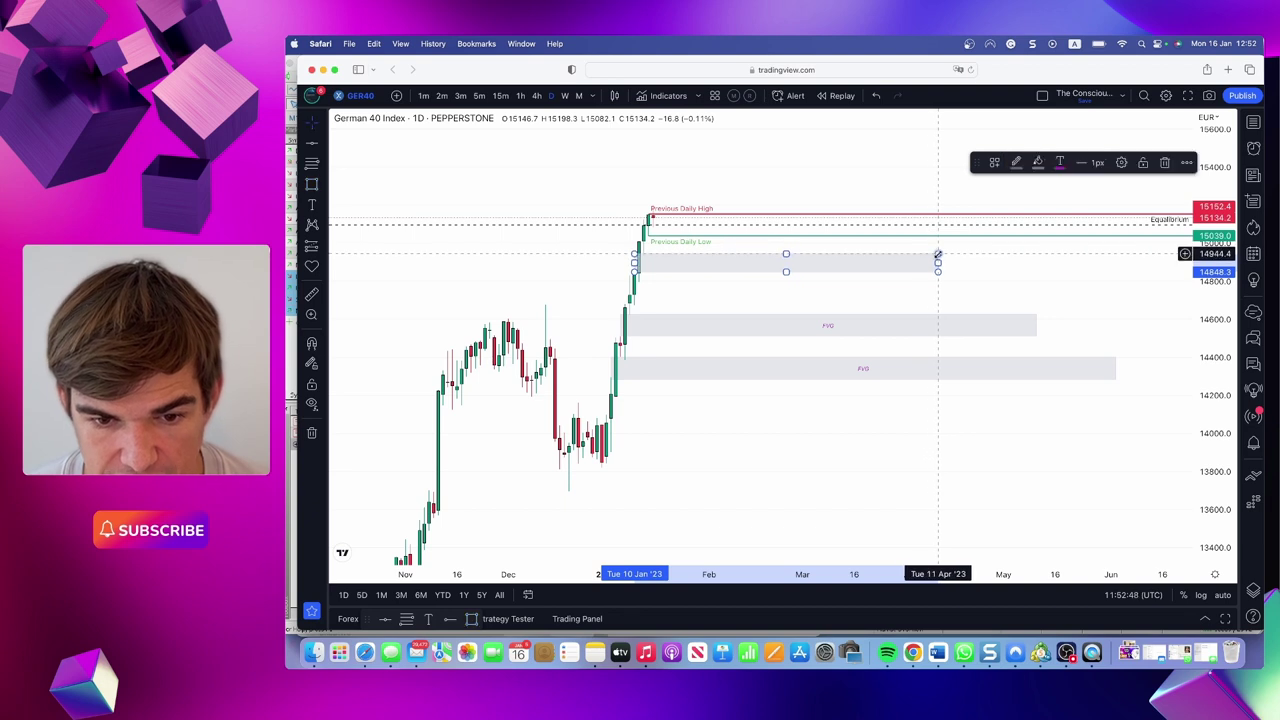
{"action": "left_click", "coordinate": [994, 162]}
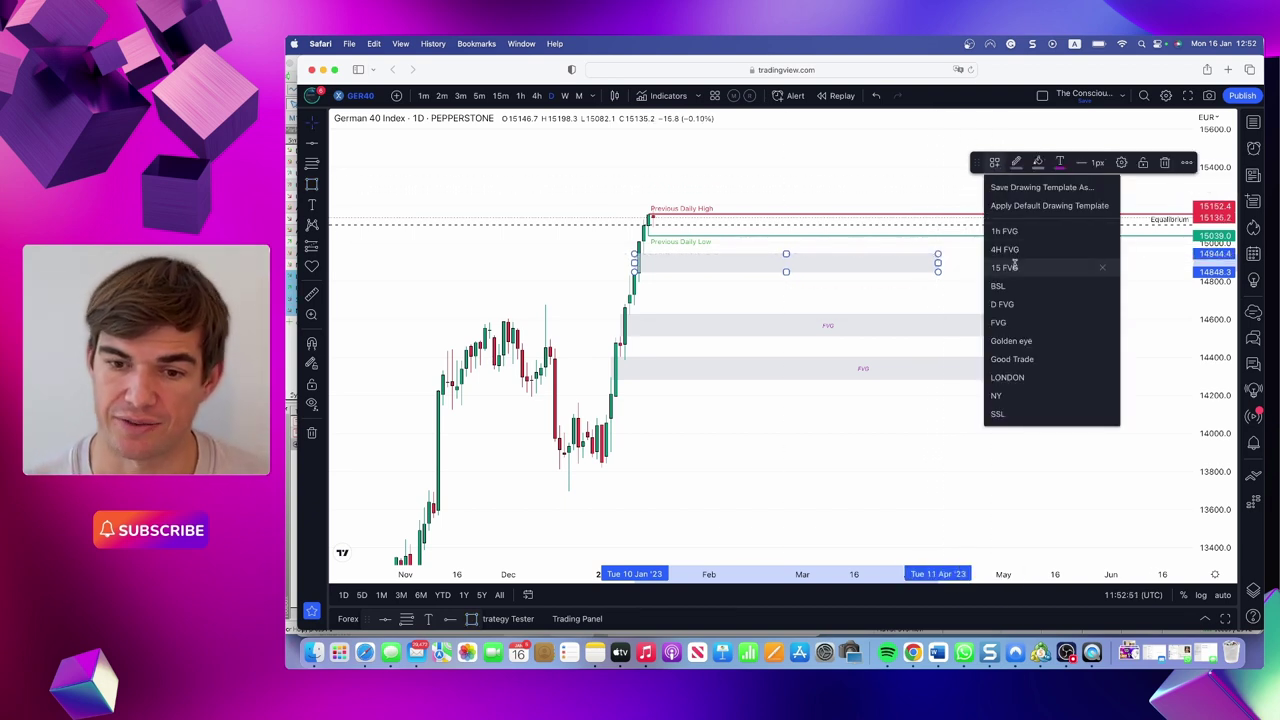
{"action": "left_click", "coordinate": [1000, 322]}
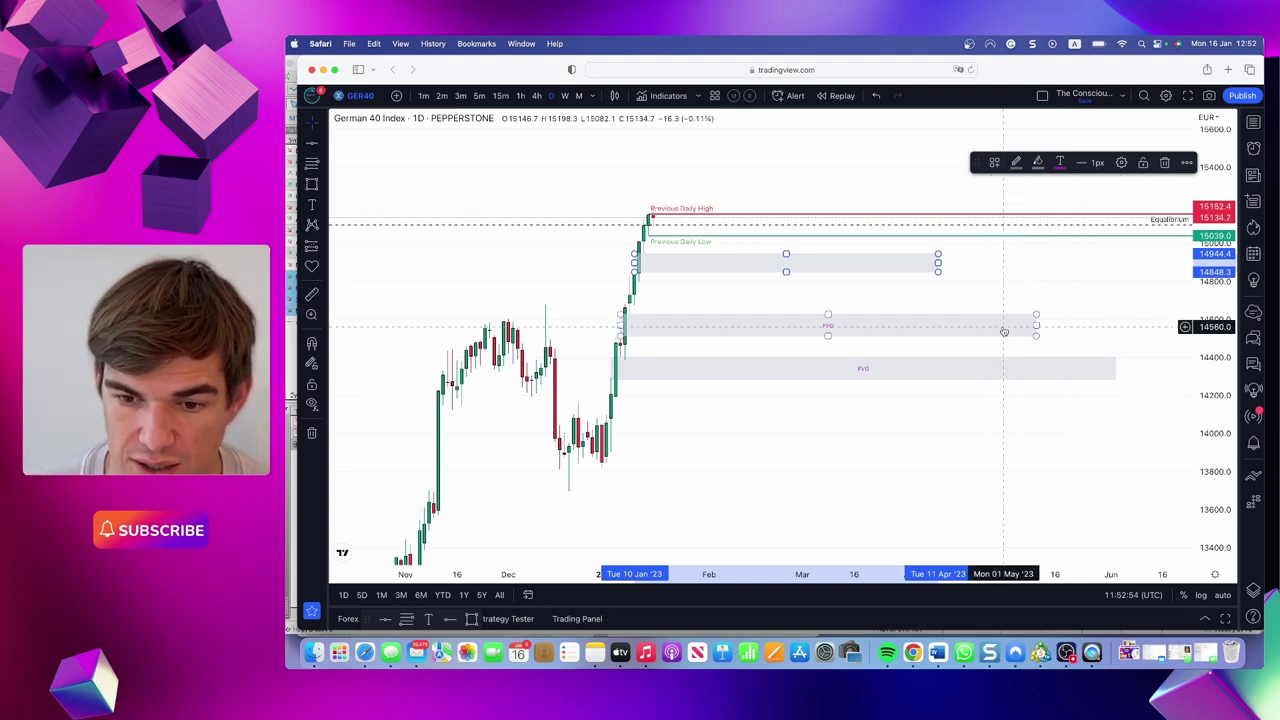
{"action": "left_click", "coordinate": [605, 251]}
Draw an arrow marker from current price down through the three FVG zones, about 17 Jan at 15115 to 14 Feb '23 at 14278.
{"action": "scroll", "coordinate": [716, 251], "scroll_direction": "up", "scroll_amount": 3}
{"action": "scroll", "coordinate": [716, 251], "scroll_direction": "up", "scroll_amount": 2}
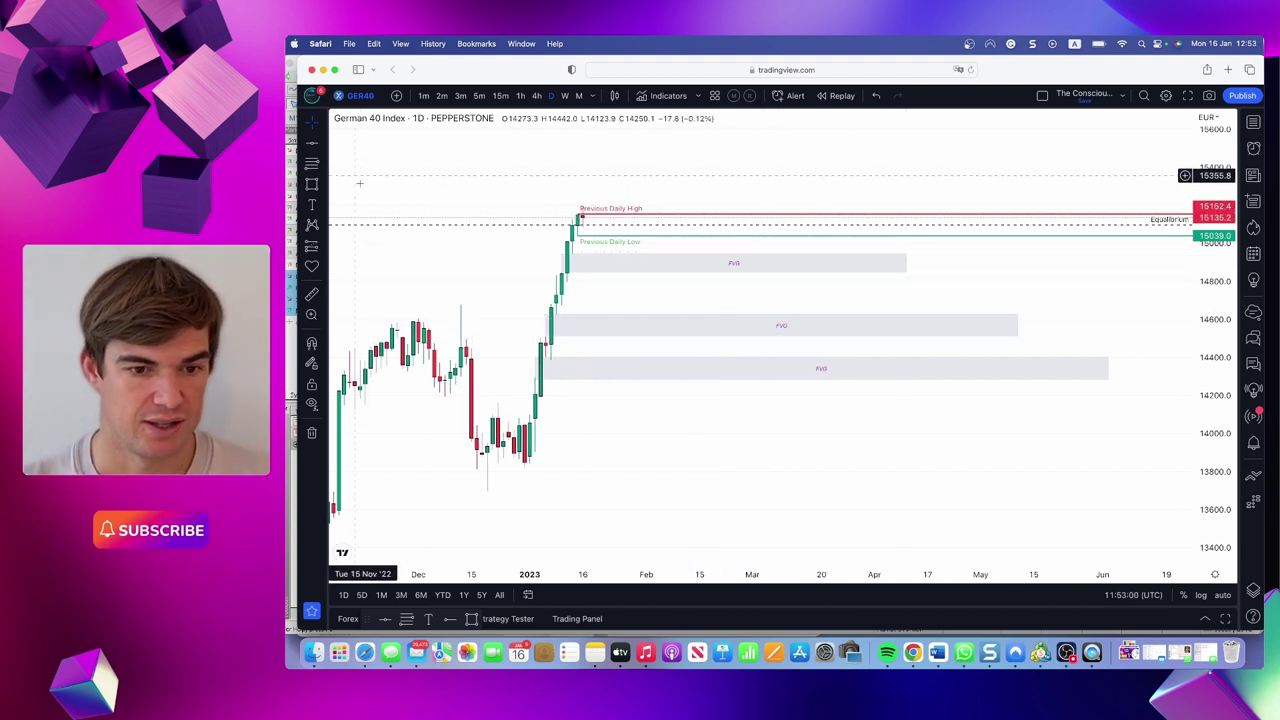
{"action": "left_click", "coordinate": [323, 204]}
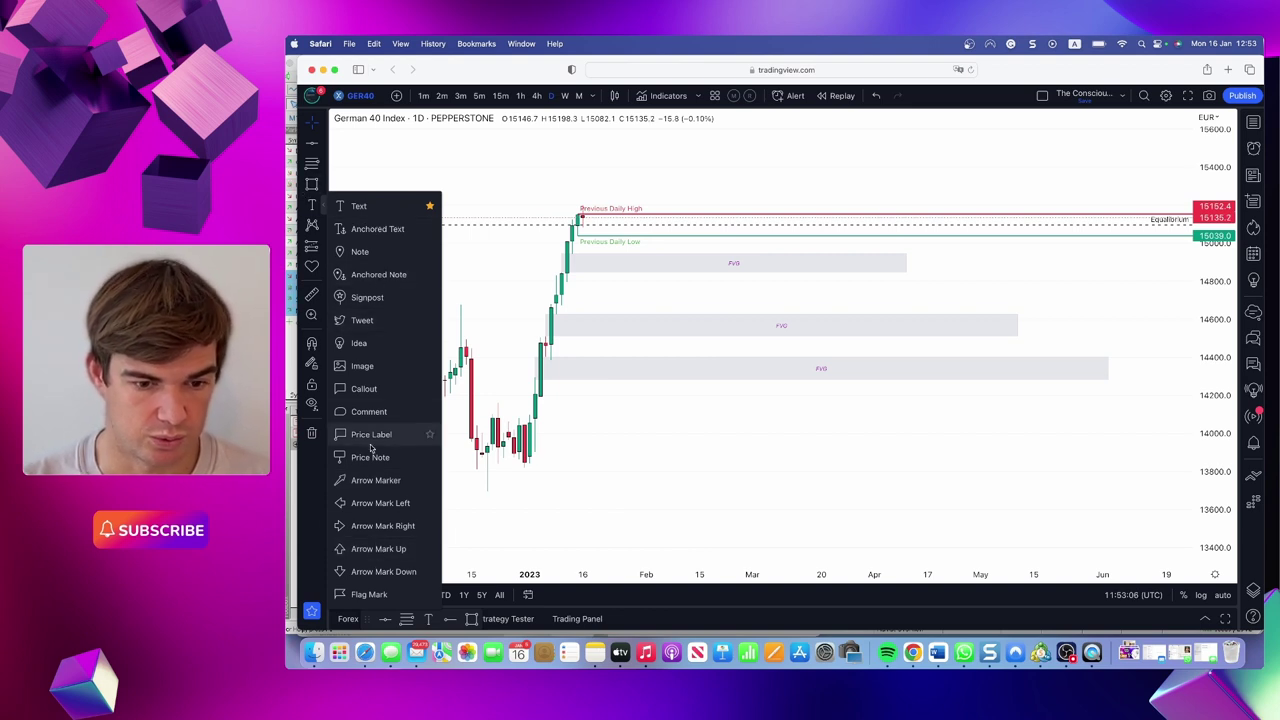
{"action": "left_click", "coordinate": [376, 480]}
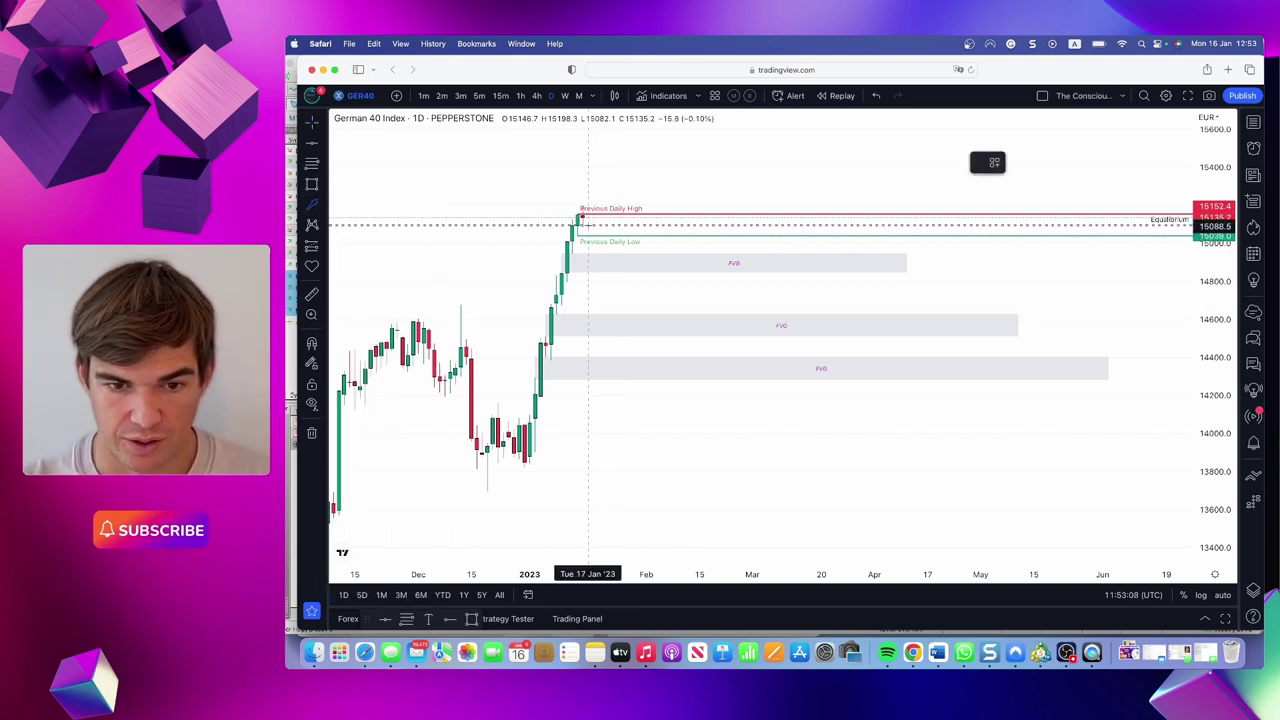
{"action": "left_click_drag", "start_coordinate": [584, 218], "coordinate": [688, 374]}
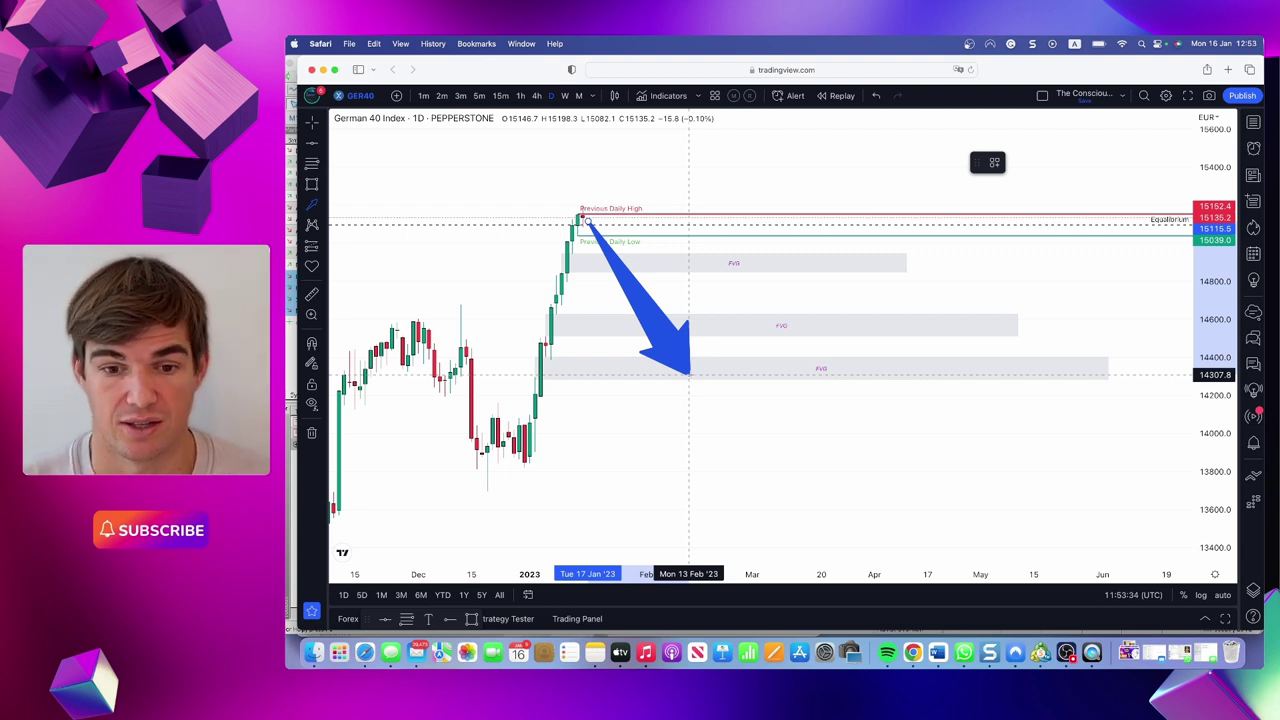
{"action": "mouse_move", "coordinate": [688, 372]}
{"action": "left_mouse_down"}
{"action": "mouse_move", "coordinate": [675, 380]}
{"action": "mouse_move", "coordinate": [694, 381]}
{"action": "left_mouse_up"}
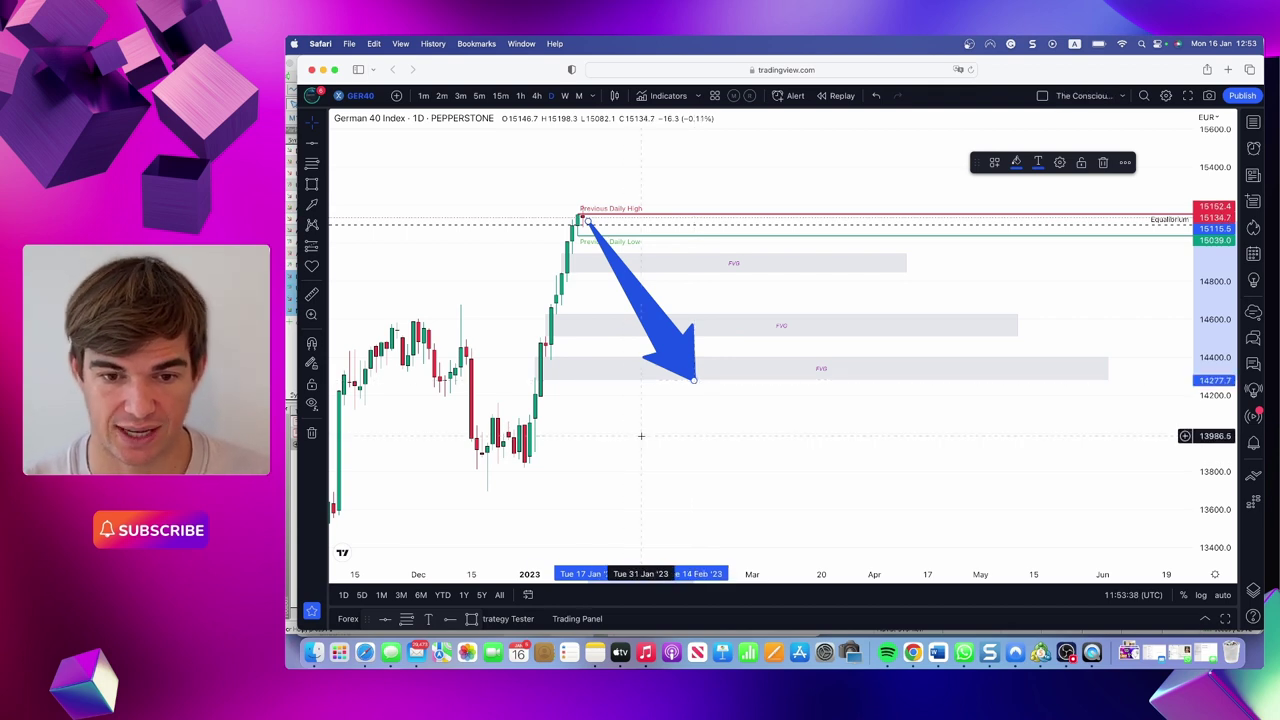
Undo the arrow marker drawn down through the FVG zones and keep the chart on the daily timeframe.
{"action": "scroll", "coordinate": [846, 381], "scroll_direction": "down", "scroll_amount": 2}
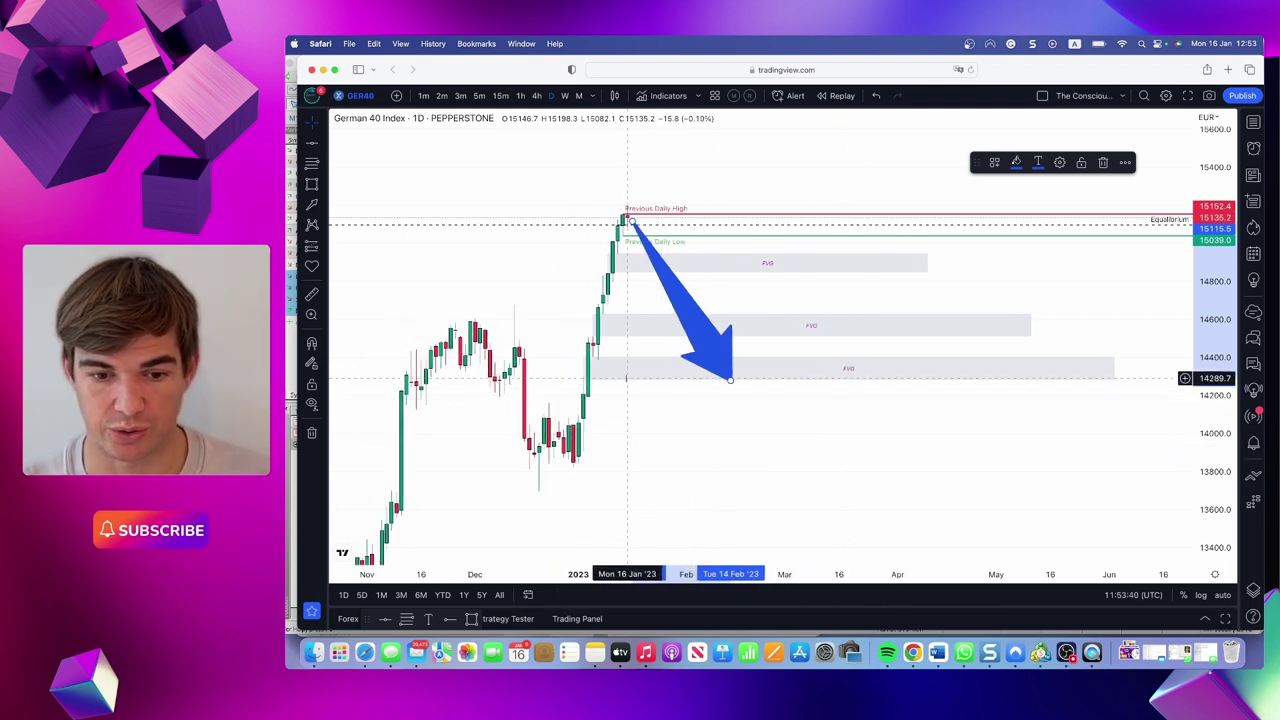
{"action": "scroll", "coordinate": [543, 241], "scroll_direction": "up", "scroll_amount": 2}
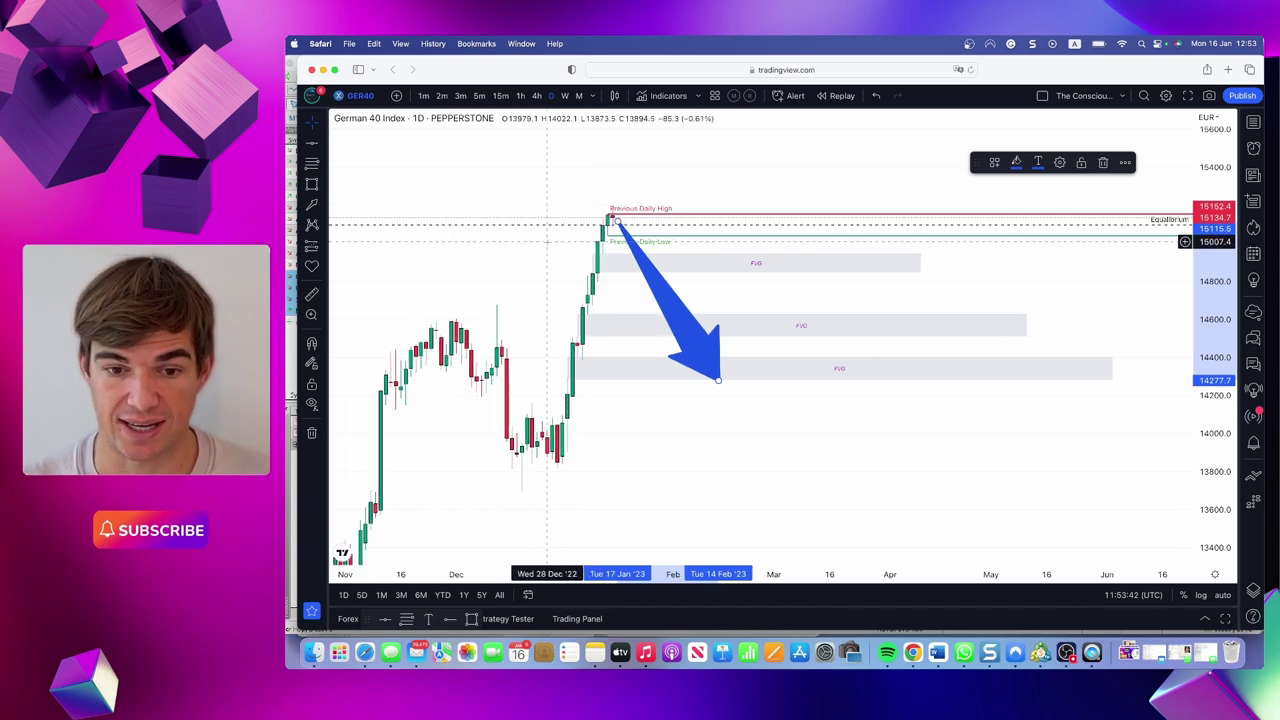
{"action": "left_click", "coordinate": [502, 96]}
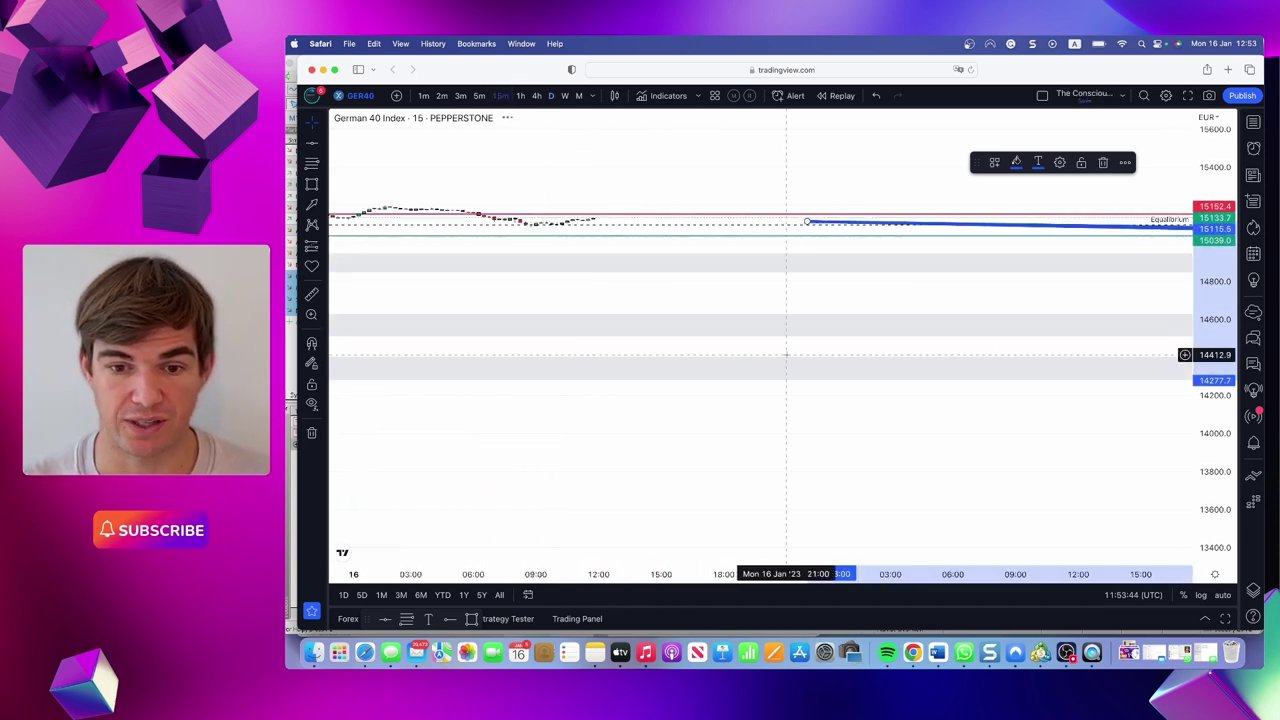
{"action": "key", "text": "ctrl+z"}
{"action": "scroll", "coordinate": [790, 205], "scroll_direction": "up", "scroll_amount": 3}
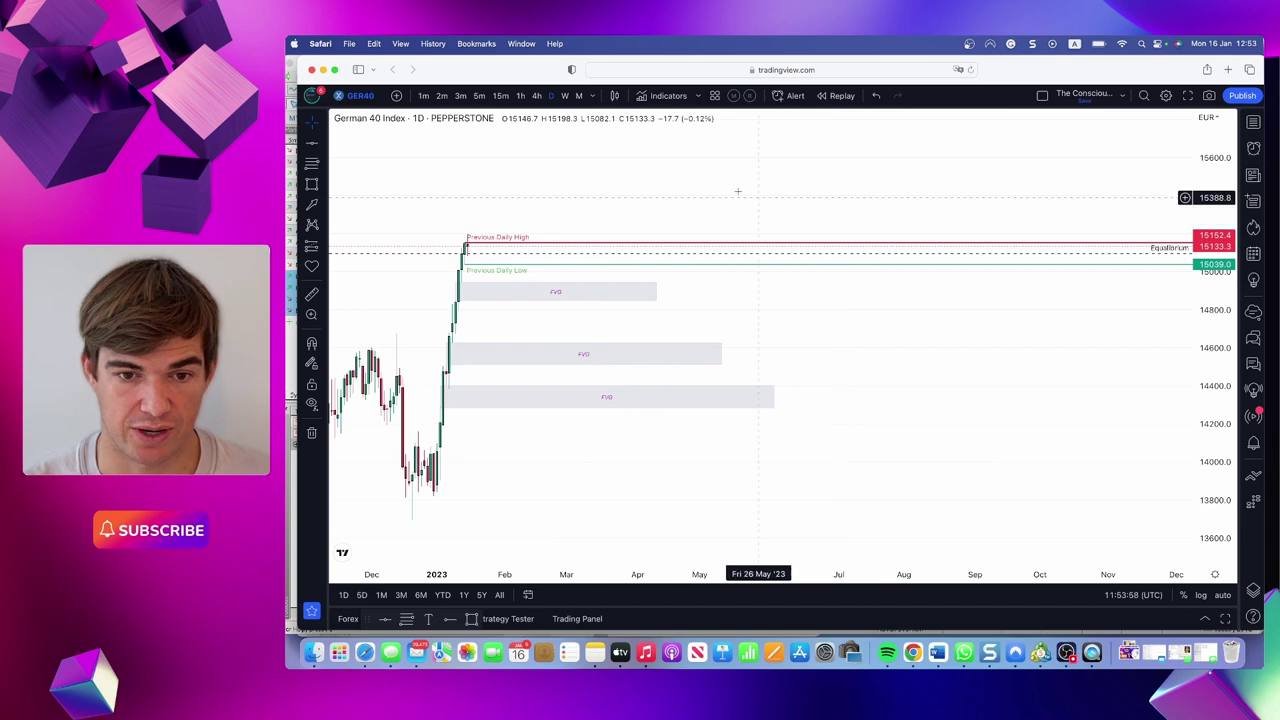
{"action": "scroll", "coordinate": [766, 195], "scroll_direction": "left", "scroll_amount": 3}
Switch the chart to the 15-minute timeframe and auto-fit the price scale to the recent candles.
{"action": "left_click", "coordinate": [502, 96]}
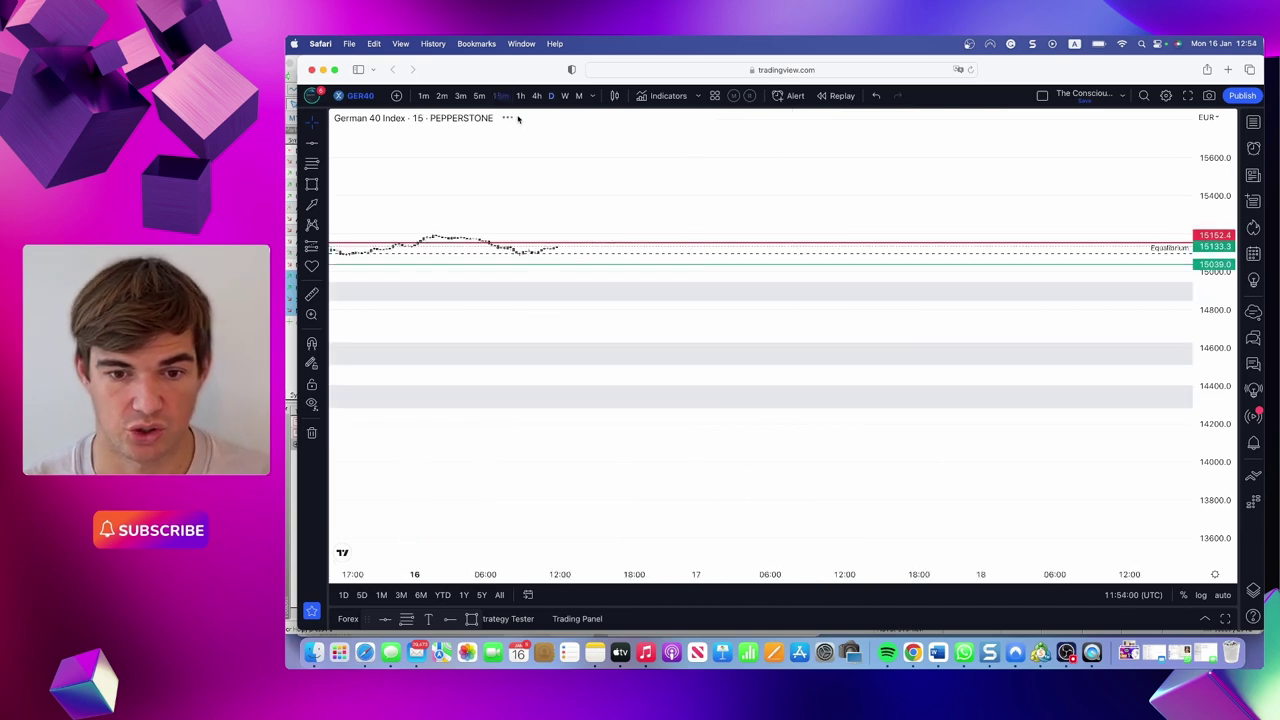
{"action": "double_click", "coordinate": [1215, 320]}
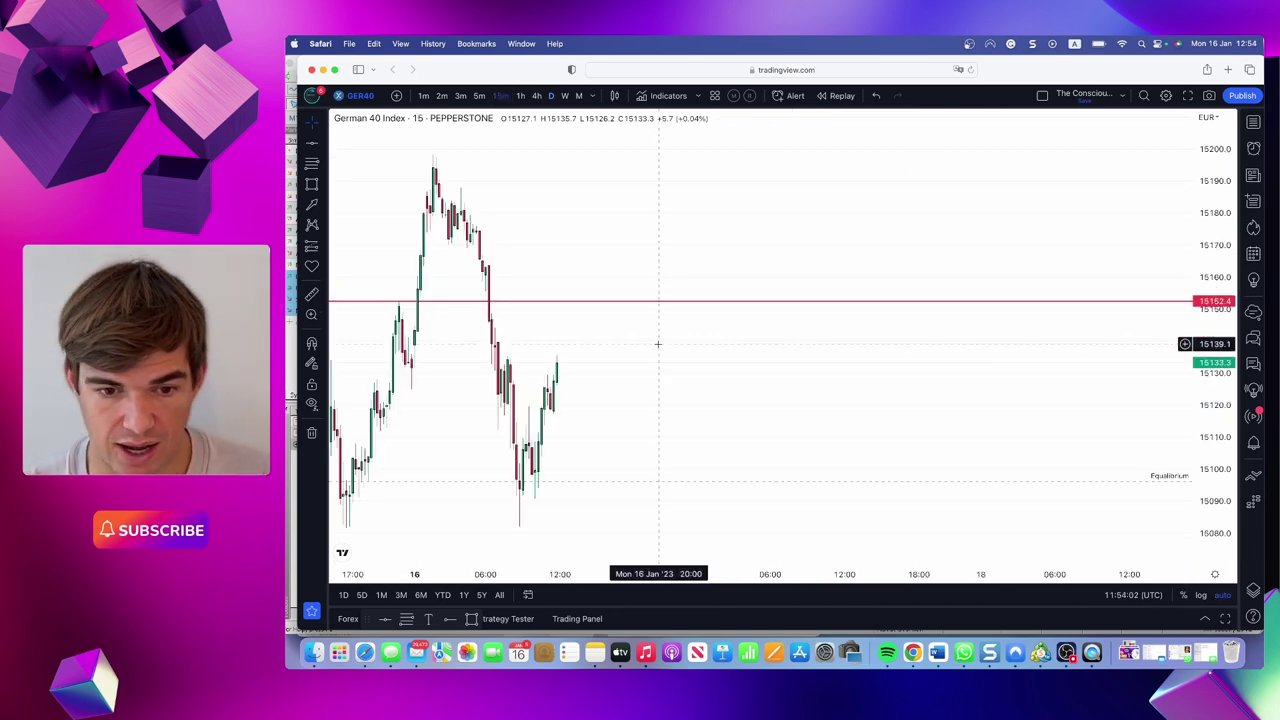
{"action": "scroll", "coordinate": [657, 343], "scroll_direction": "left", "scroll_amount": 5}
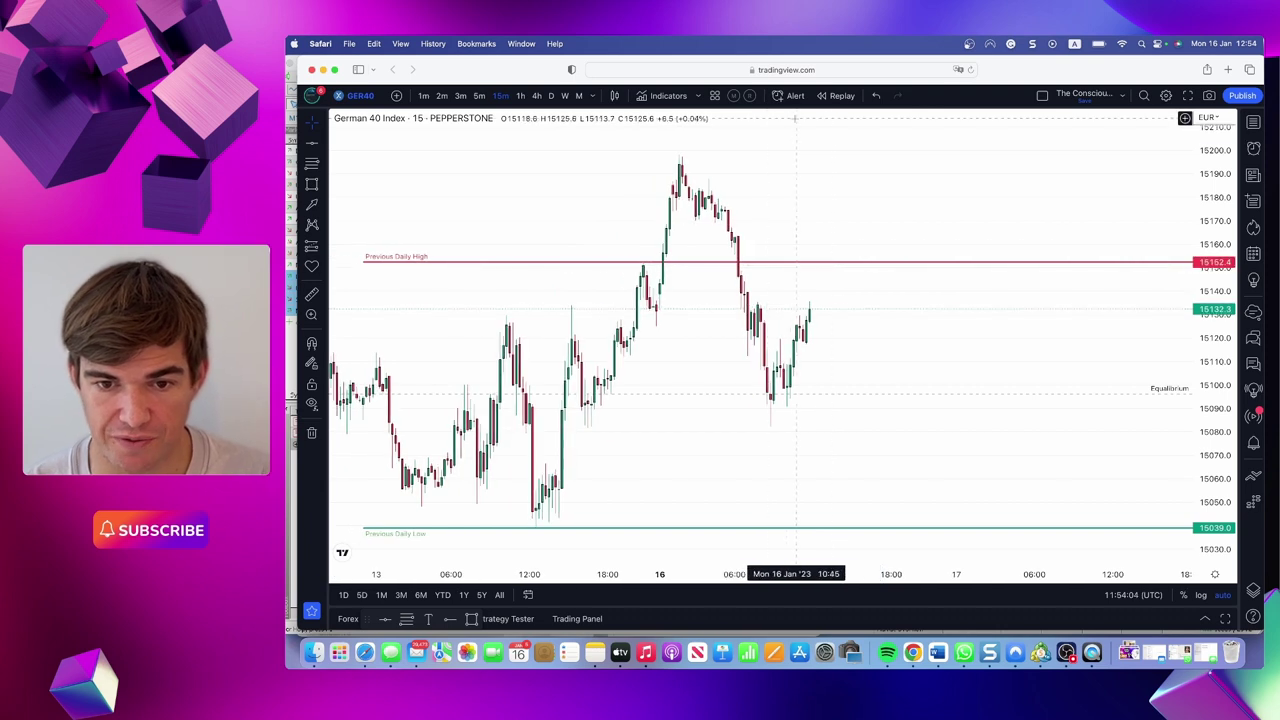
Start bar replay on the 15-minute chart from about 08:00 on 16 Jan '23, checking that the time zone is London.
{"action": "left_click", "coordinate": [842, 95]}
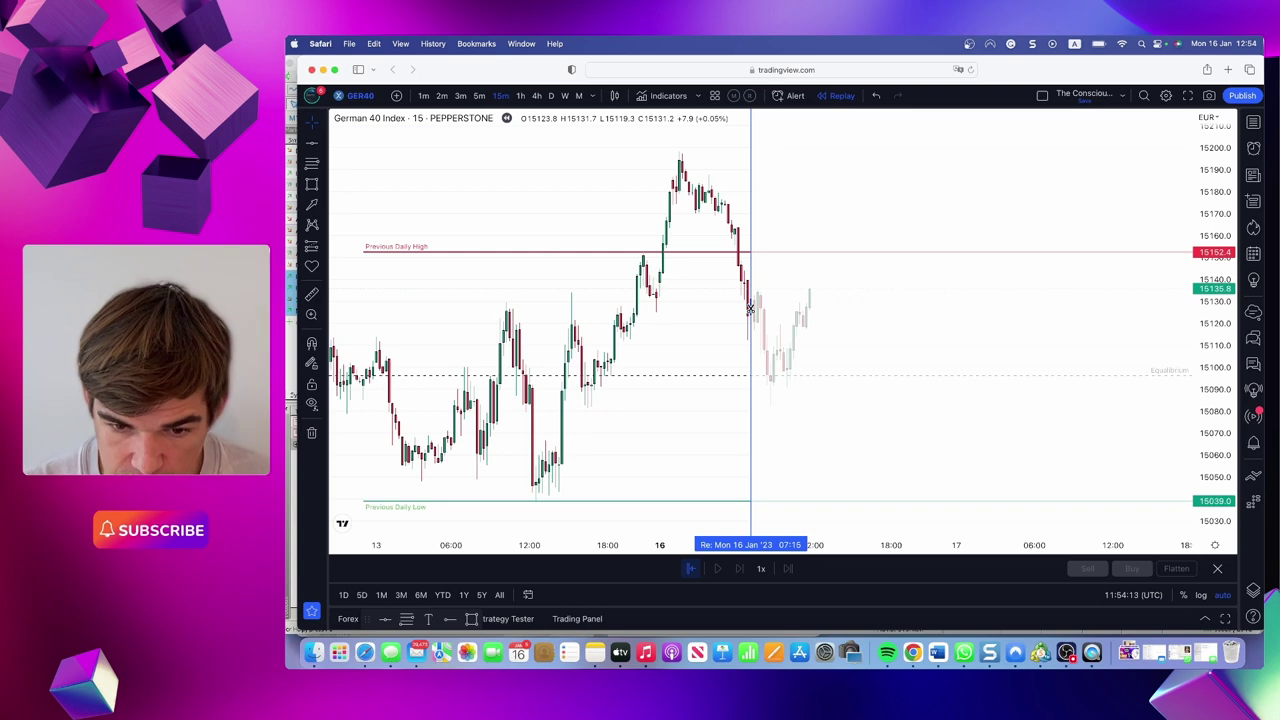
{"action": "left_click", "coordinate": [1140, 596]}
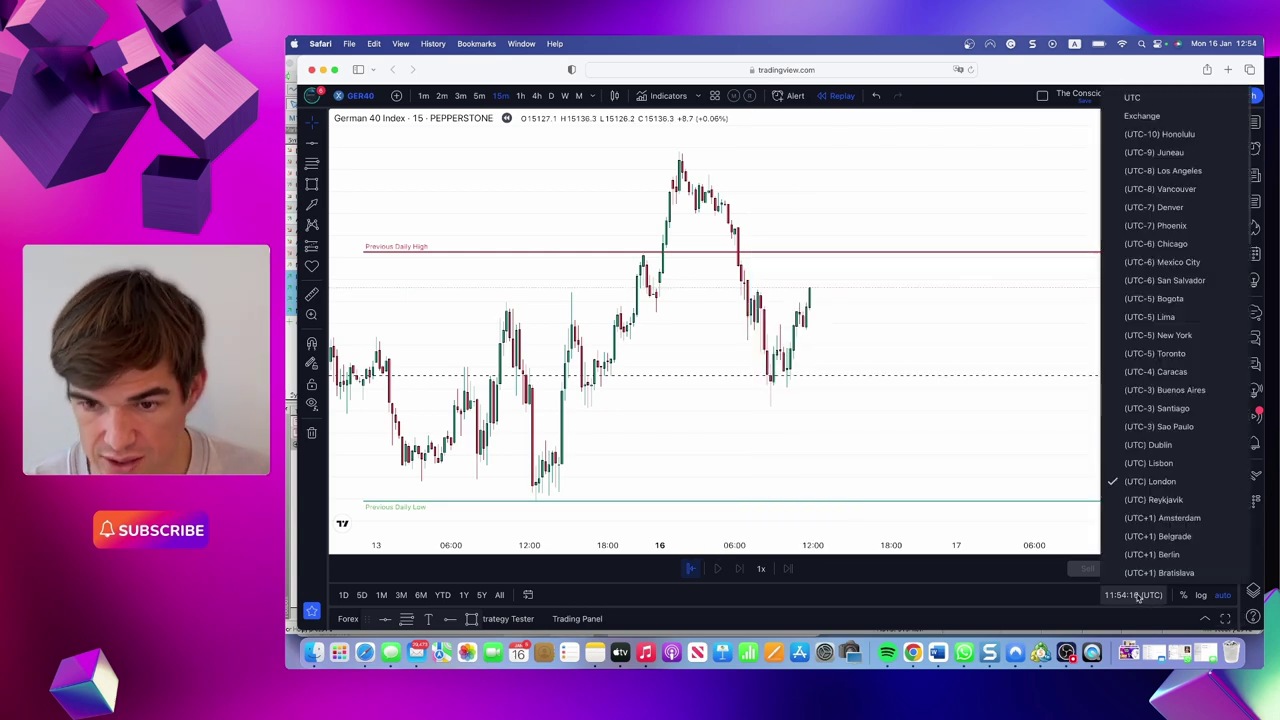
{"action": "left_click", "coordinate": [811, 237]}
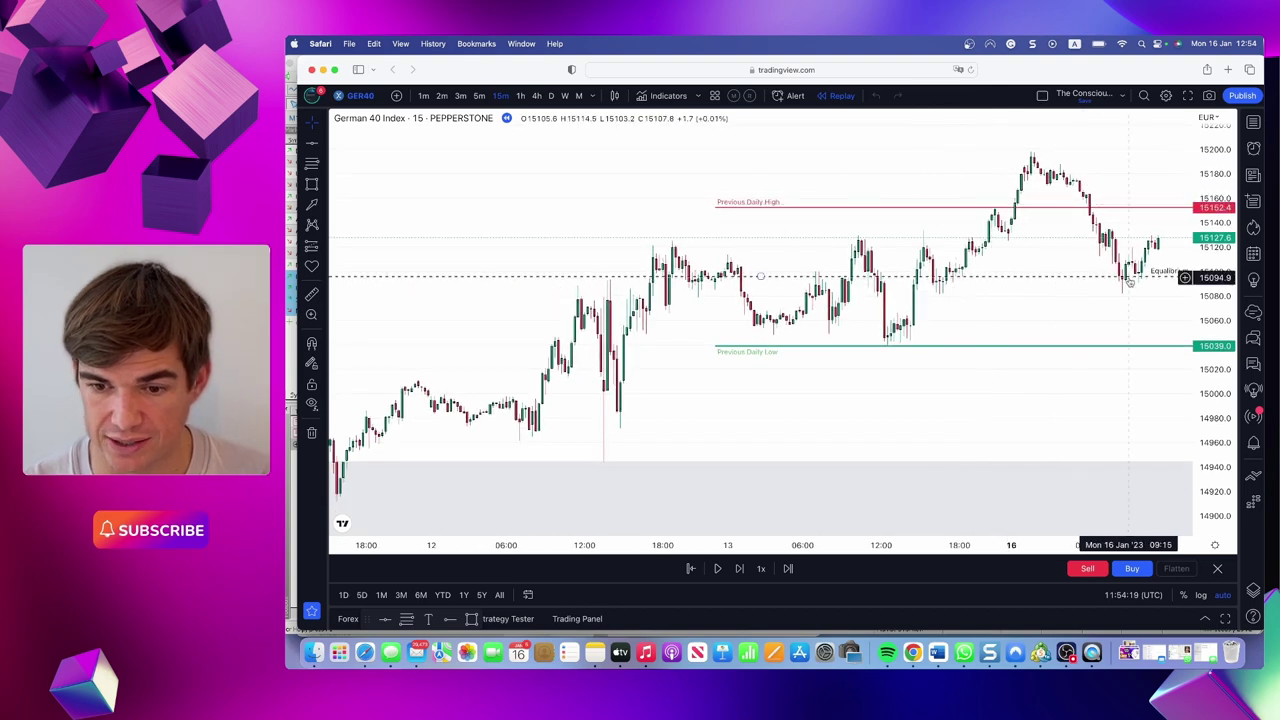
{"action": "left_click", "coordinate": [688, 568]}
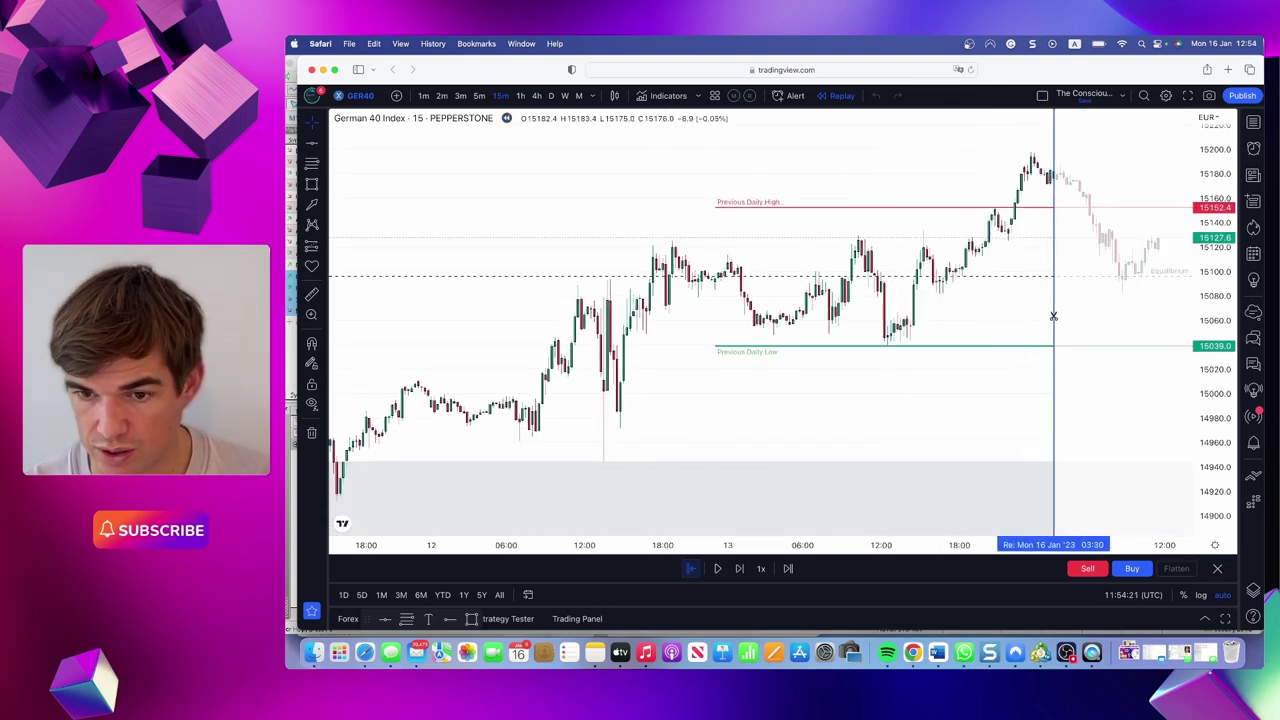
{"action": "left_click", "coordinate": [1112, 286]}
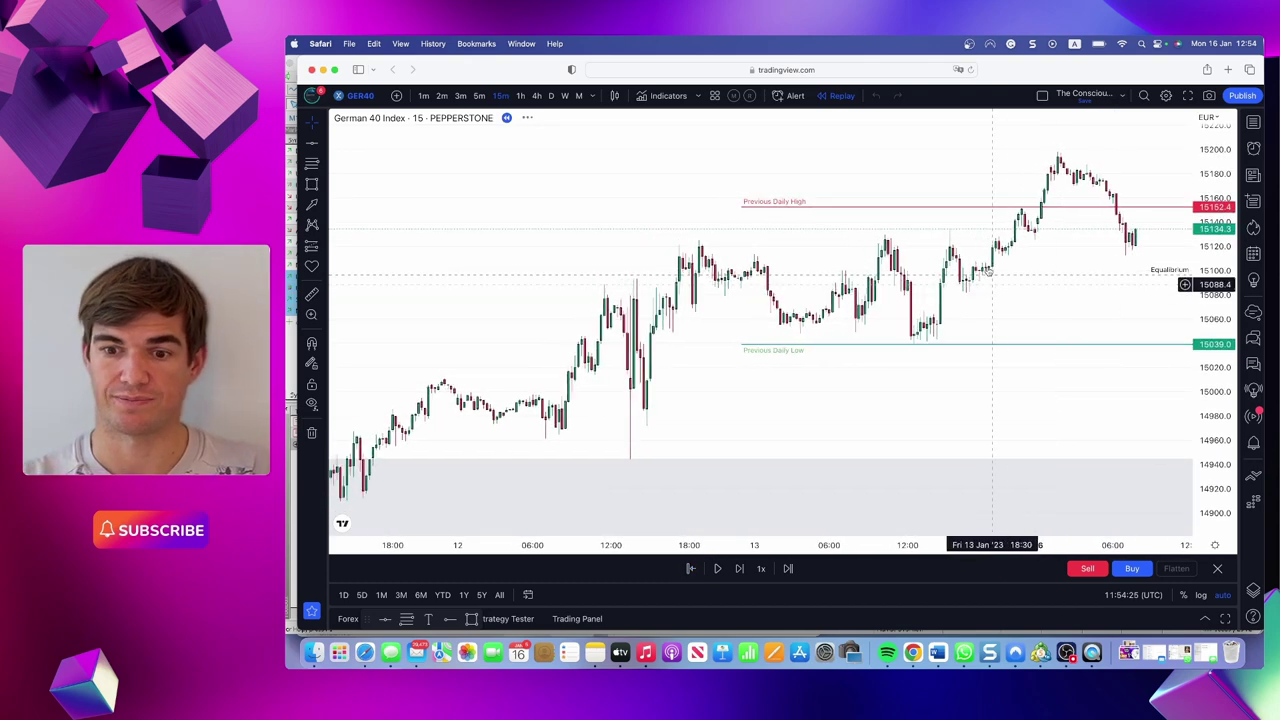
Add the FX Market Sessions indicator from the favourites to the replayed 15-minute chart.
{"action": "left_click_drag", "start_coordinate": [963, 168], "coordinate": [600, 206]}
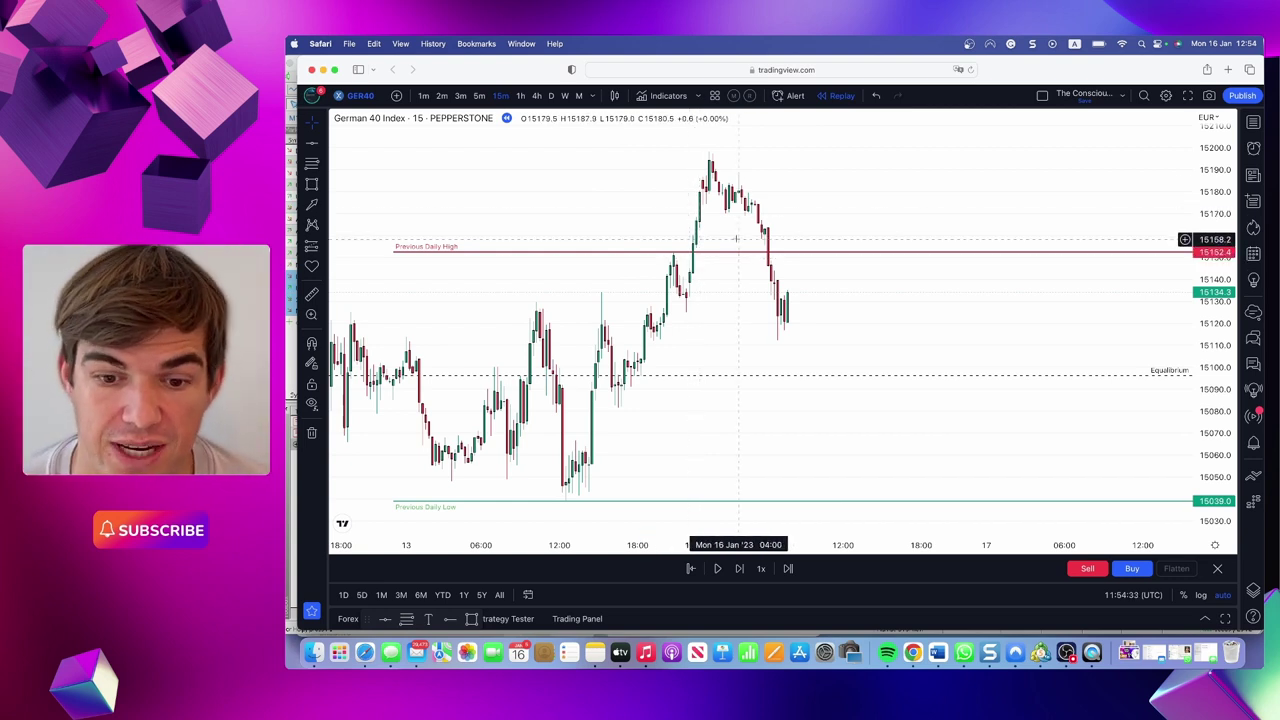
{"action": "scroll", "coordinate": [697, 210], "scroll_direction": "down", "scroll_amount": 1}
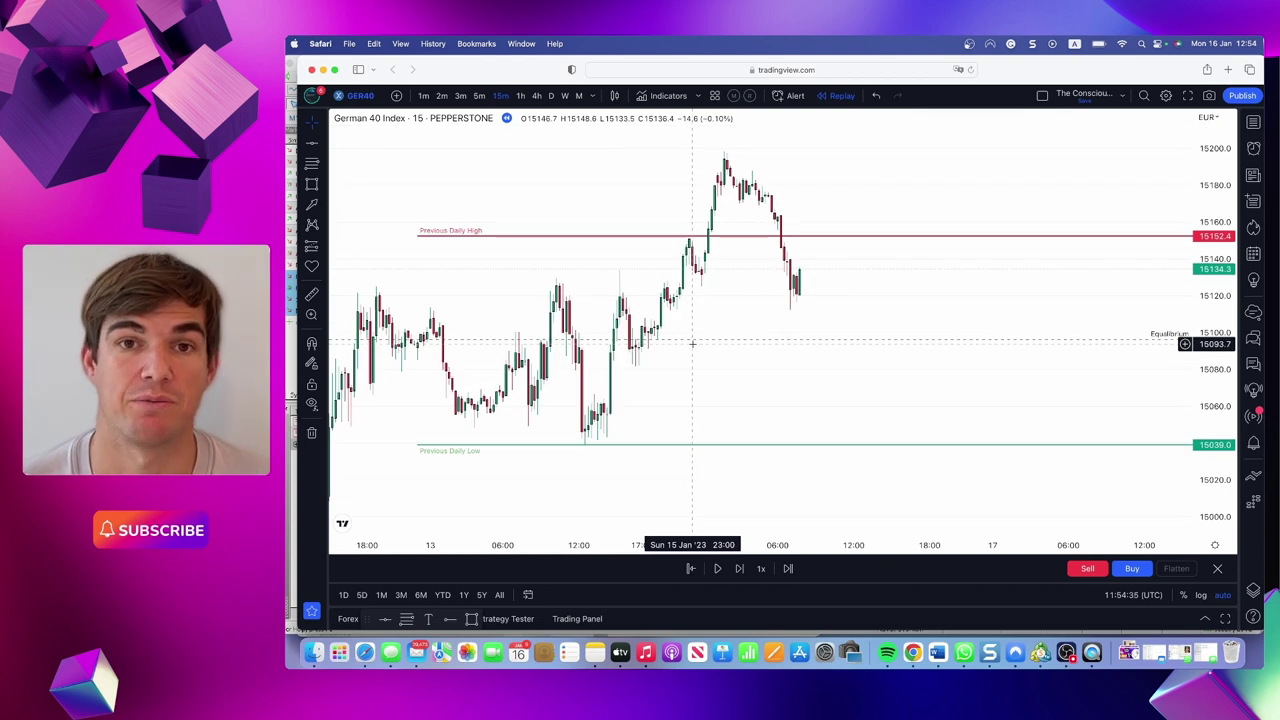
{"action": "left_click", "coordinate": [668, 96]}
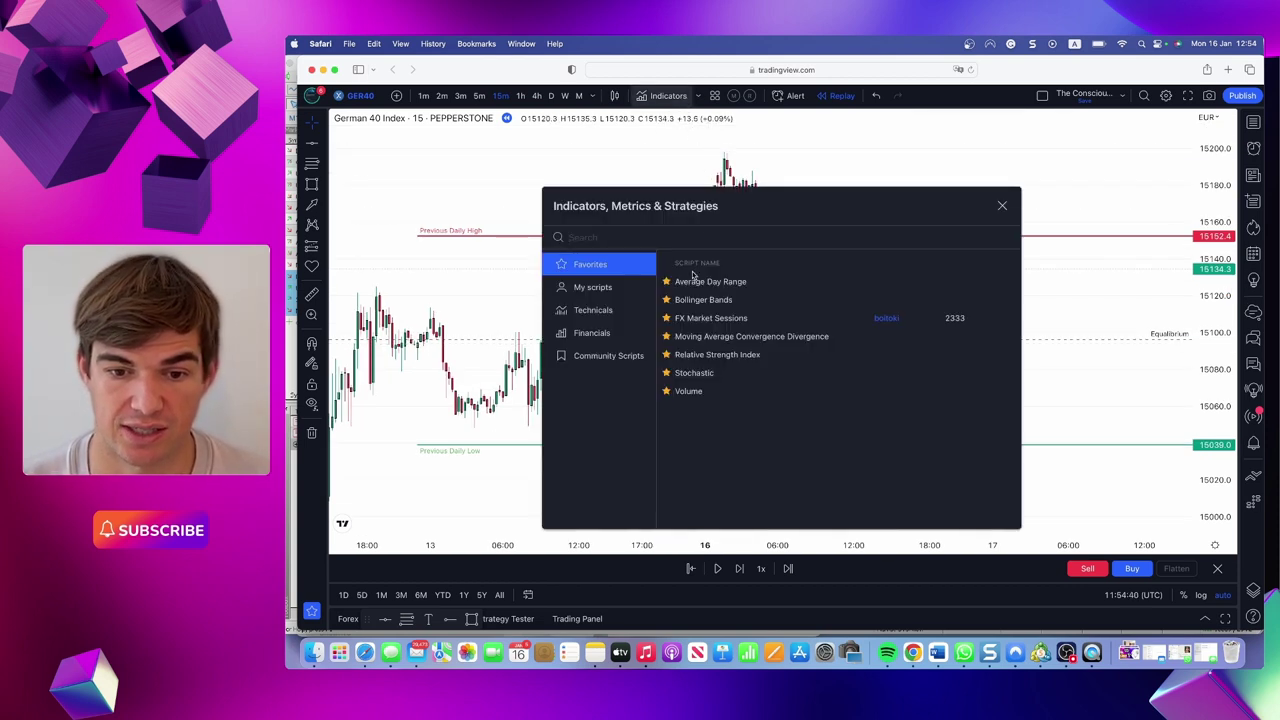
{"action": "left_click", "coordinate": [711, 318]}
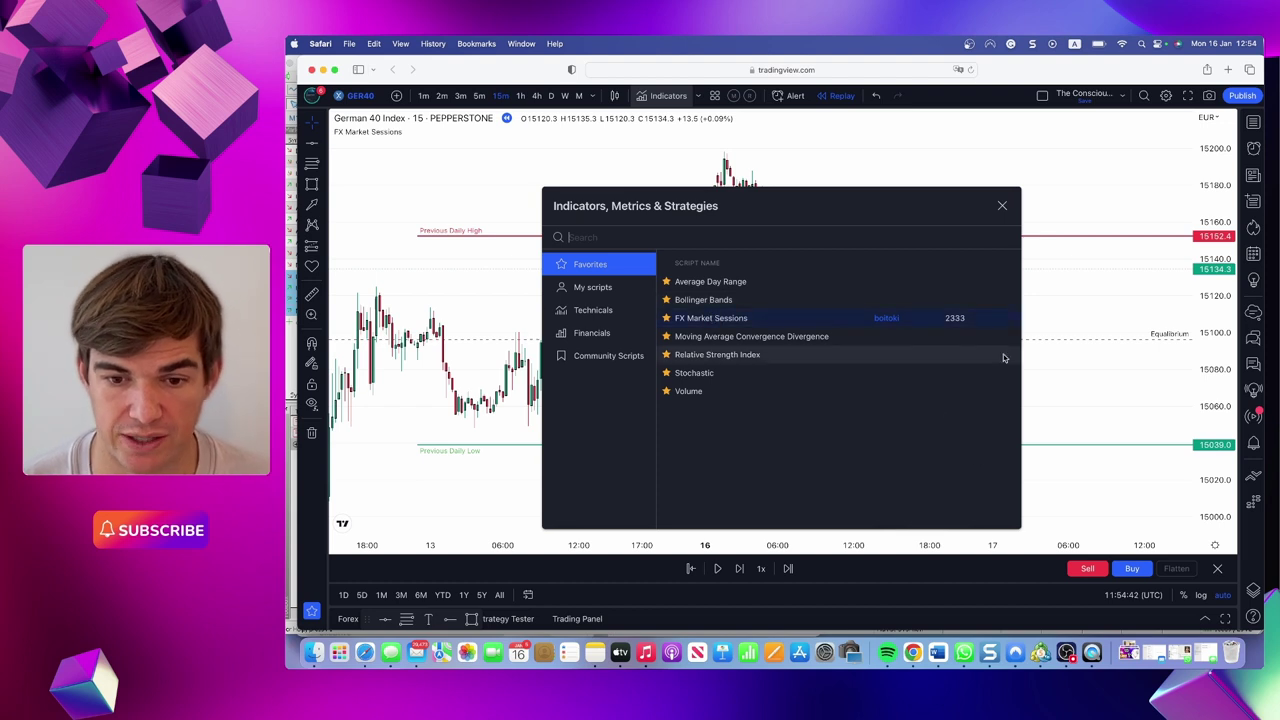
Close the indicator list and examine the London and New York session boxes against the daily levels on the 15-minute chart.
{"action": "left_click", "coordinate": [1003, 207]}
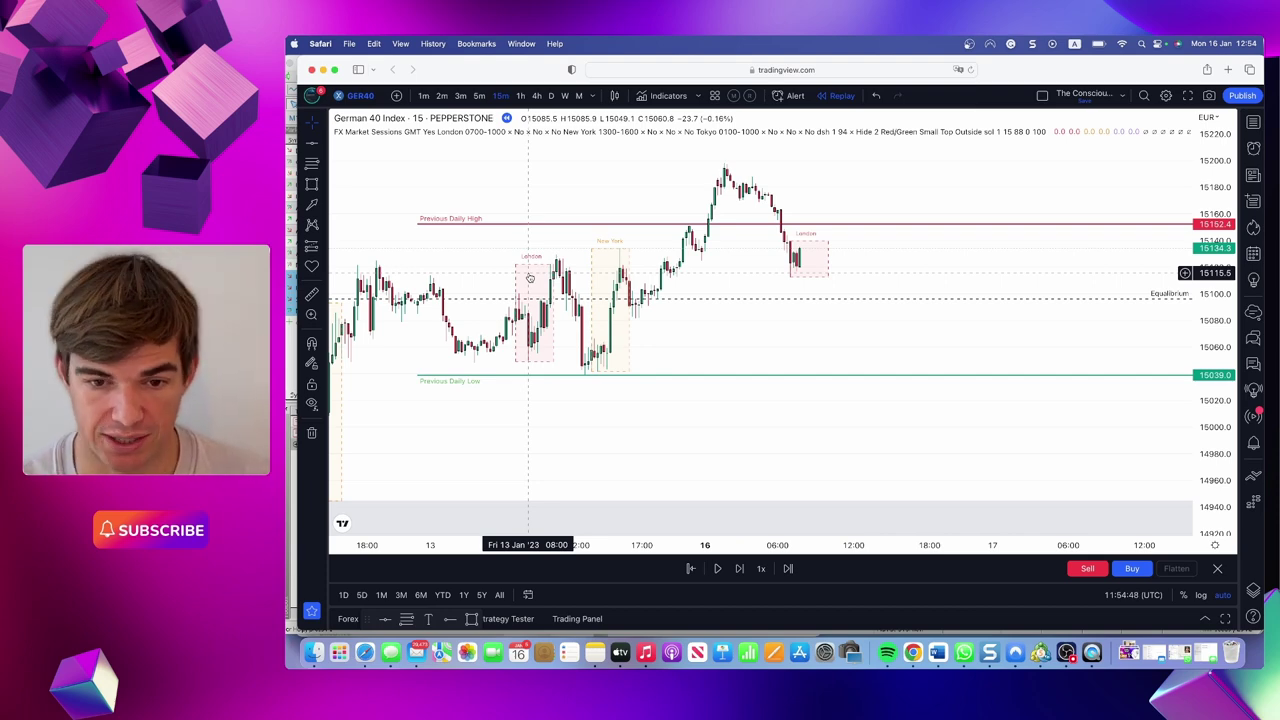
{"action": "left_click_drag", "start_coordinate": [740, 334], "coordinate": [666, 334]}
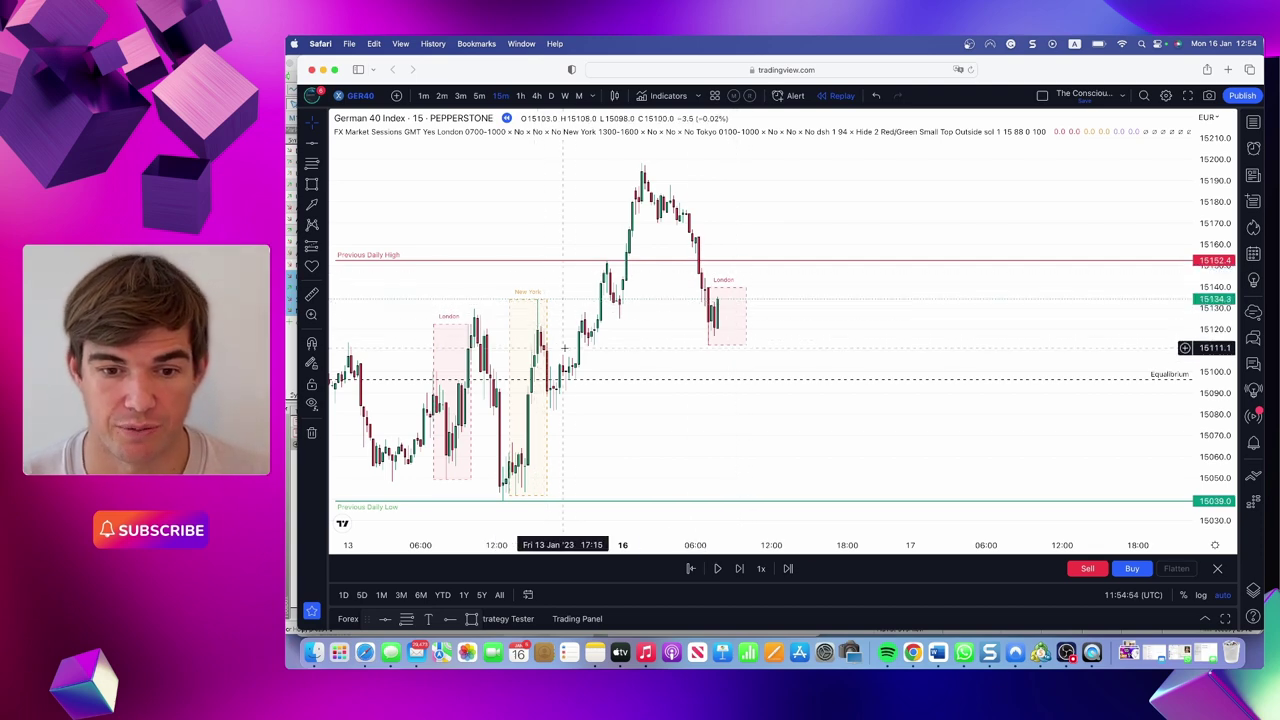
{"action": "scroll", "coordinate": [633, 188], "scroll_direction": "left", "scroll_amount": 3}
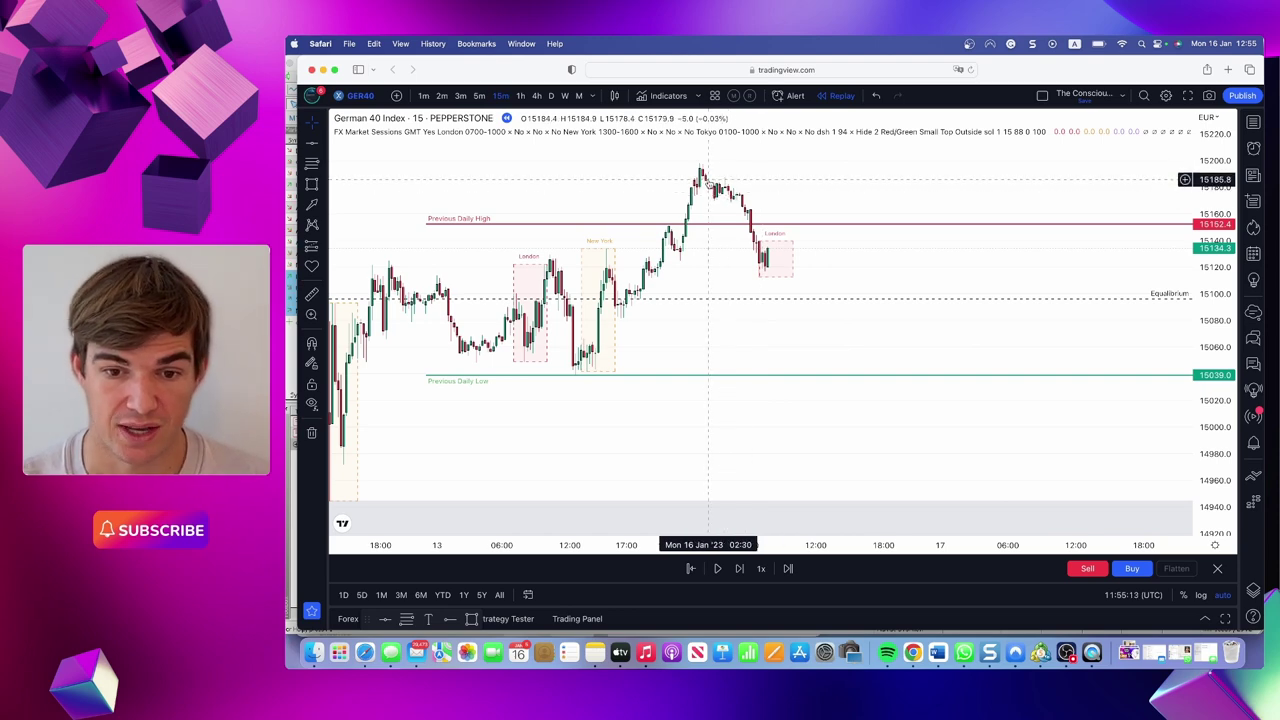
{"action": "scroll", "coordinate": [707, 180], "scroll_direction": "up", "scroll_amount": 3}
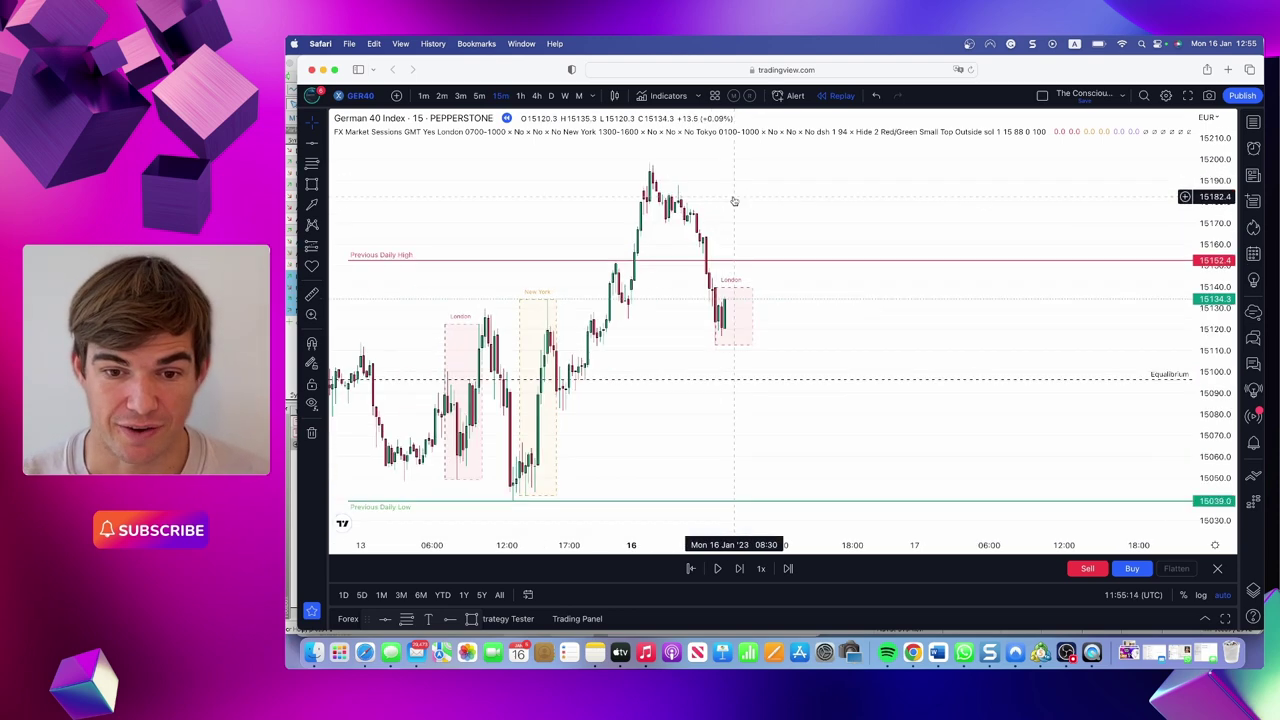
Switch the chart to the 2-minute timeframe and examine the price action leading into the 16 Jan London session.
{"action": "left_click", "coordinate": [441, 95]}
{"action": "scroll", "coordinate": [691, 260], "scroll_direction": "down", "scroll_amount": 3}
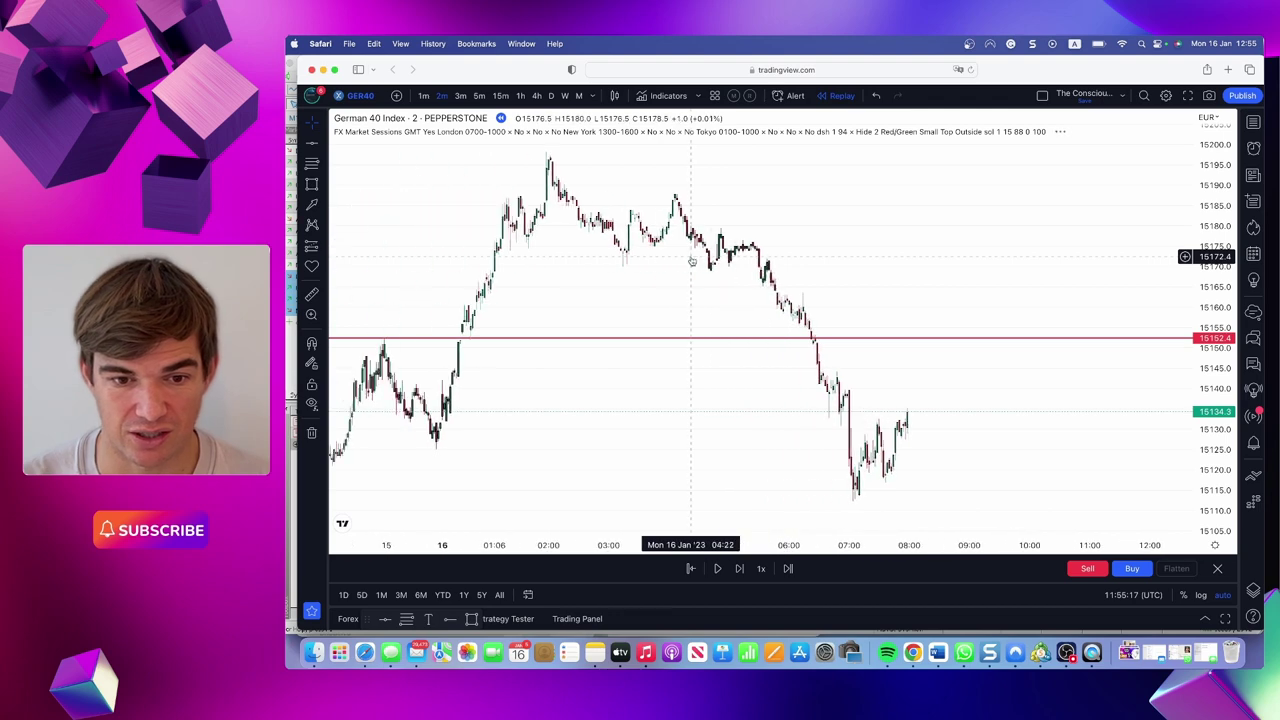
{"action": "scroll", "coordinate": [691, 260], "scroll_direction": "up", "scroll_amount": 3}
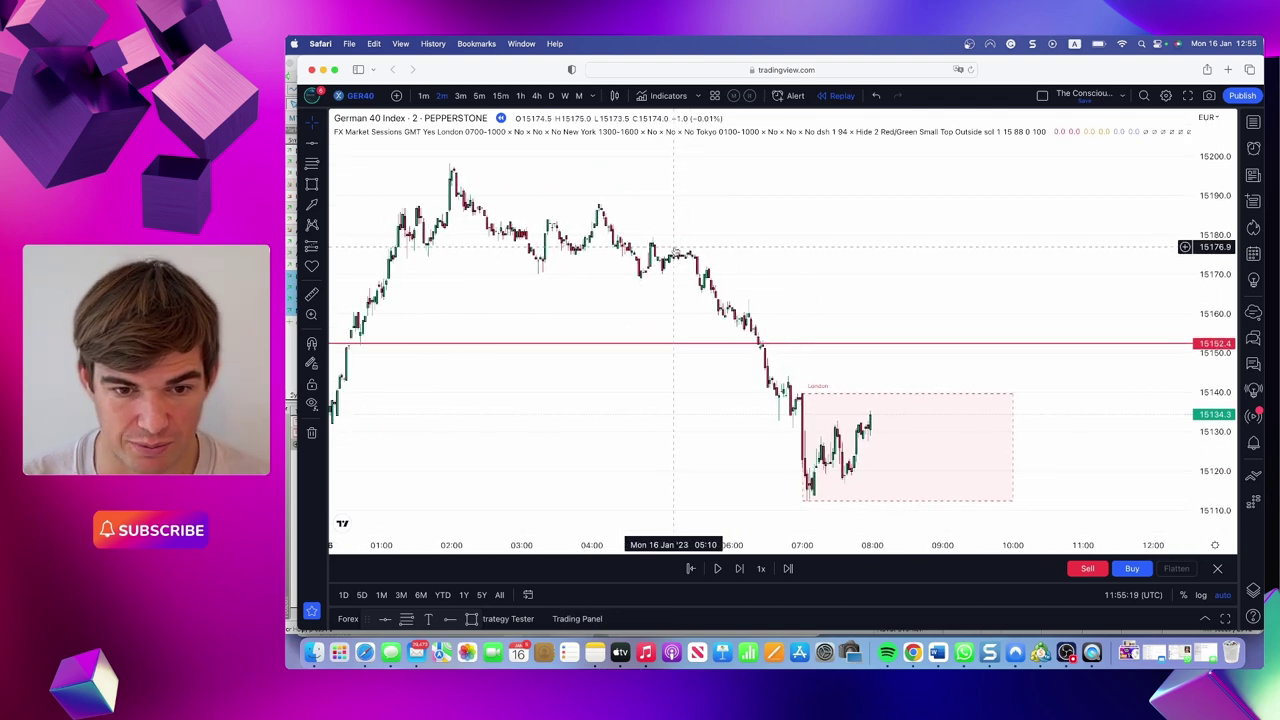
{"action": "scroll", "coordinate": [675, 250], "scroll_direction": "up", "scroll_amount": 1}
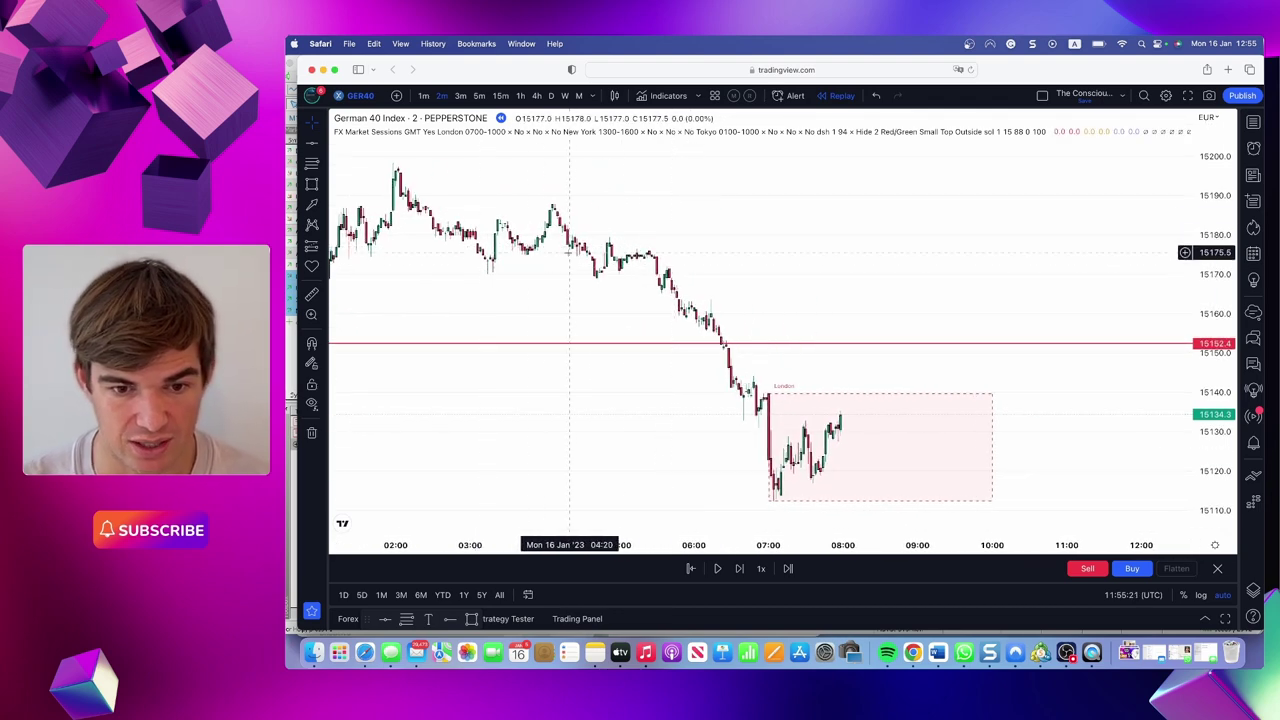
{"action": "scroll", "coordinate": [770, 265], "scroll_direction": "down", "scroll_amount": 2}
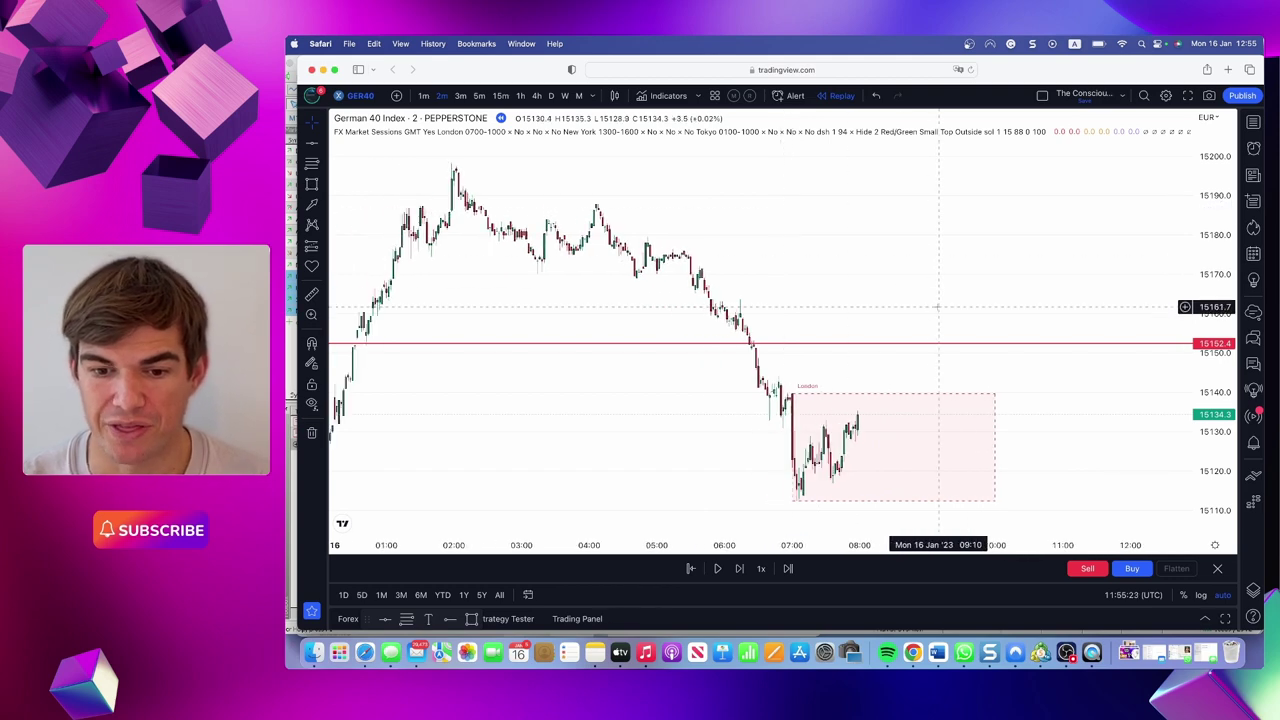
{"action": "scroll", "coordinate": [937, 307], "scroll_direction": "down", "scroll_amount": 2}
{"action": "scroll", "coordinate": [937, 307], "scroll_direction": "down", "scroll_amount": 2}
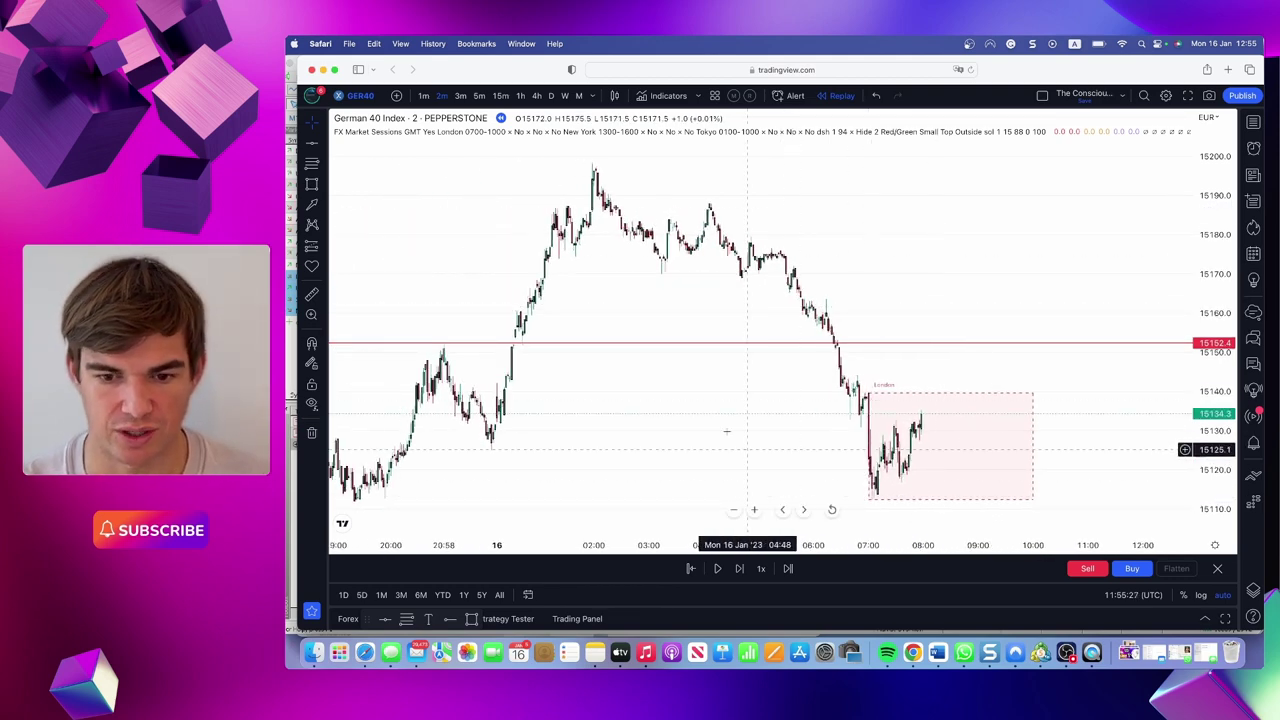
{"action": "scroll", "coordinate": [718, 416], "scroll_direction": "up", "scroll_amount": 3}
{"action": "scroll", "coordinate": [718, 416], "scroll_direction": "up", "scroll_amount": 1}
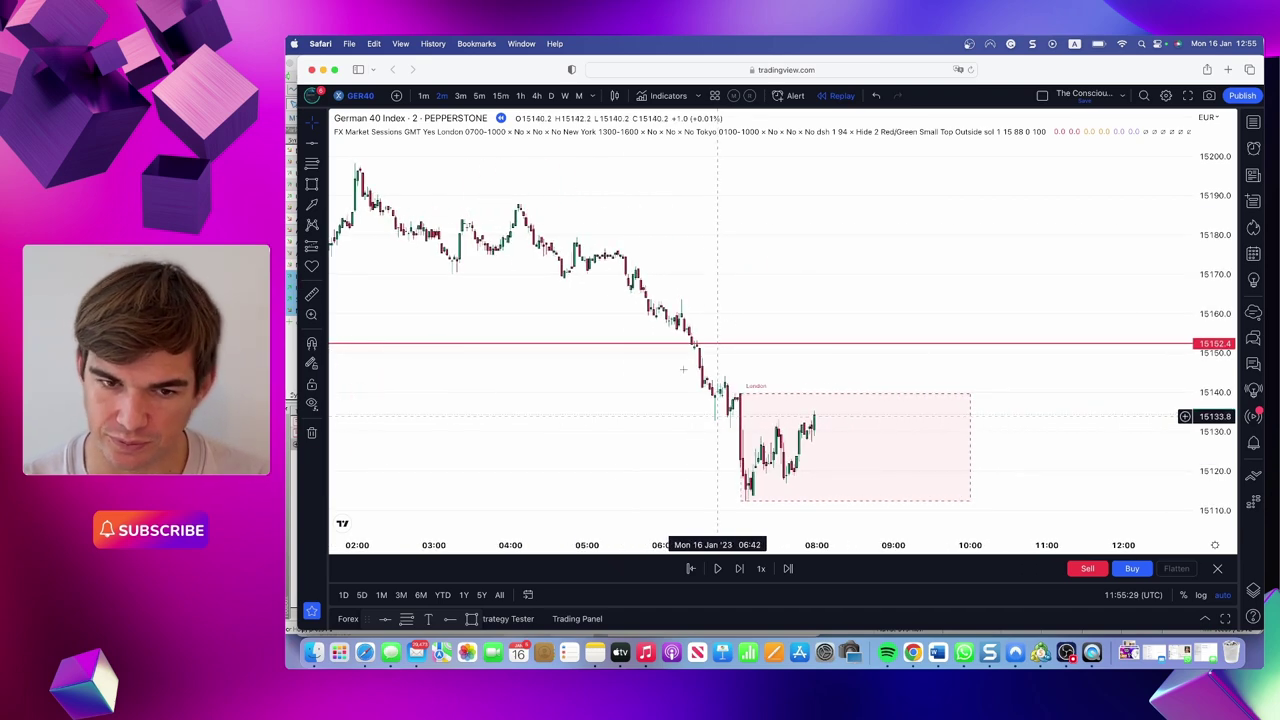
Switch the replayed chart to the 5-minute timeframe and frame the London session candles.
{"action": "left_click", "coordinate": [479, 95]}
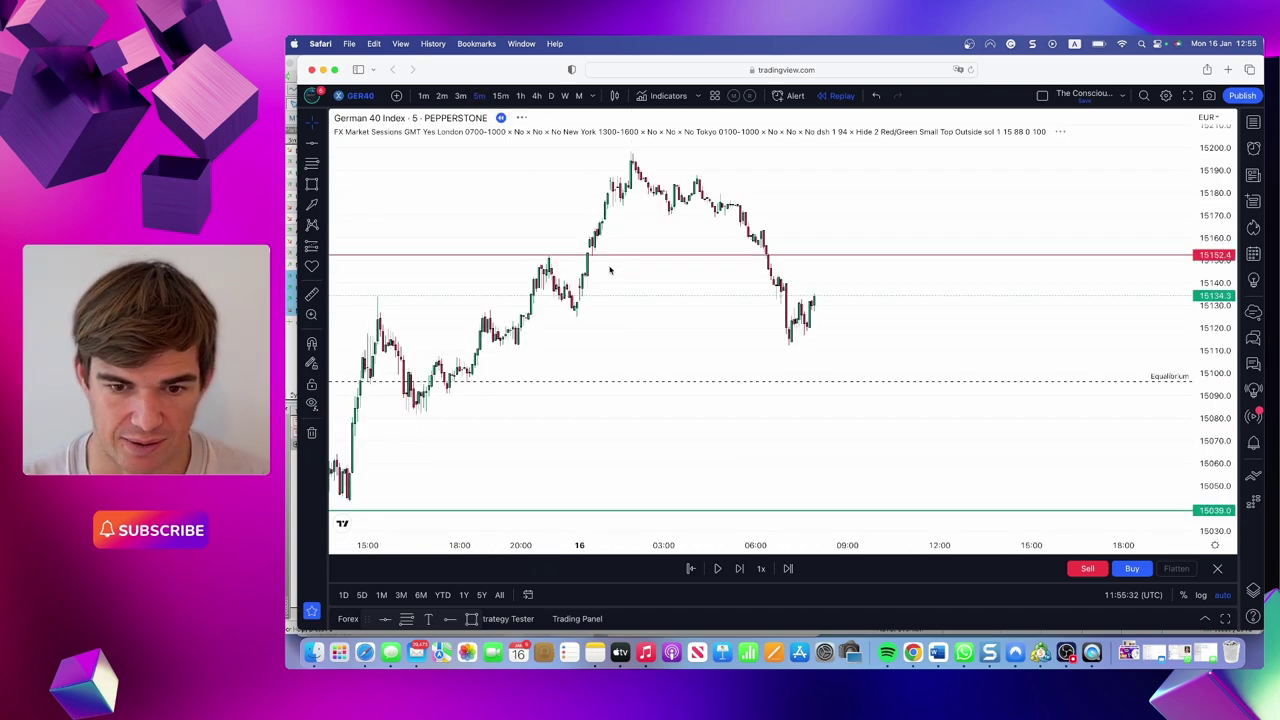
{"action": "scroll", "coordinate": [801, 318], "scroll_direction": "down", "scroll_amount": 3}
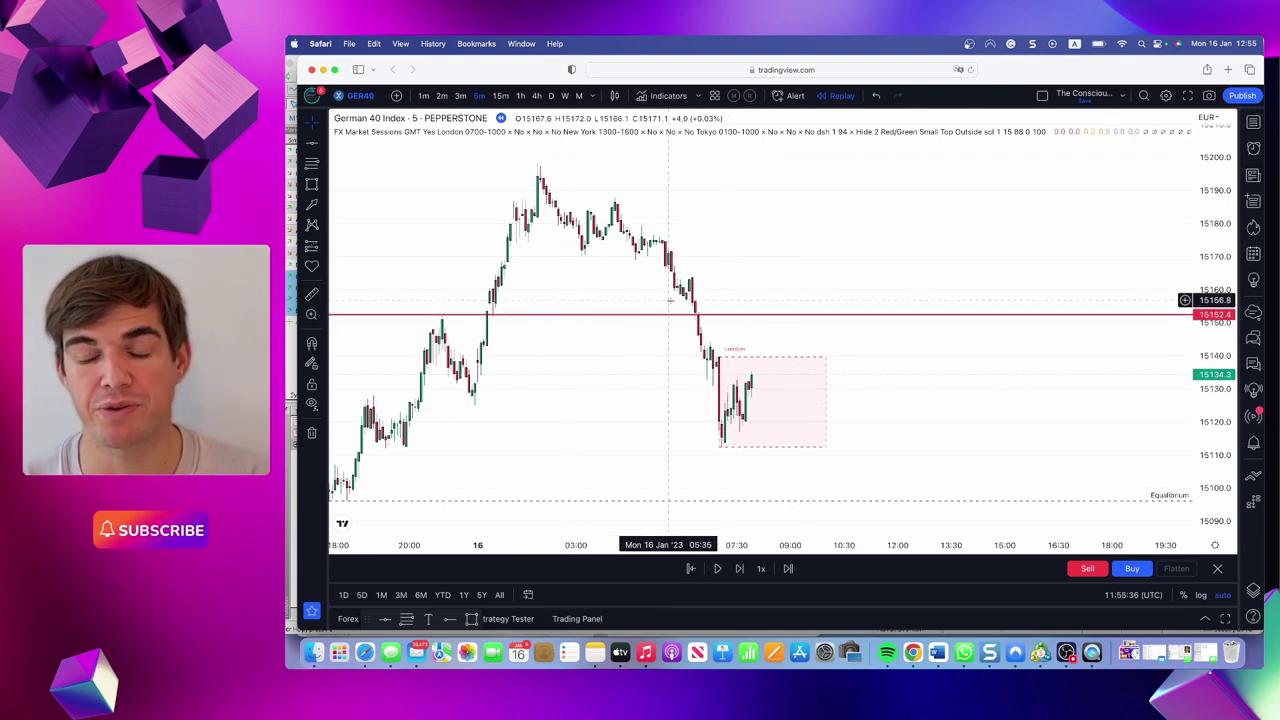
{"action": "scroll", "coordinate": [867, 417], "scroll_direction": "left", "scroll_amount": 3}
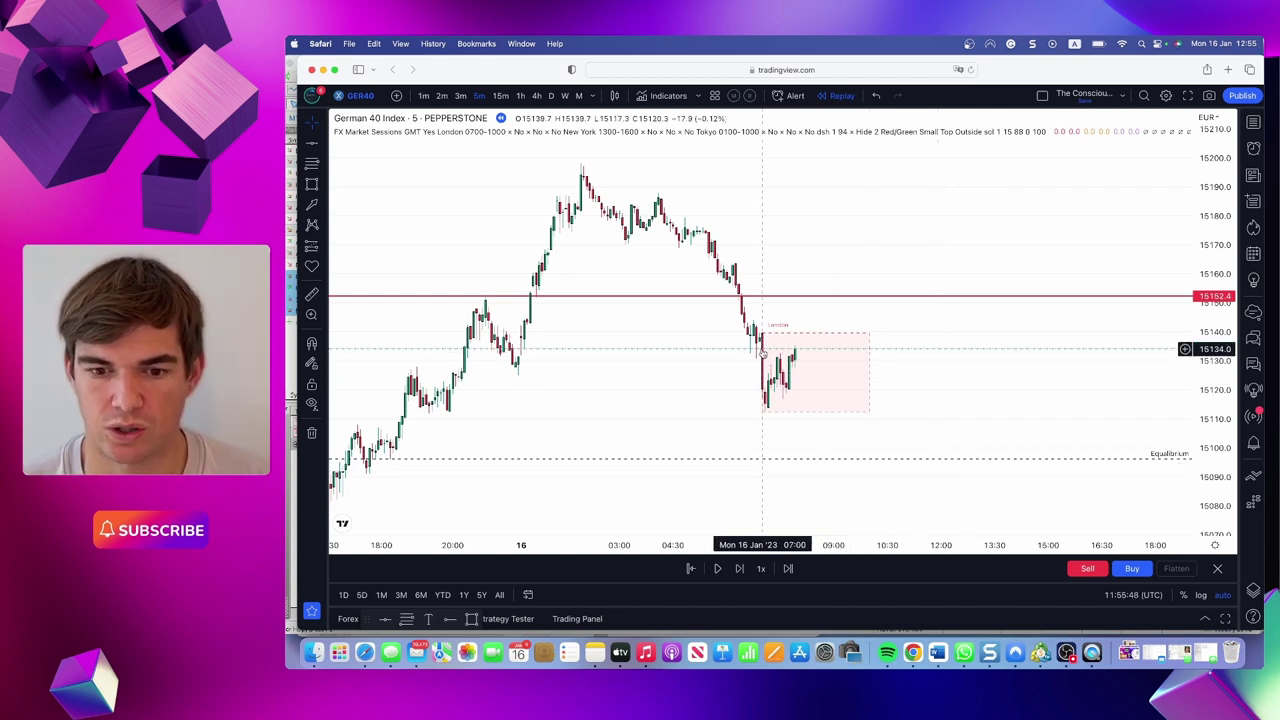
Keep replay mode active and move the replay start back to about 07:00 on 16 Jan '23, the London open.
{"action": "left_click", "coordinate": [842, 95]}
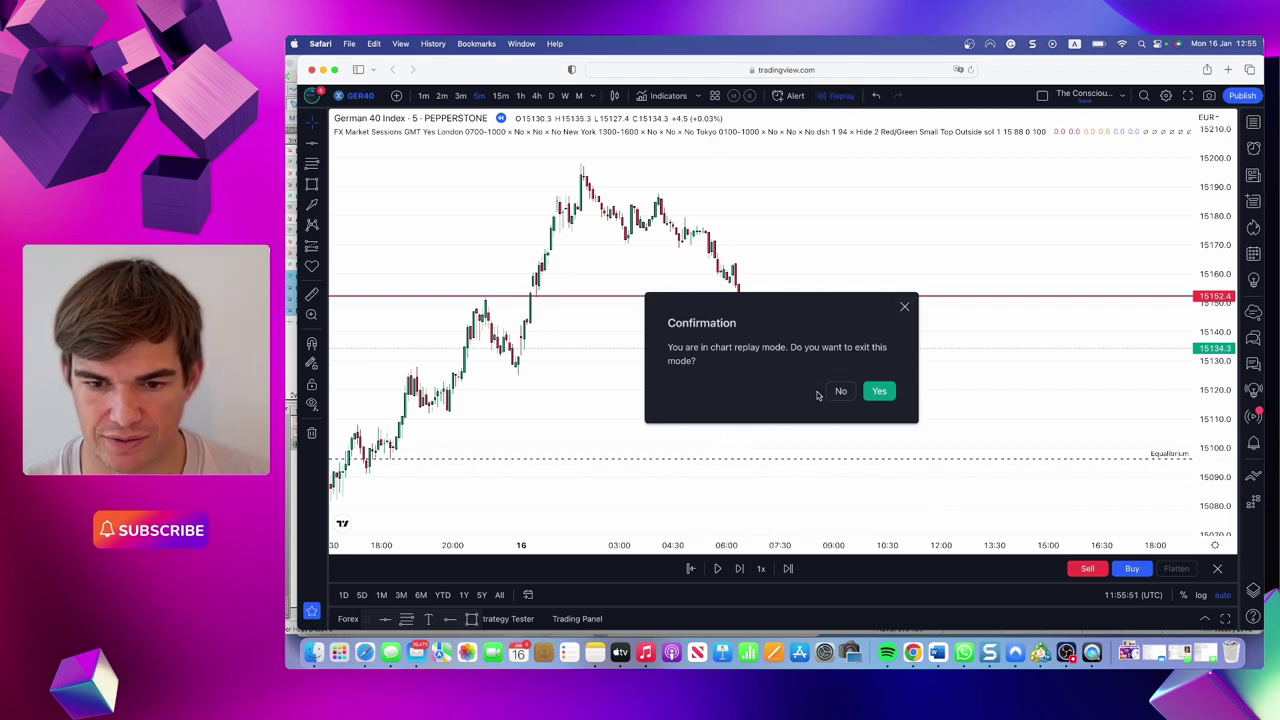
{"action": "left_click", "coordinate": [903, 303]}
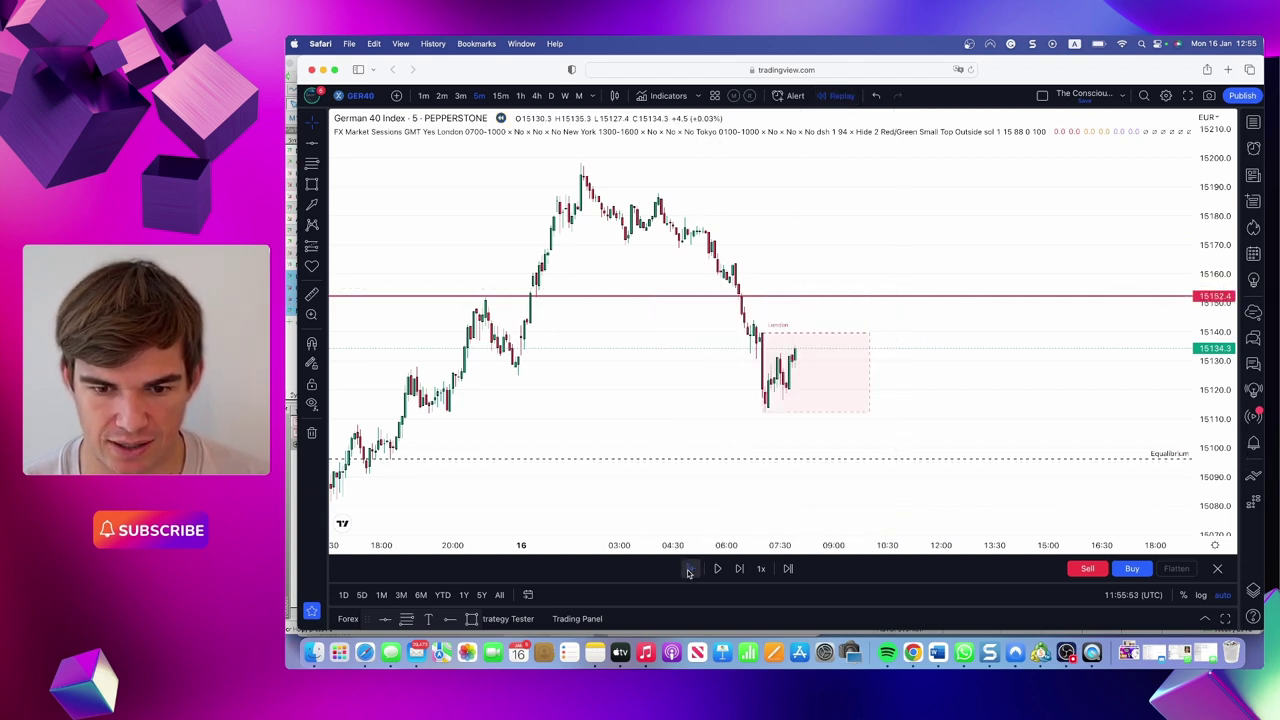
{"action": "left_click", "coordinate": [688, 570]}
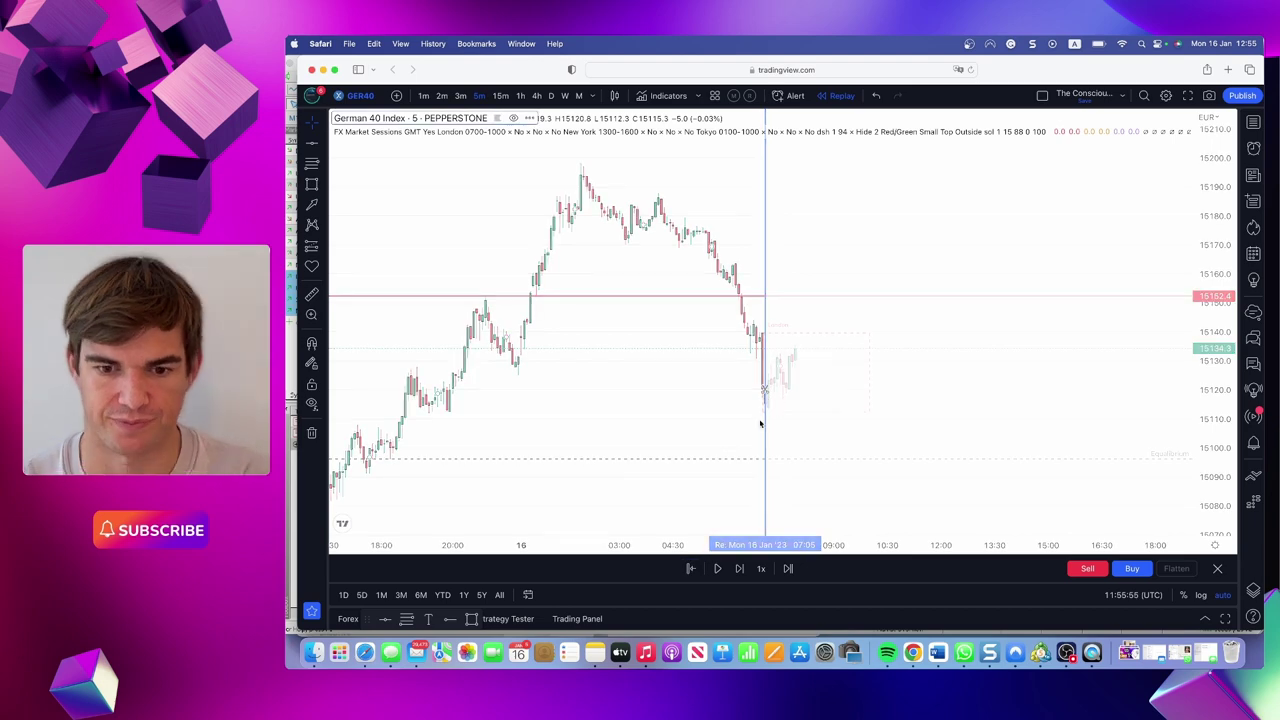
{"action": "left_click", "coordinate": [760, 424]}
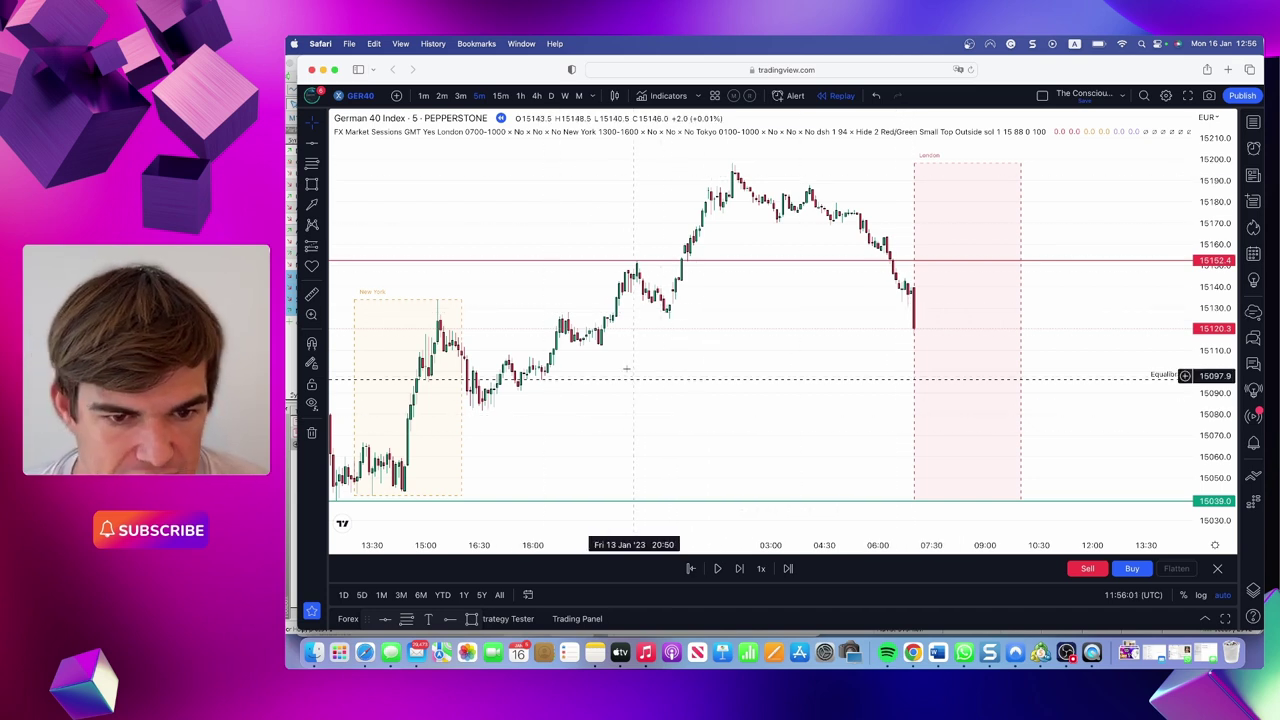
Advance the 5-minute replay candle by candle to 07:10.
{"action": "left_click", "coordinate": [738, 570]}
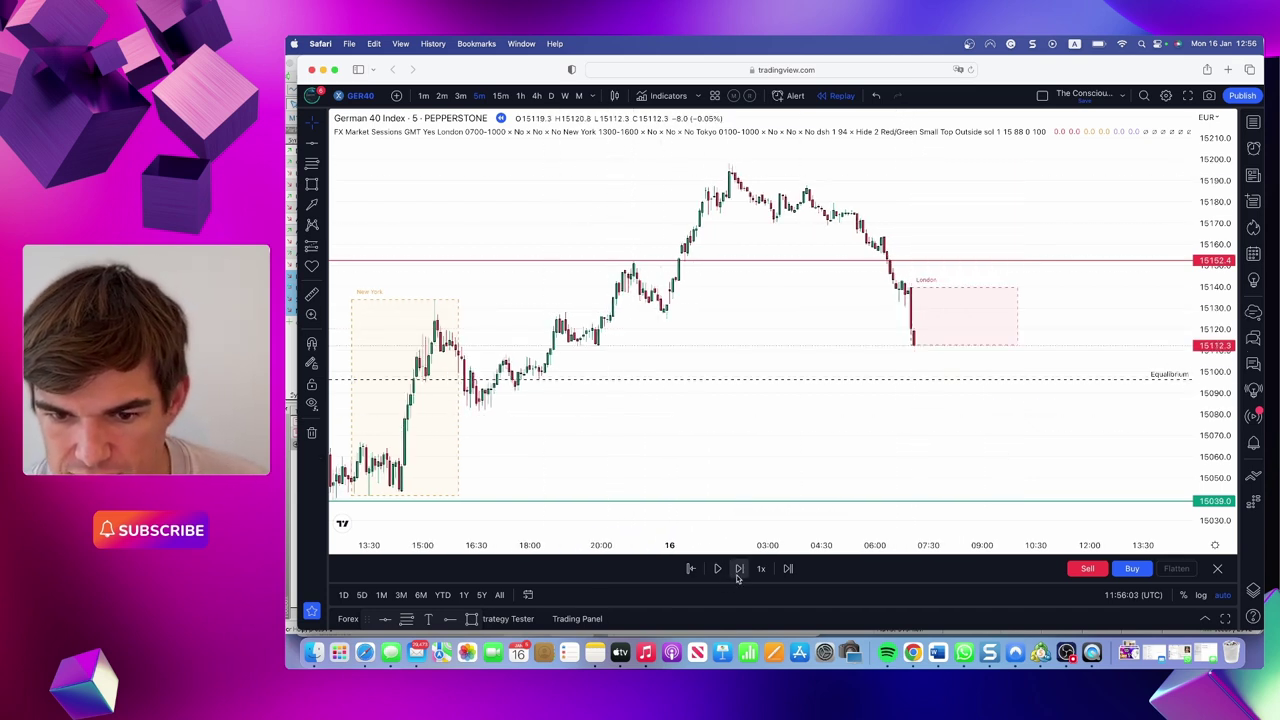
{"action": "left_click", "coordinate": [738, 570]}
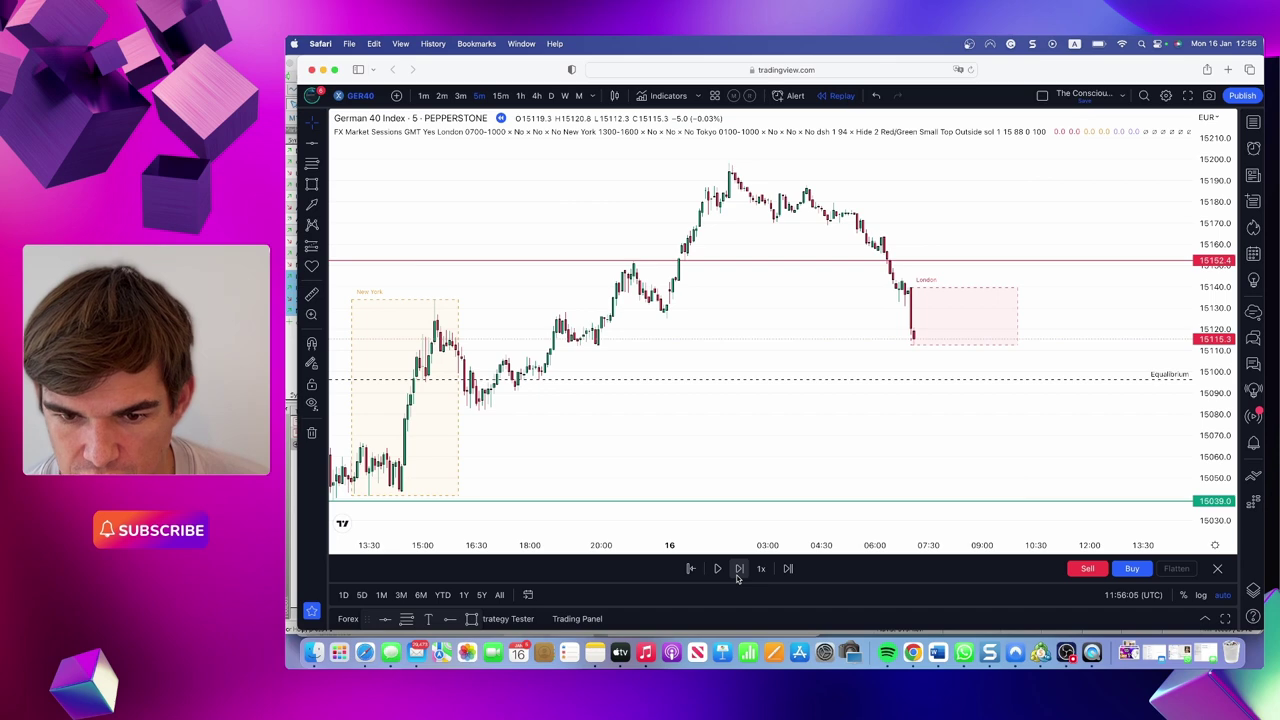
{"action": "left_click", "coordinate": [738, 570]}
{"action": "key", "text": "shift+Right"}
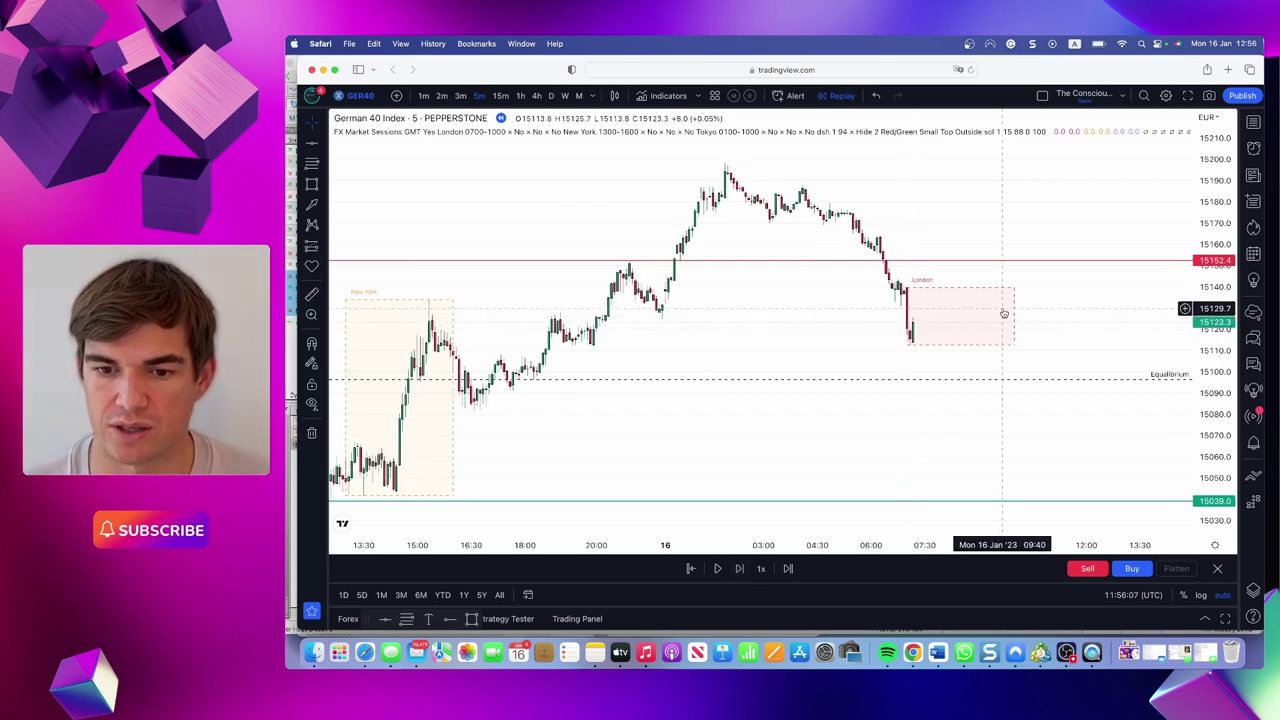
Draw a rectangle over the 07:00 candle's gap from about 15136.7 to 15120.6, extending to 11:50, and apply the FVG template.
{"action": "scroll", "coordinate": [1004, 314], "scroll_direction": "up", "scroll_amount": 5}
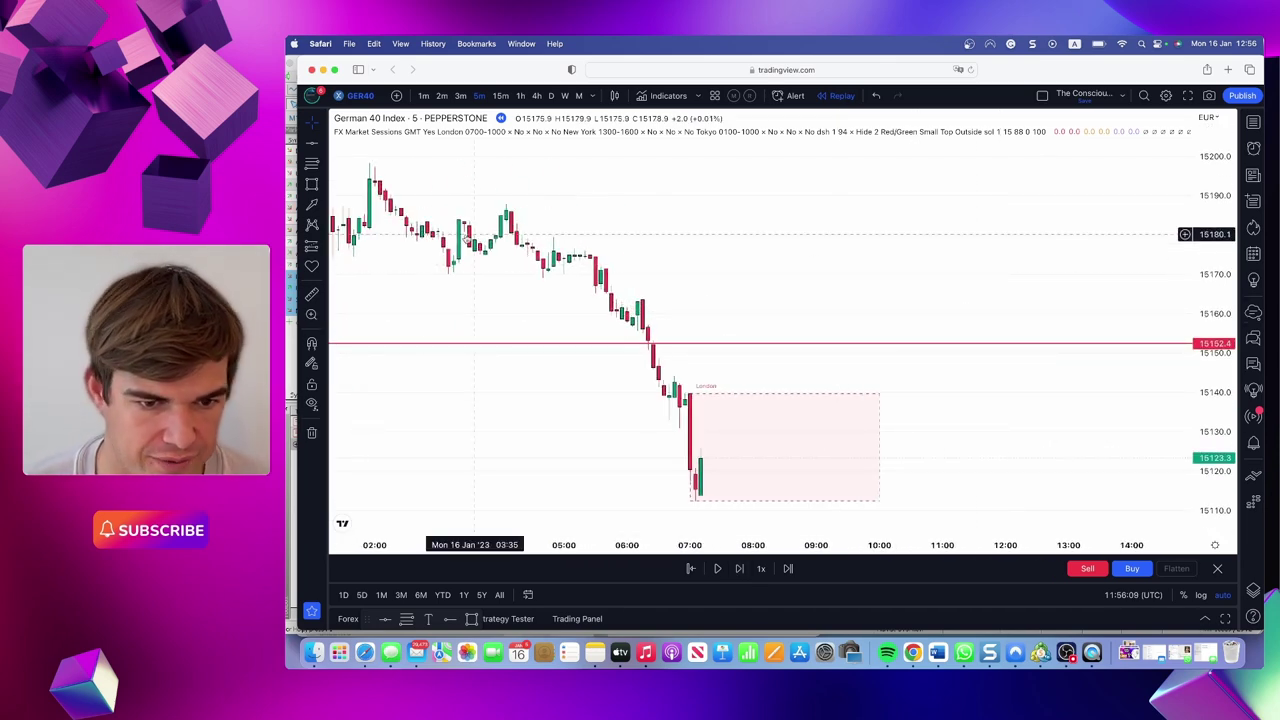
{"action": "left_click", "coordinate": [311, 185]}
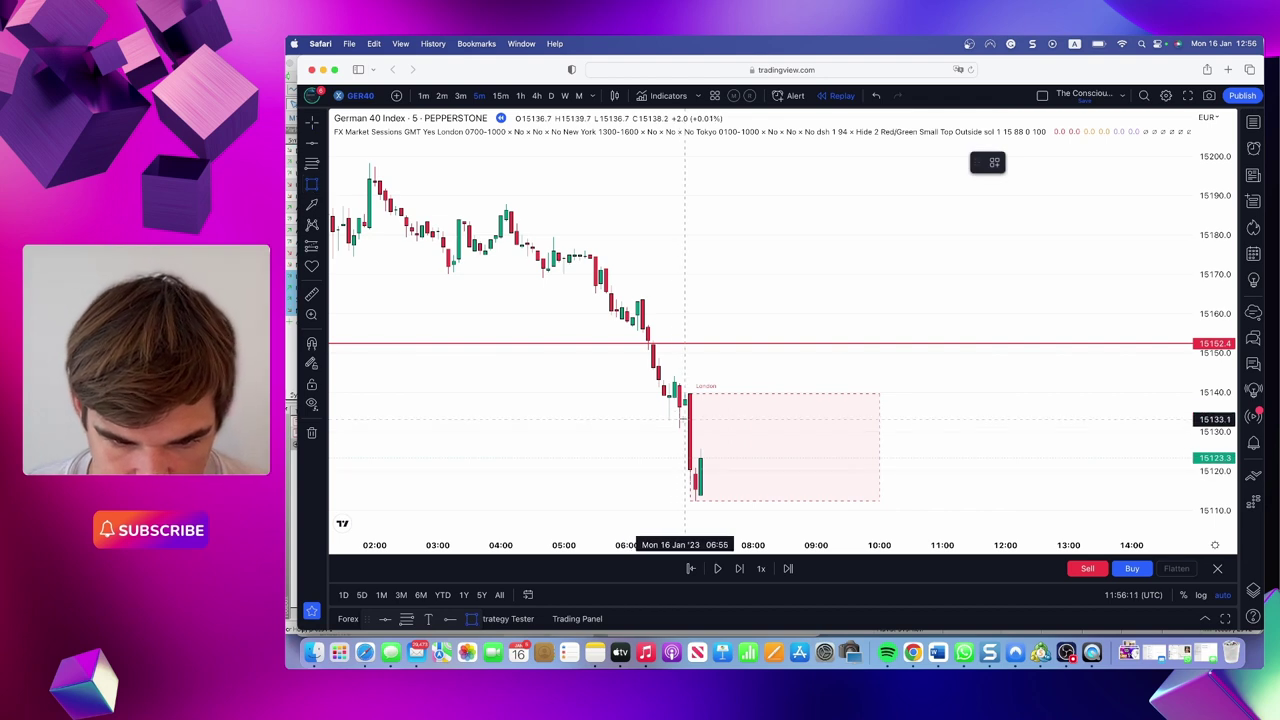
{"action": "mouse_move", "coordinate": [685, 404]}
{"action": "left_mouse_down"}
{"action": "mouse_move", "coordinate": [963, 476]}
{"action": "mouse_move", "coordinate": [994, 468]}
{"action": "left_mouse_up"}
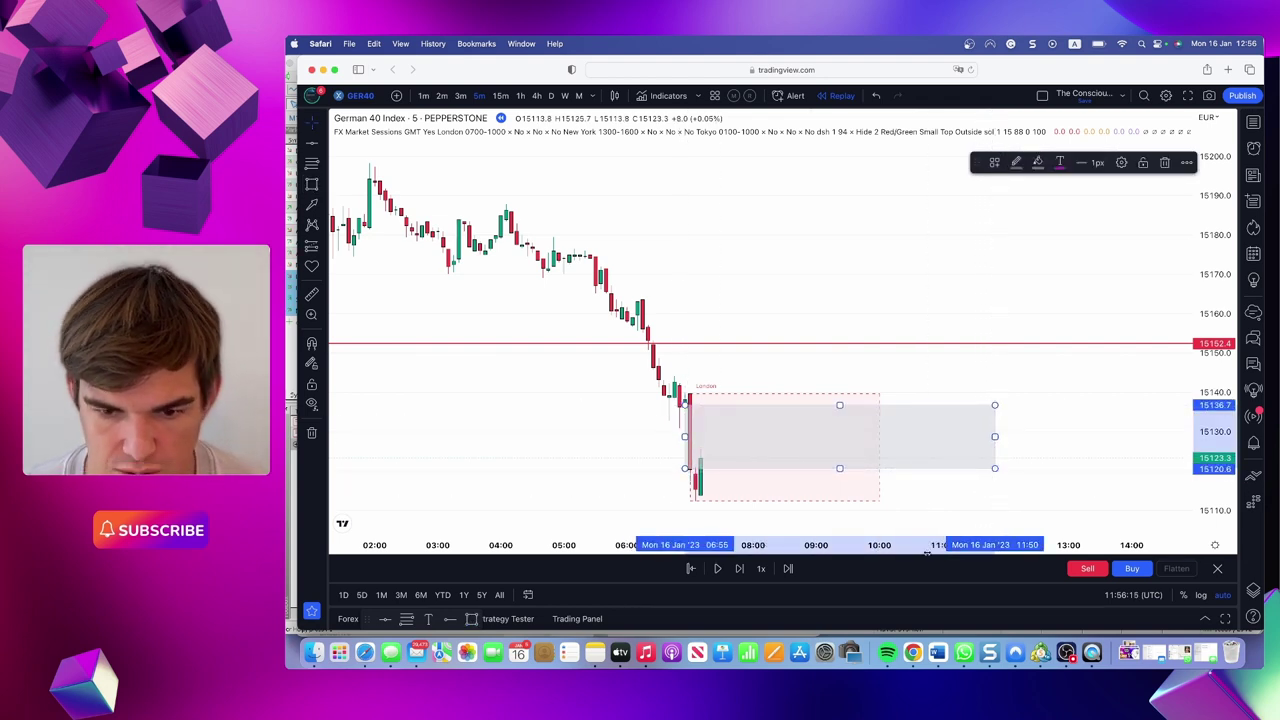
{"action": "left_click", "coordinate": [998, 163]}
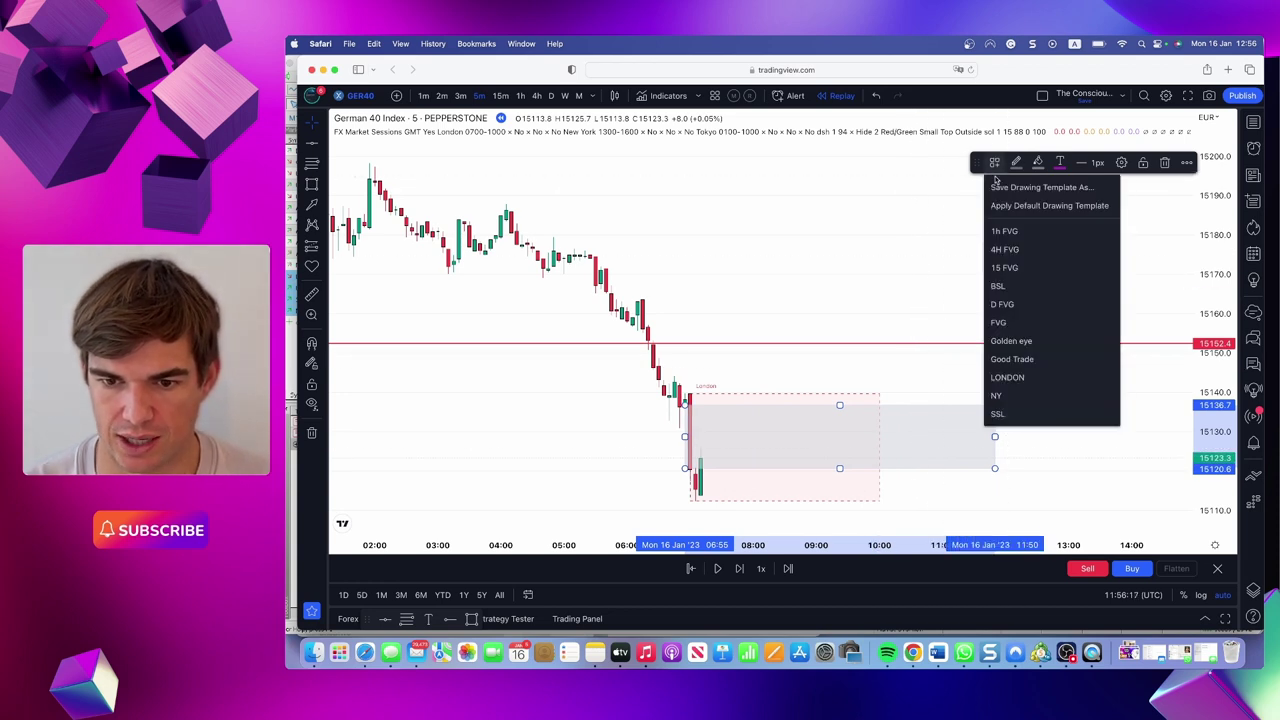
{"action": "left_click", "coordinate": [1010, 322]}
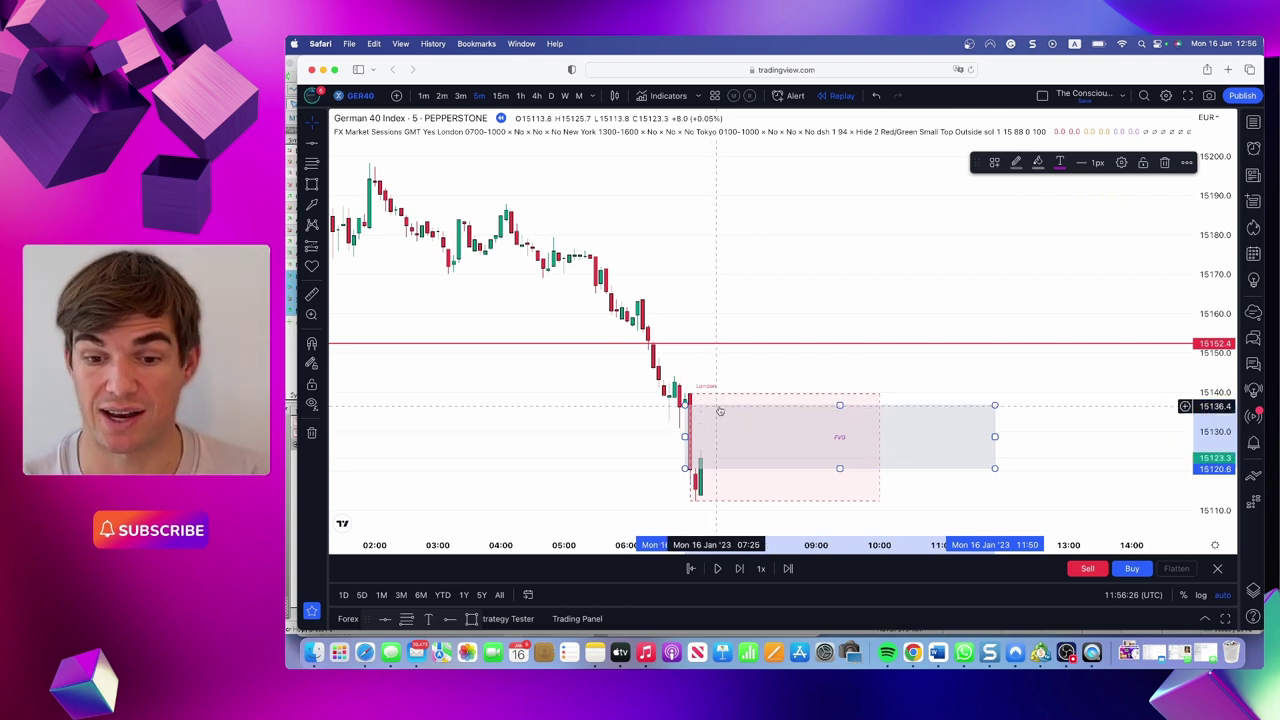
Advance the replay candle by candle to about 07:45 to follow price retracing into the FVG zone.
{"action": "left_click_drag", "start_coordinate": [1213, 279], "coordinate": [1213, 330]}
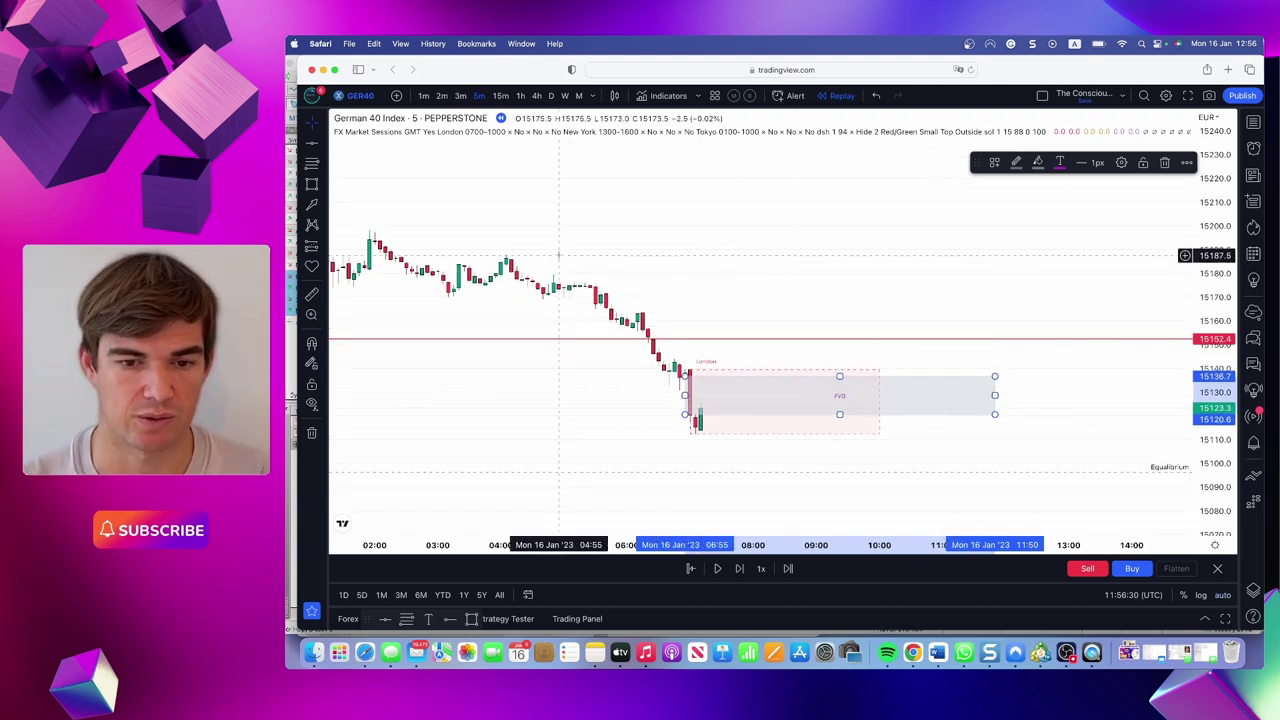
{"action": "left_click", "coordinate": [741, 574]}
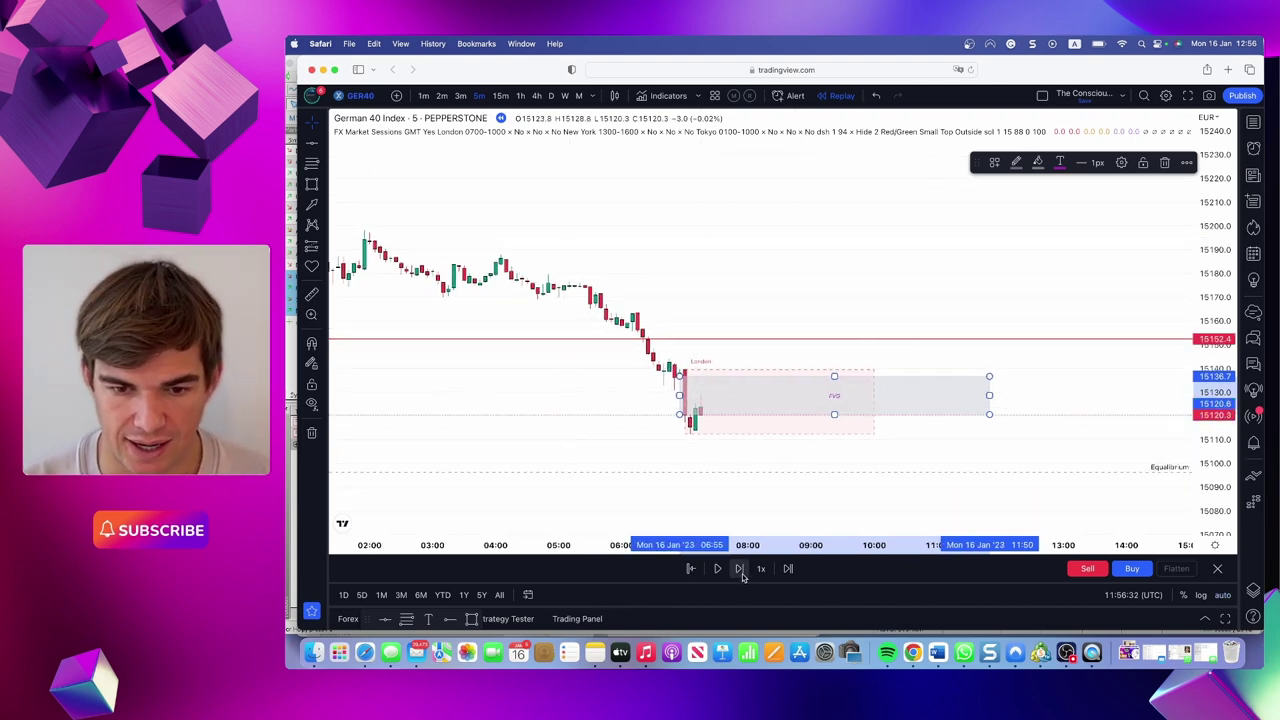
{"action": "left_click", "coordinate": [741, 575]}
{"action": "left_click", "coordinate": [741, 569]}
{"action": "left_click", "coordinate": [741, 569]}
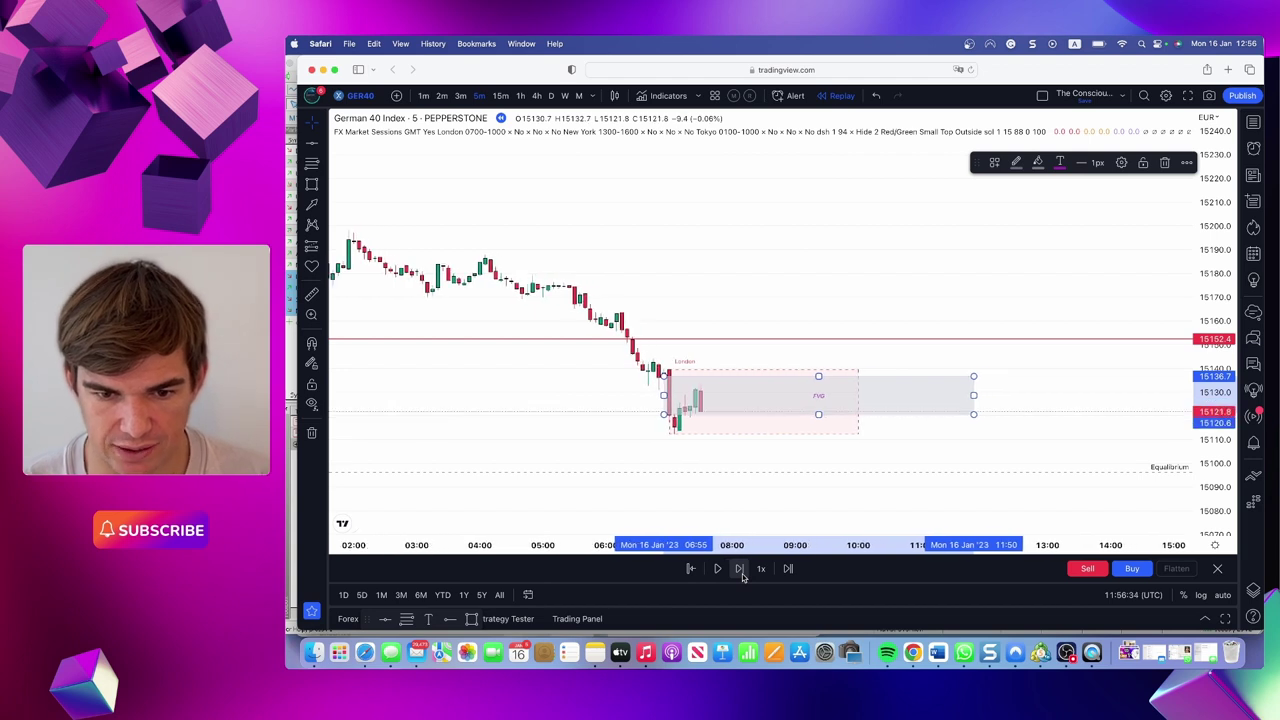
{"action": "left_click", "coordinate": [740, 569]}
{"action": "left_click", "coordinate": [740, 569]}
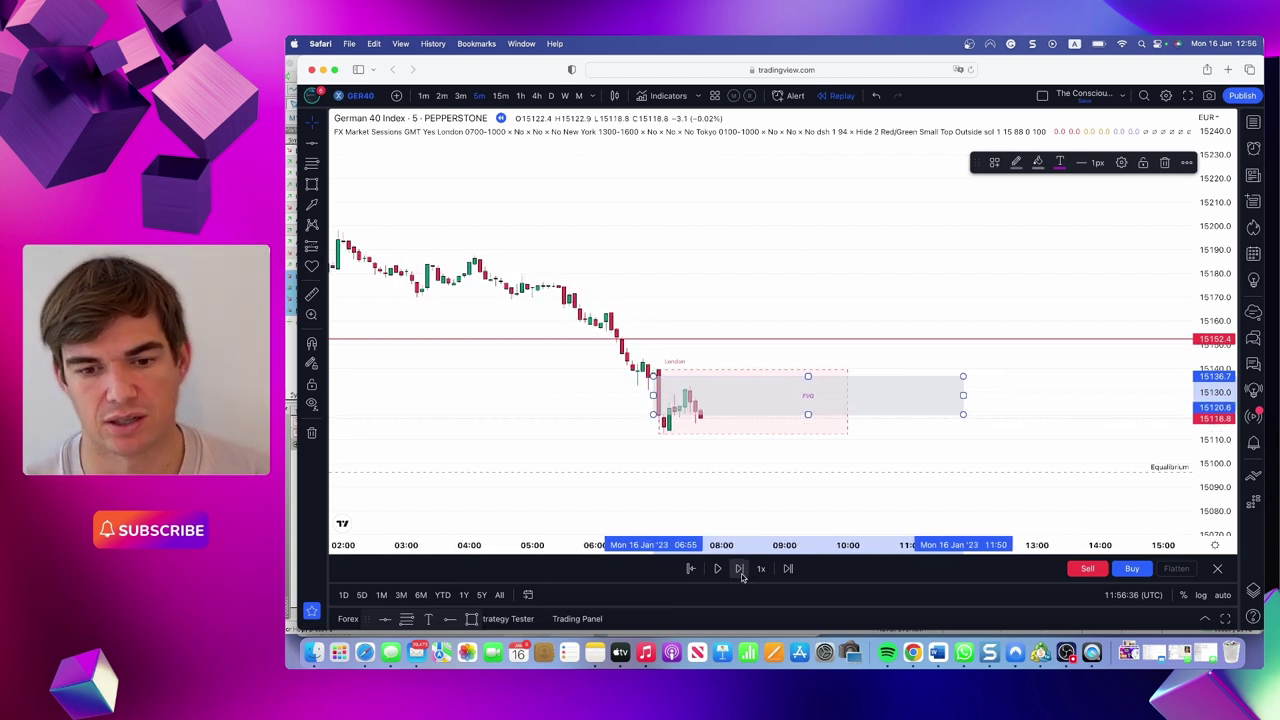
{"action": "left_click", "coordinate": [740, 569]}
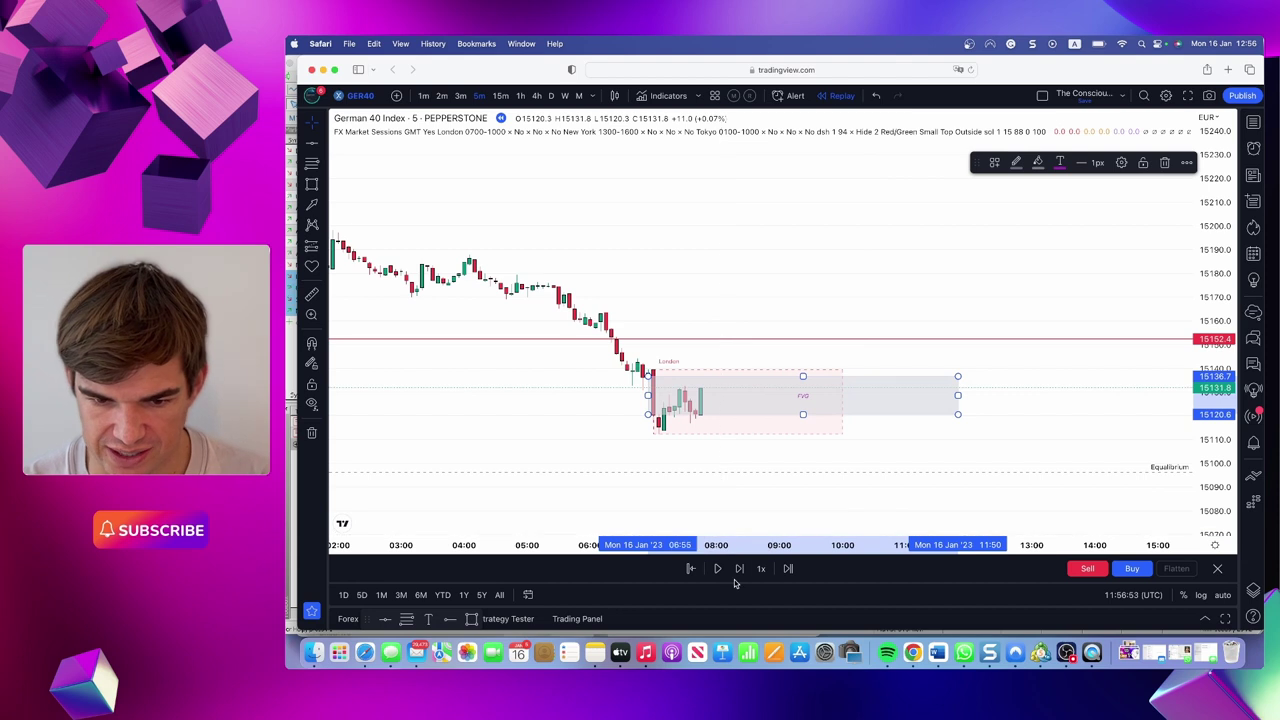
Continue the replay candle by candle to about 08:40, following price from the FVG zone towards the equilibrium.
{"action": "left_click", "coordinate": [739, 569]}
{"action": "left_click", "coordinate": [739, 569]}
{"action": "left_click", "coordinate": [739, 569]}
{"action": "left_click", "coordinate": [739, 569]}
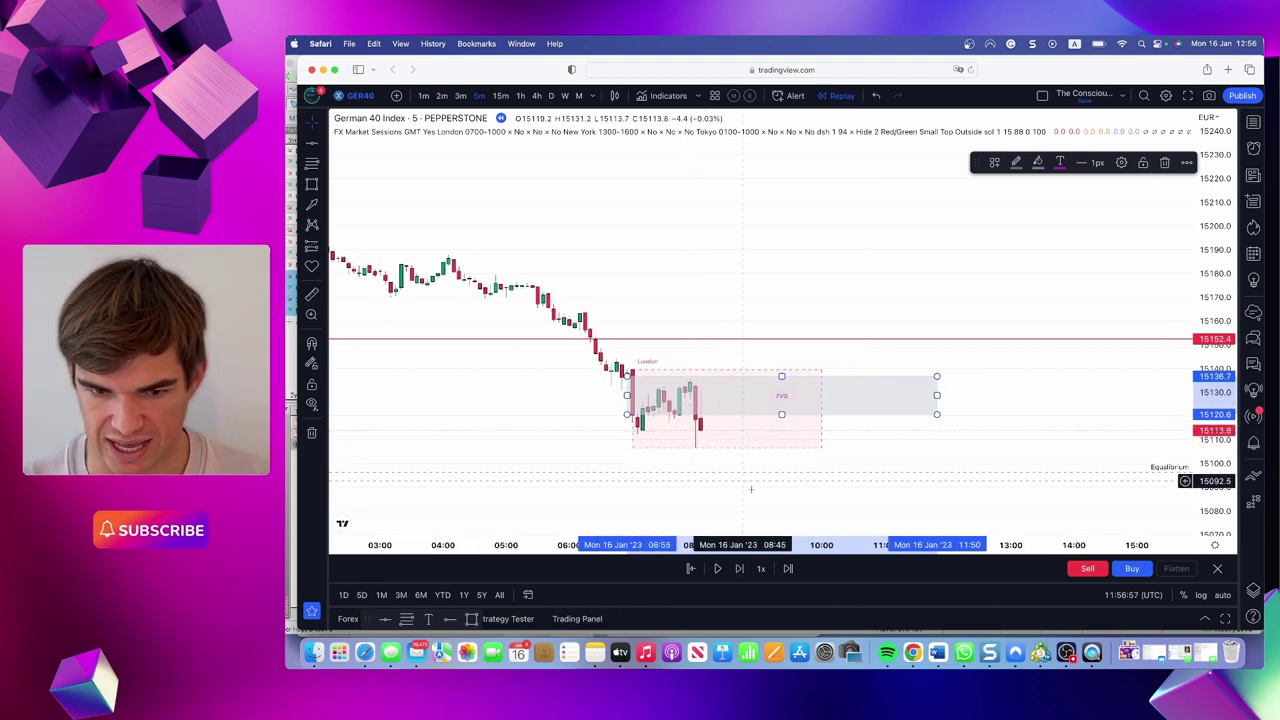
{"action": "left_click", "coordinate": [740, 570]}
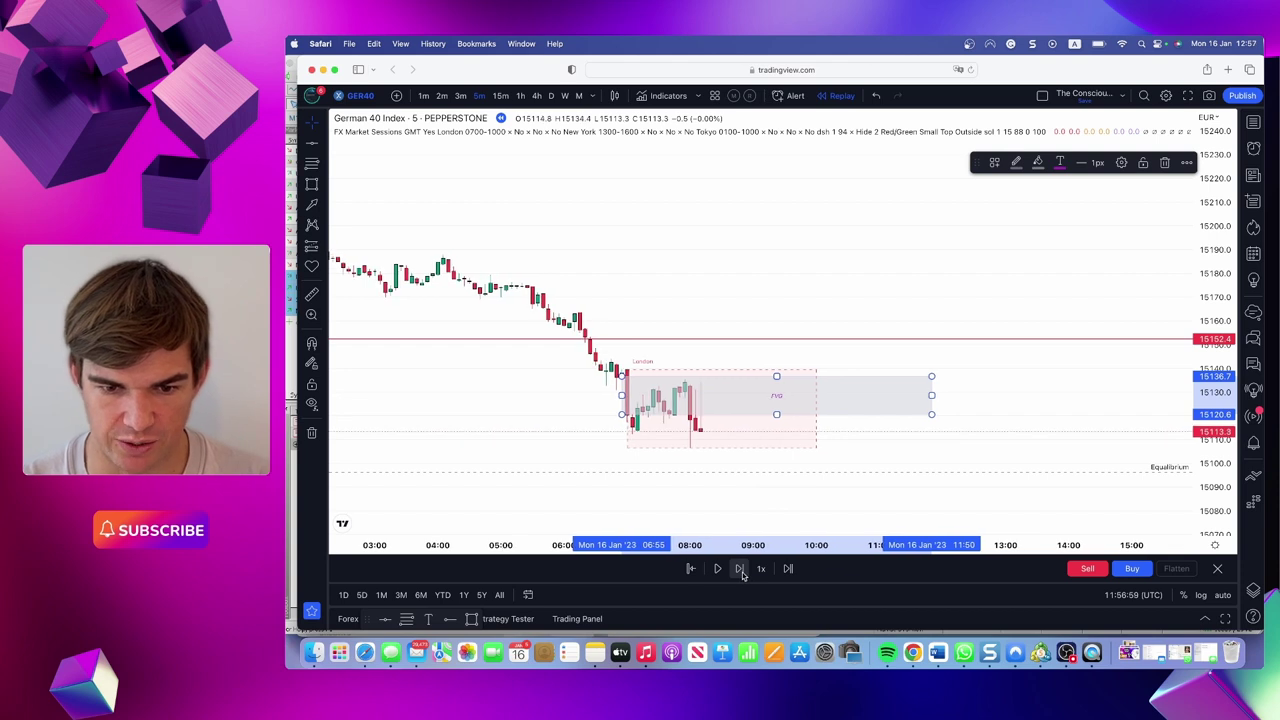
{"action": "left_click", "coordinate": [740, 569]}
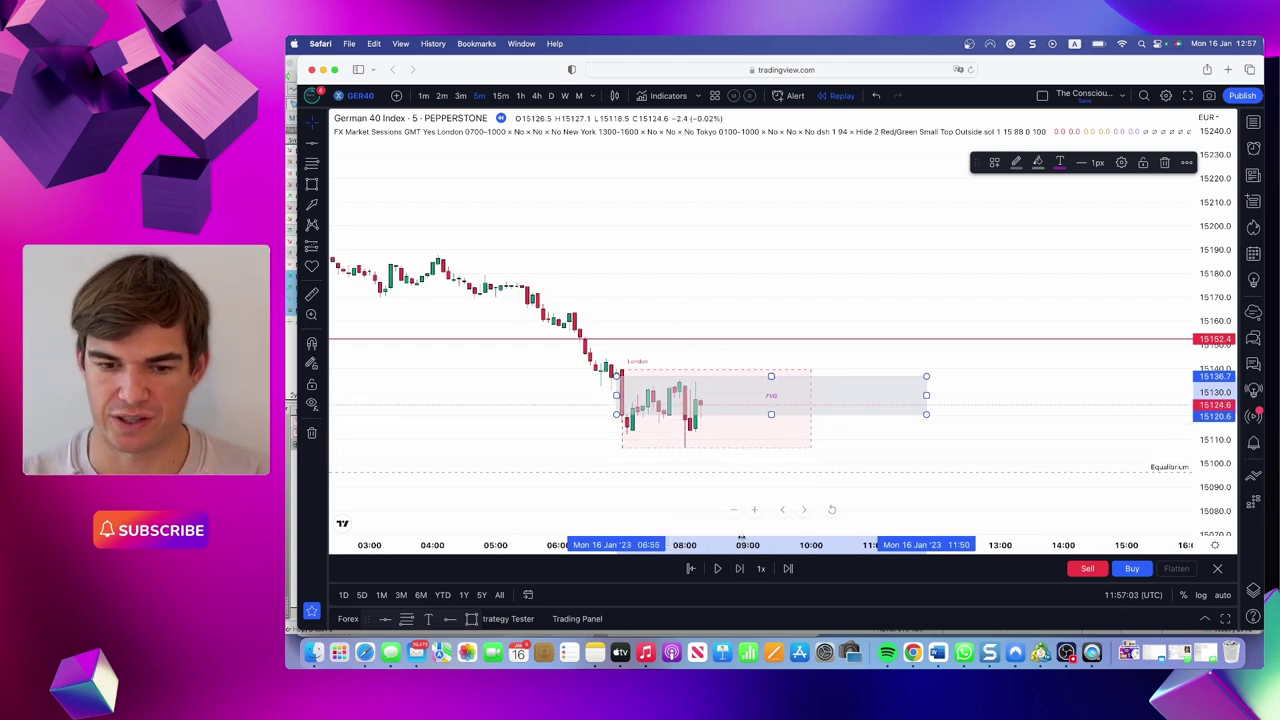
{"action": "left_click", "coordinate": [740, 569]}
{"action": "left_click", "coordinate": [740, 569]}
{"action": "left_click", "coordinate": [740, 569]}
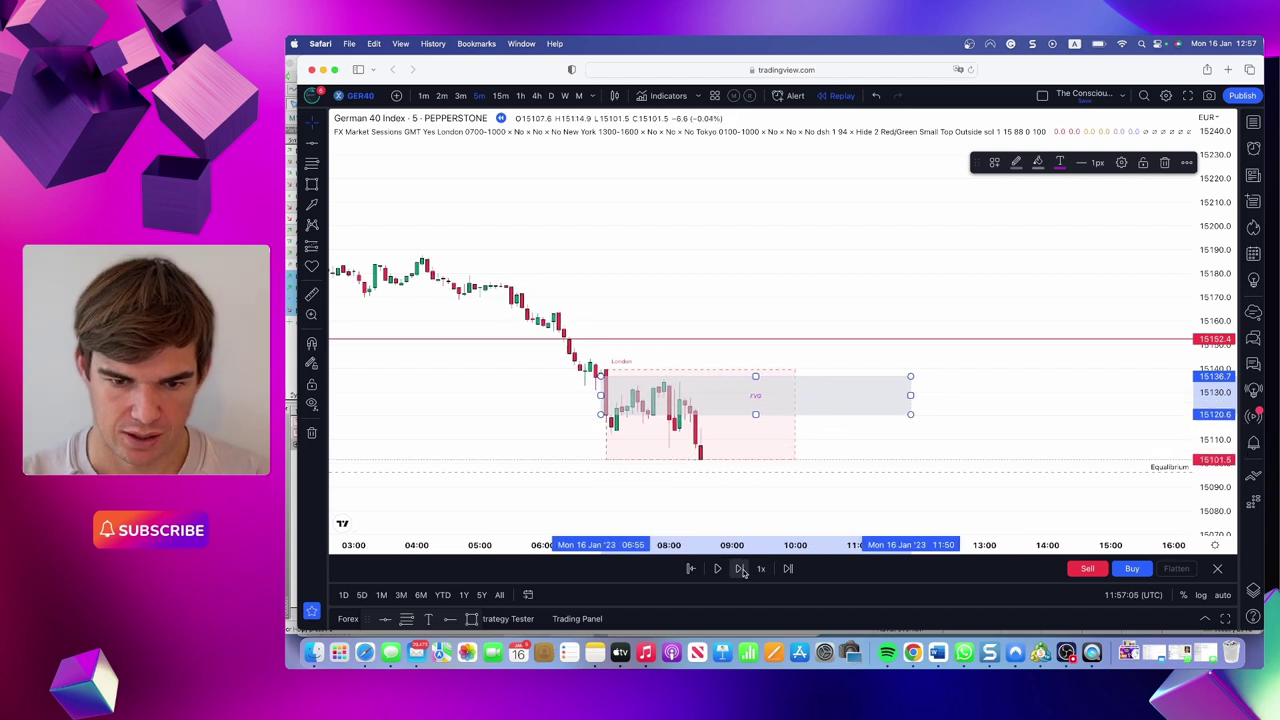
{"action": "left_click", "coordinate": [740, 569]}
{"action": "left_click", "coordinate": [740, 569]}
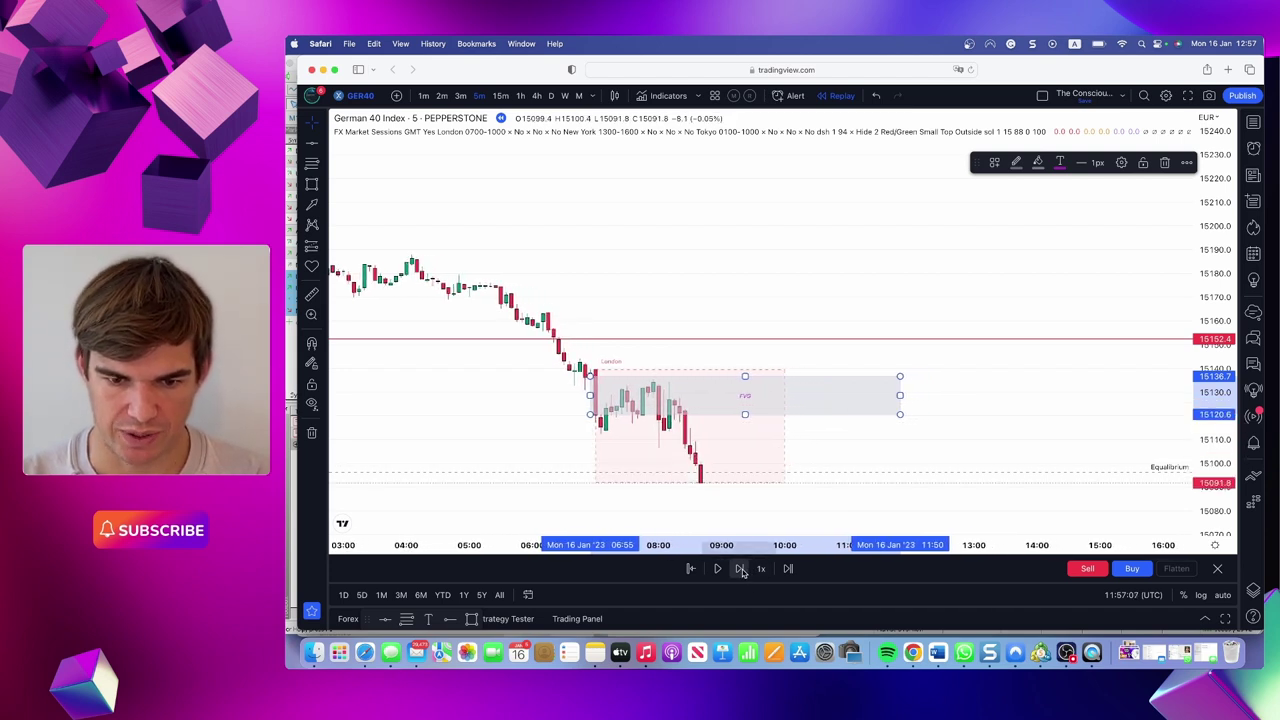
Check the closed DAX40 sell trades in MetaTrader 5's history and return to the GER40 replay chart in TradingView.
{"action": "left_click", "coordinate": [740, 569]}
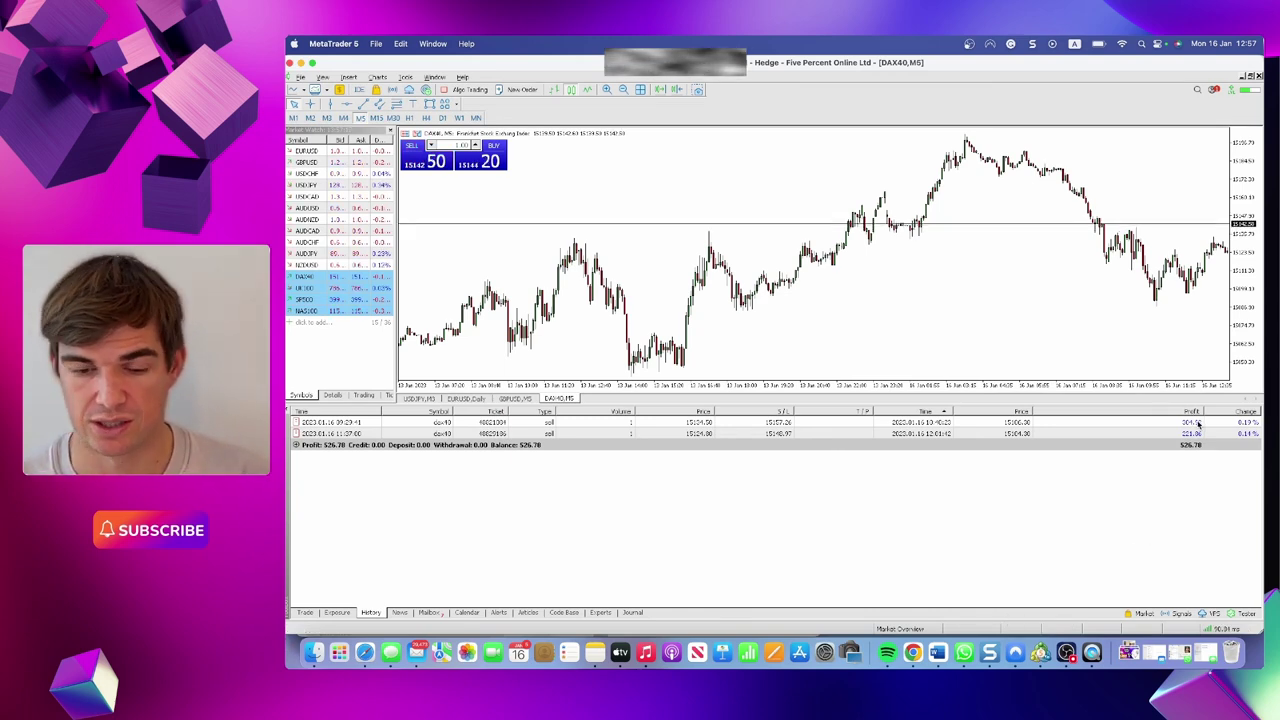
{"action": "left_click", "coordinate": [365, 652]}
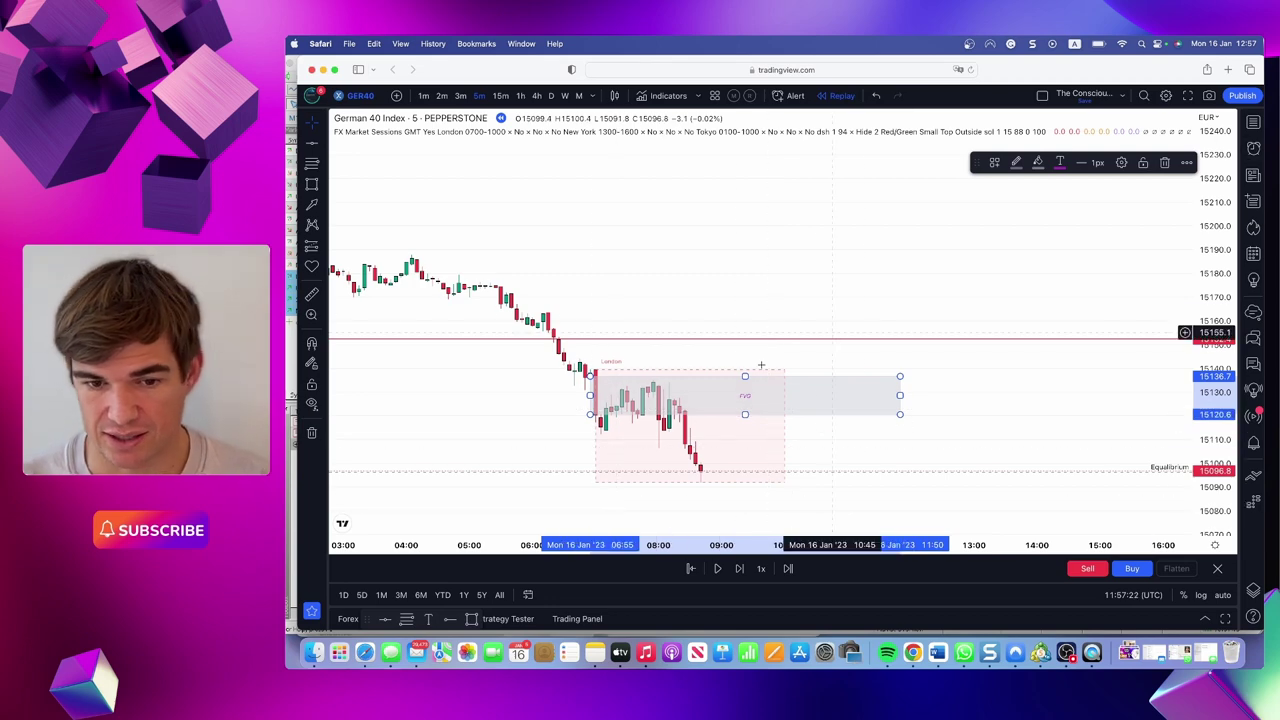
{"action": "scroll", "coordinate": [886, 387], "scroll_direction": "down", "scroll_amount": 2}
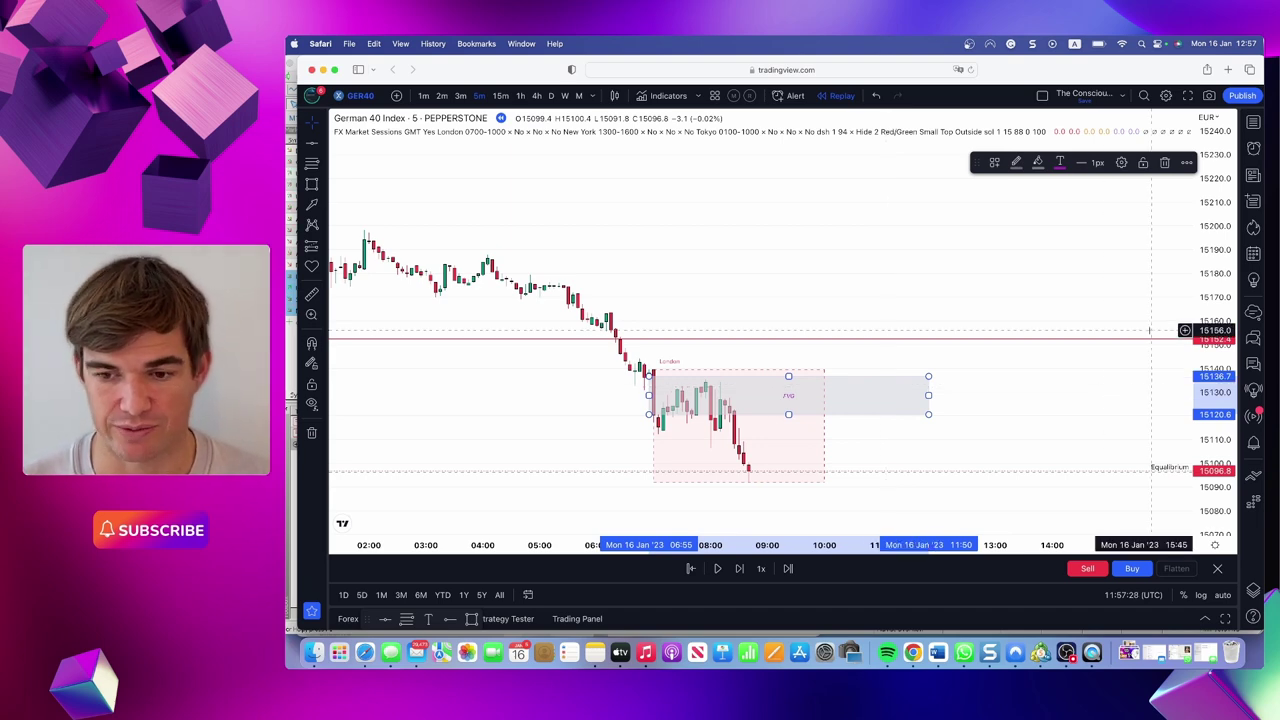
{"action": "scroll", "coordinate": [1005, 320], "scroll_direction": "down", "scroll_amount": 3}
{"action": "scroll", "coordinate": [1011, 314], "scroll_direction": "right", "scroll_amount": 2}
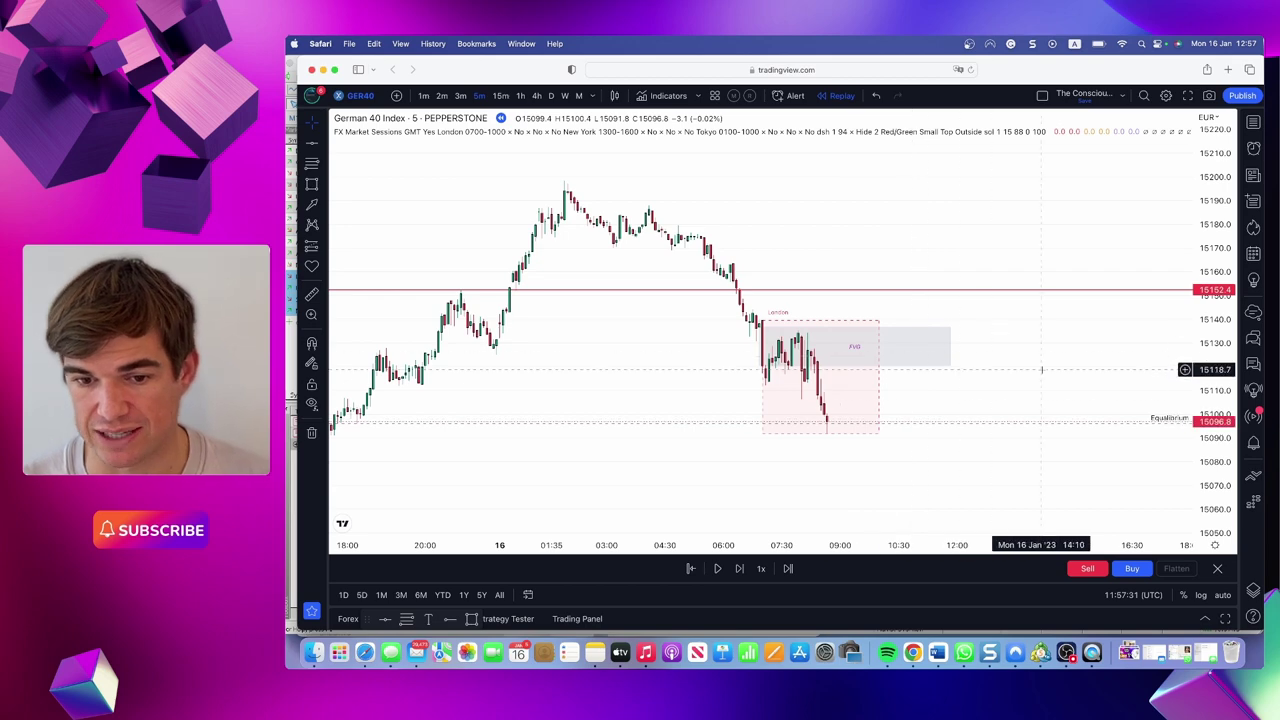
{"action": "scroll", "coordinate": [1003, 411], "scroll_direction": "left", "scroll_amount": 2}
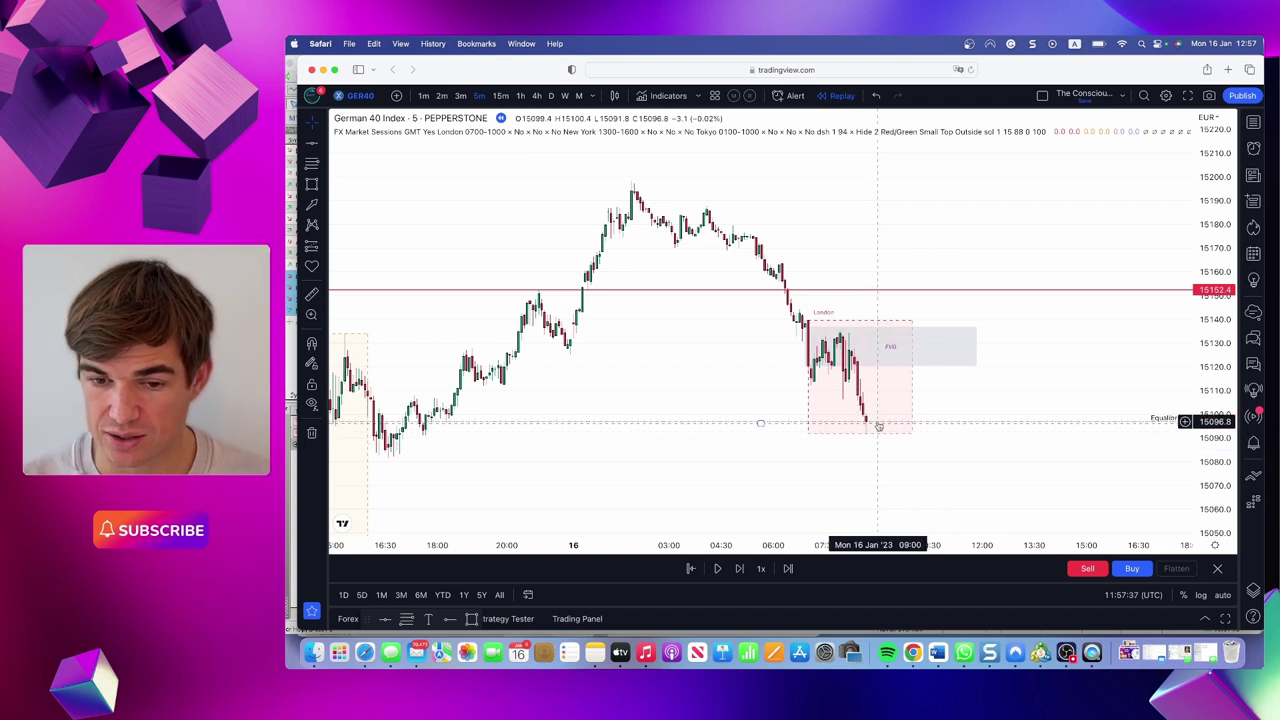
Advance the 5-minute replay candle by candle to about 09:35, following price below the equilibrium and back up towards the FVG zone.
{"action": "left_click", "coordinate": [739, 568]}
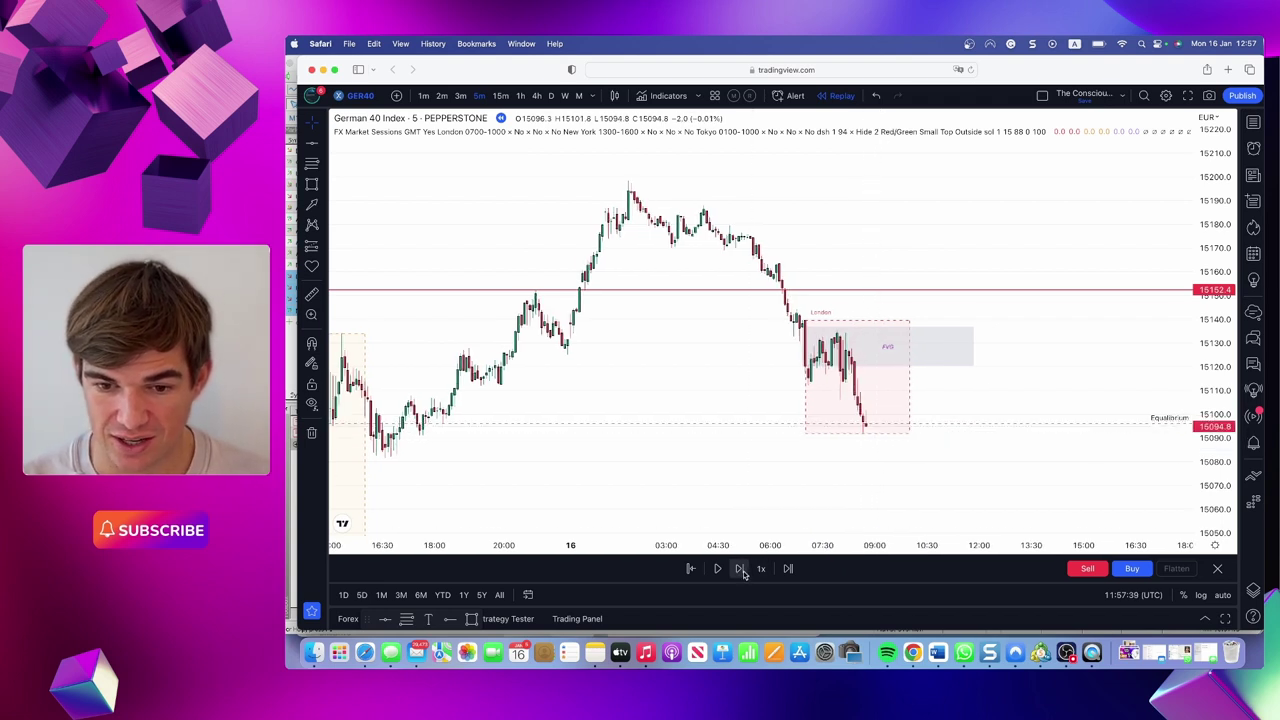
{"action": "left_click", "coordinate": [742, 573]}
{"action": "left_click", "coordinate": [742, 573]}
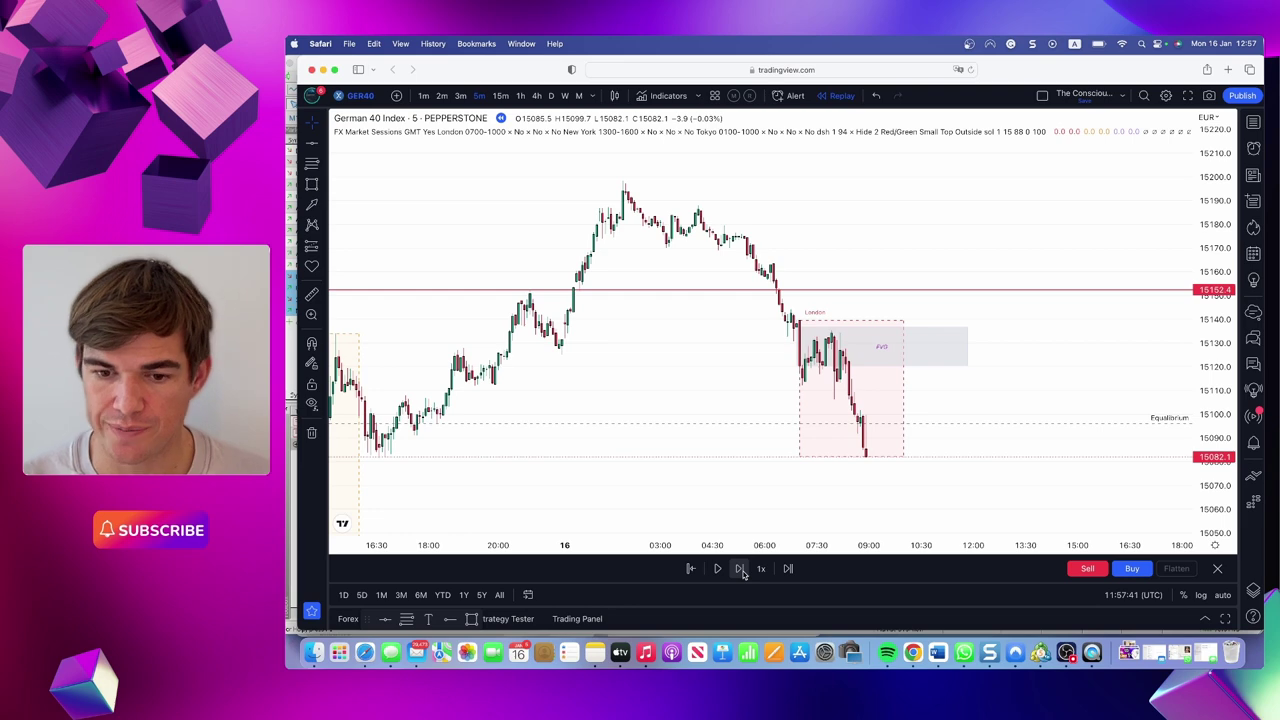
{"action": "left_click", "coordinate": [742, 573]}
{"action": "left_click", "coordinate": [742, 573]}
{"action": "left_click", "coordinate": [742, 573]}
{"action": "left_click", "coordinate": [742, 573]}
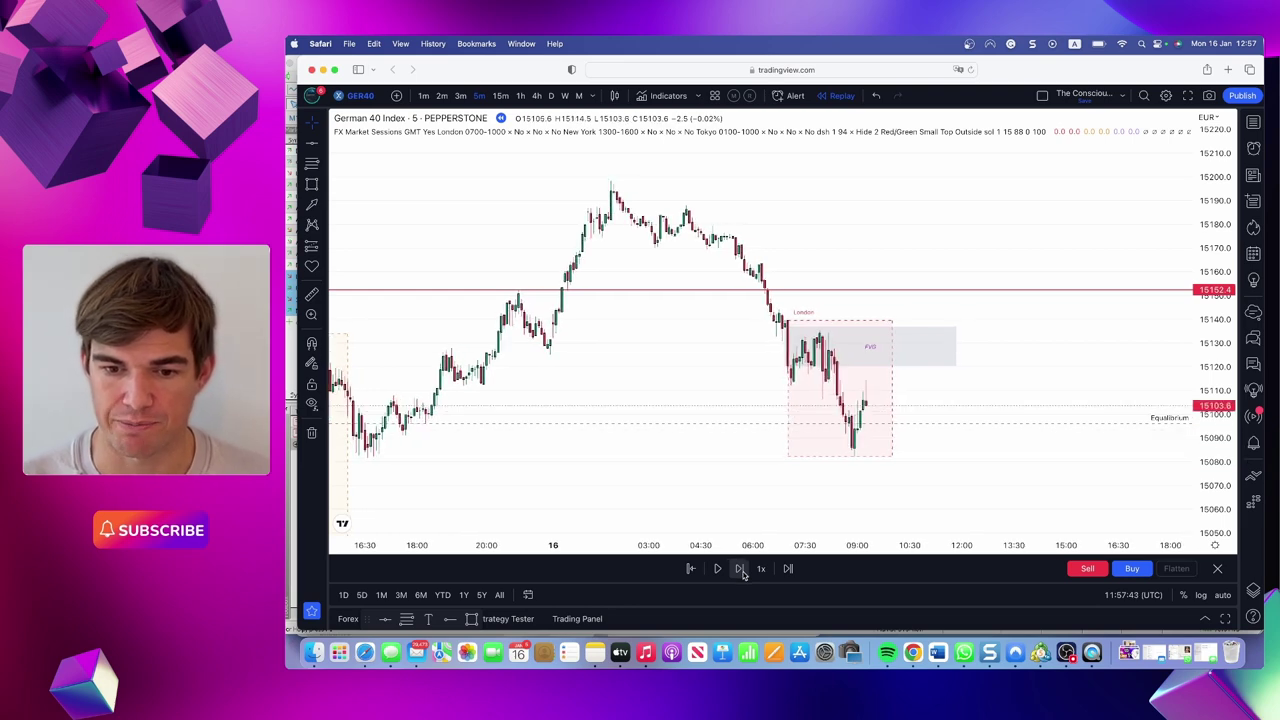
{"action": "left_click", "coordinate": [742, 573]}
{"action": "left_click", "coordinate": [742, 573]}
{"action": "left_click", "coordinate": [742, 573]}
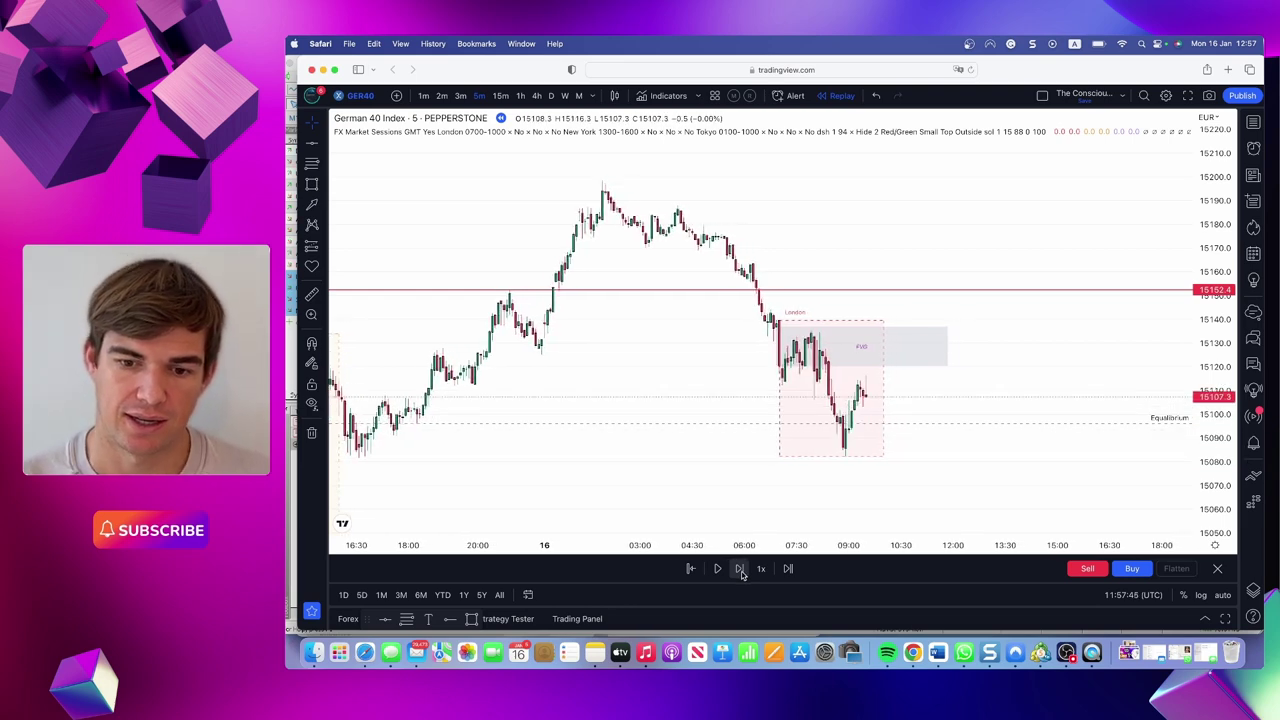
{"action": "left_click", "coordinate": [742, 573]}
Draw a rectangle over the 08:20 candle's gap from about 15118 to 15115, extending to 15:25, and apply the FVG template.
{"action": "left_click_drag", "start_coordinate": [1109, 361], "coordinate": [1041, 217]}
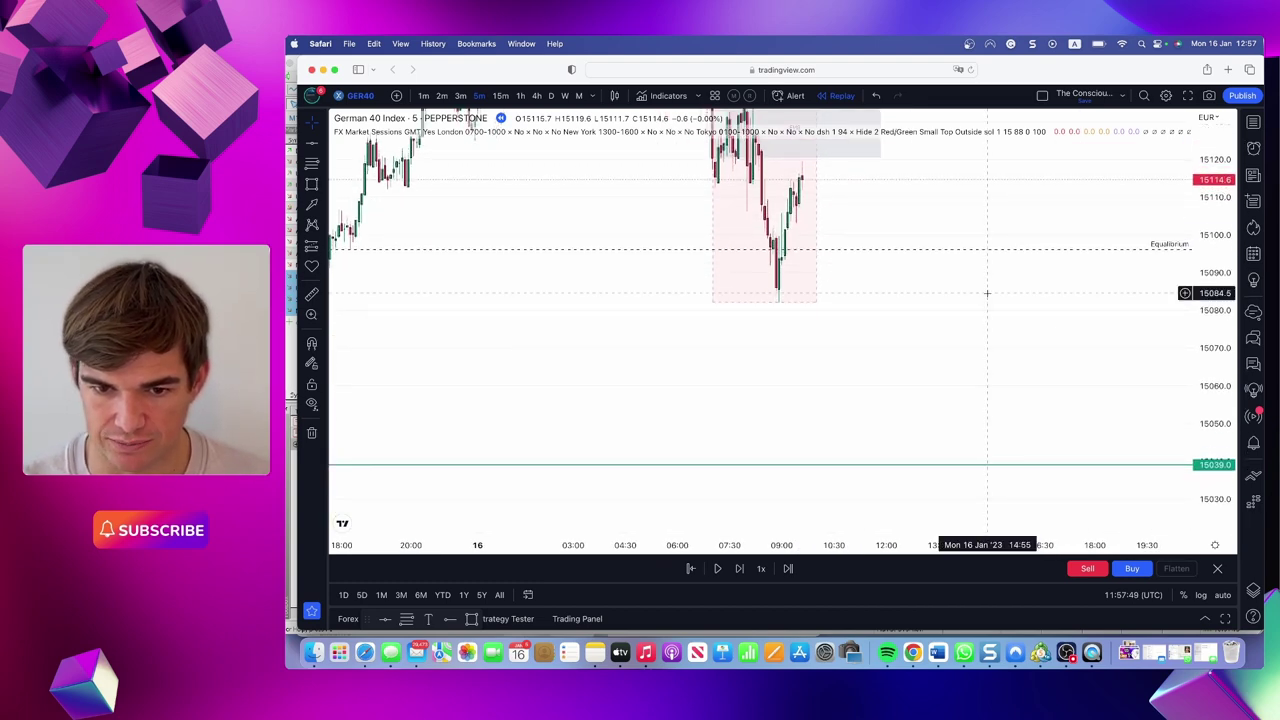
{"action": "scroll", "coordinate": [987, 293], "scroll_direction": "up", "scroll_amount": 3}
{"action": "scroll", "coordinate": [877, 337], "scroll_direction": "right", "scroll_amount": 5}
{"action": "scroll", "coordinate": [920, 310], "scroll_direction": "left", "scroll_amount": 3}
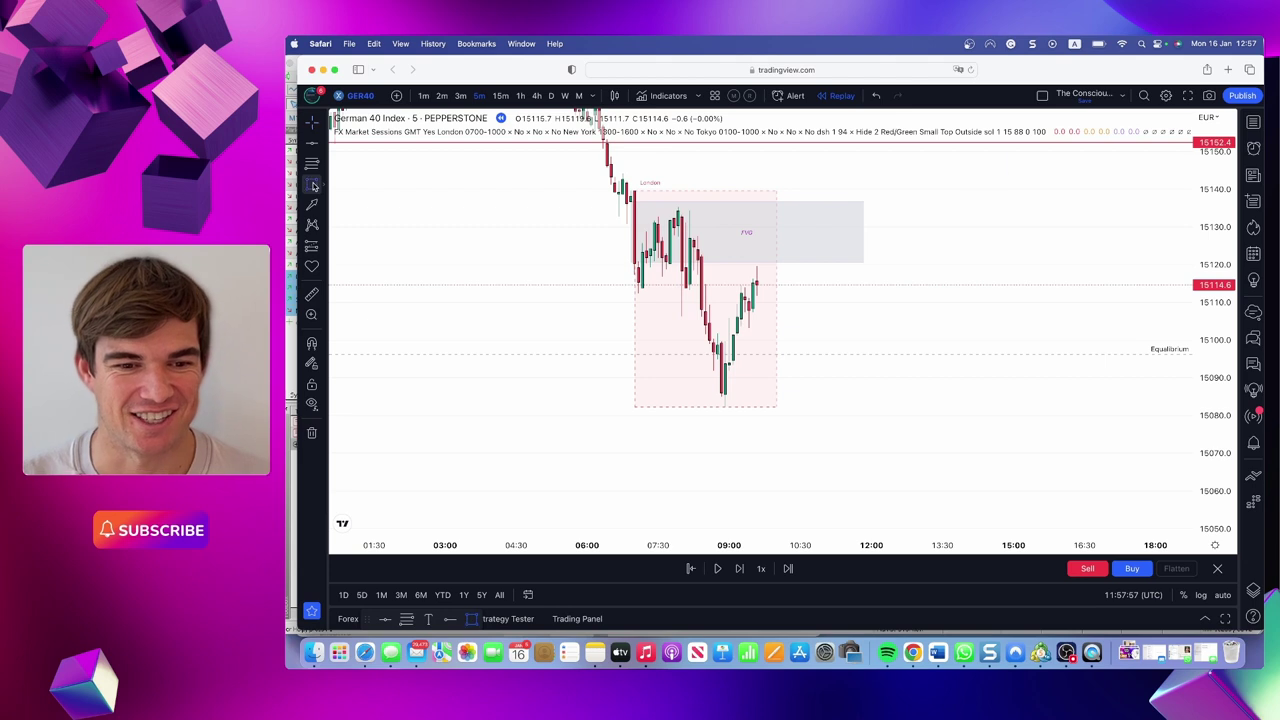
{"action": "left_click", "coordinate": [313, 185]}
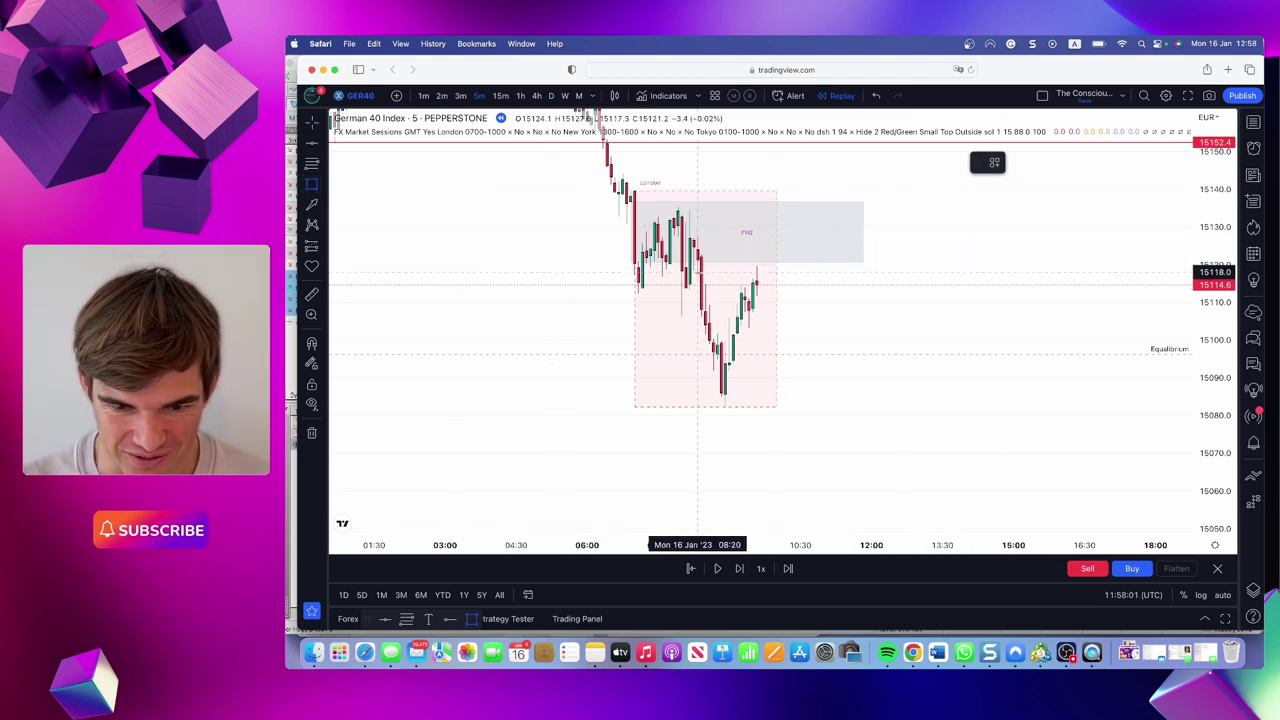
{"action": "left_click_drag", "start_coordinate": [697, 271], "coordinate": [1032, 283]}
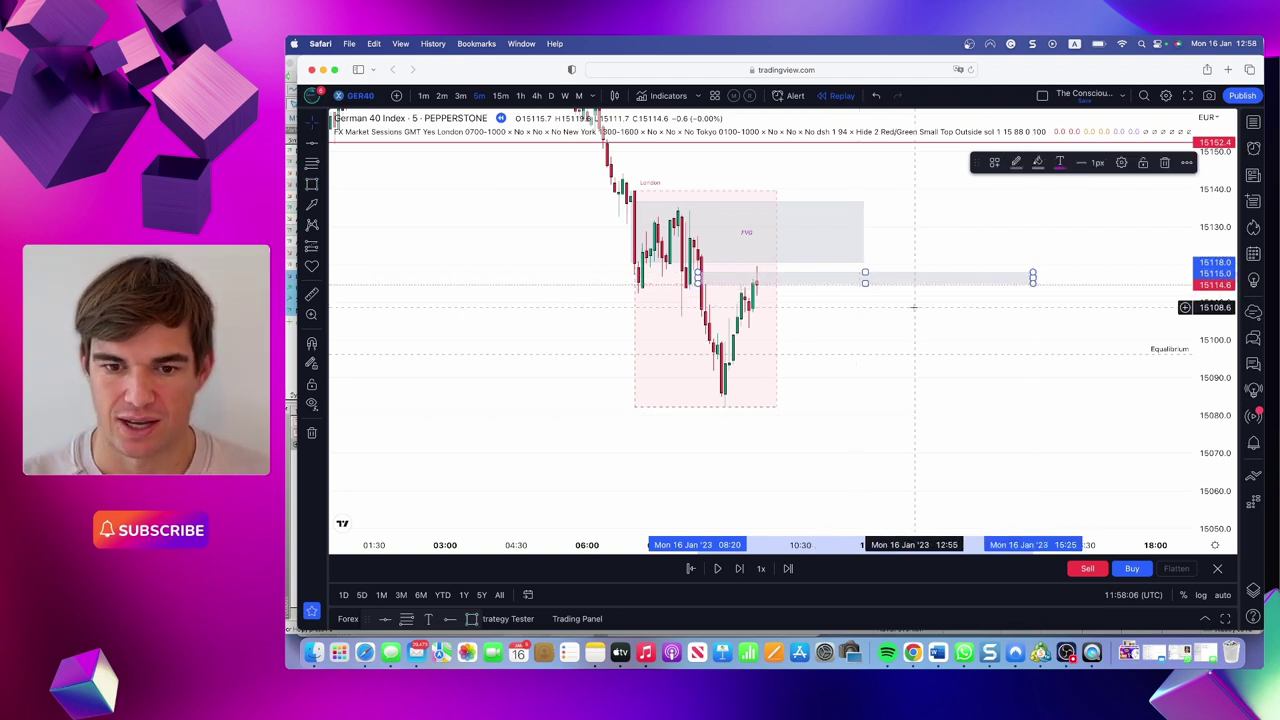
{"action": "left_click", "coordinate": [995, 164]}
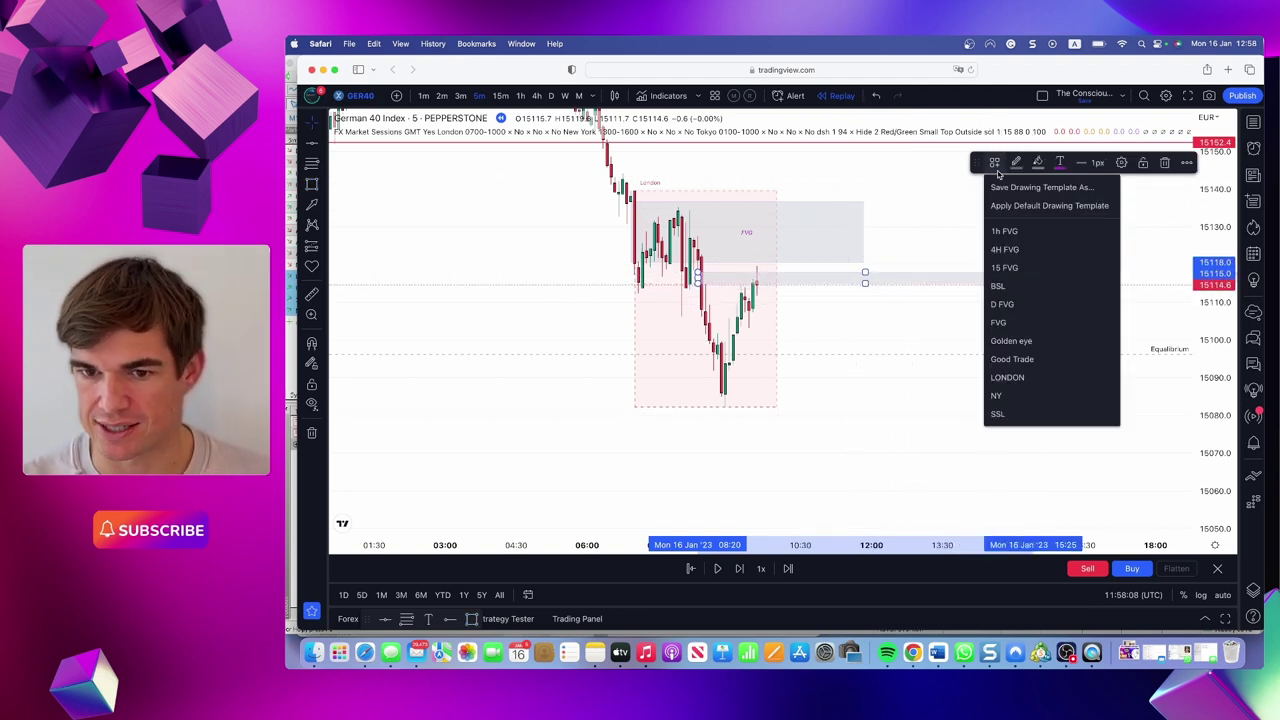
{"action": "left_click", "coordinate": [1000, 322]}
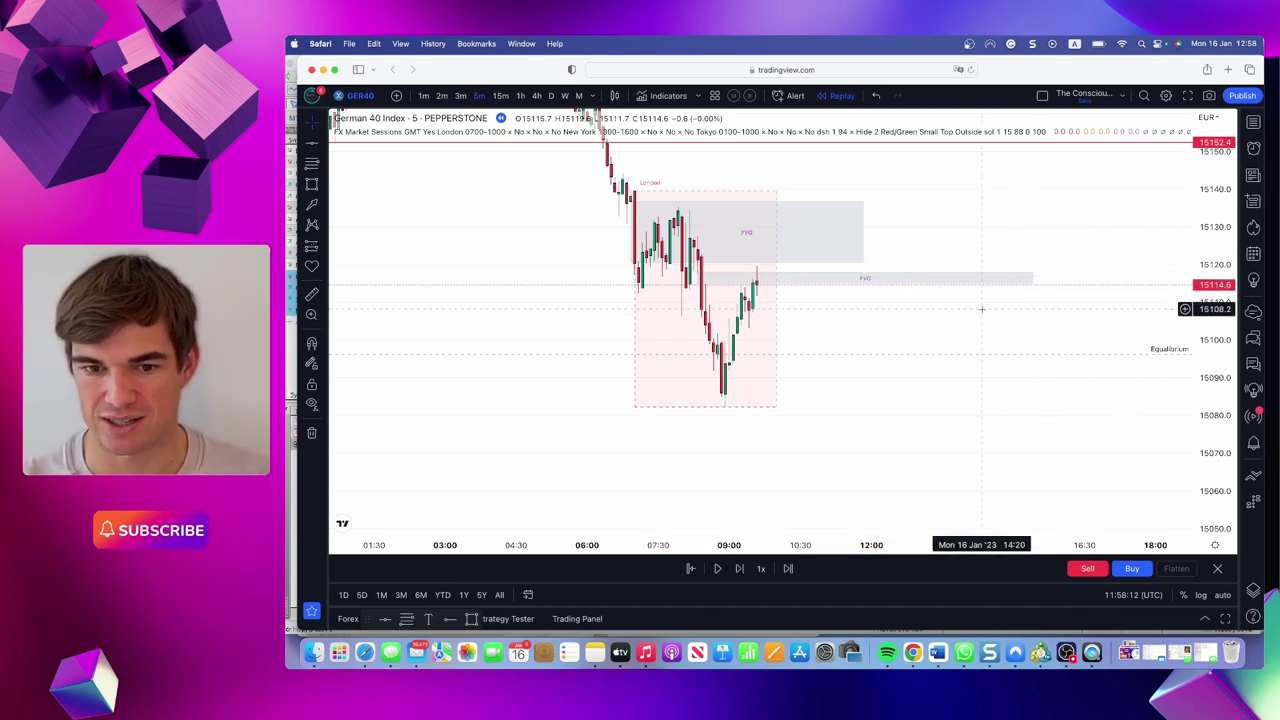
{"action": "left_click", "coordinate": [945, 279]}
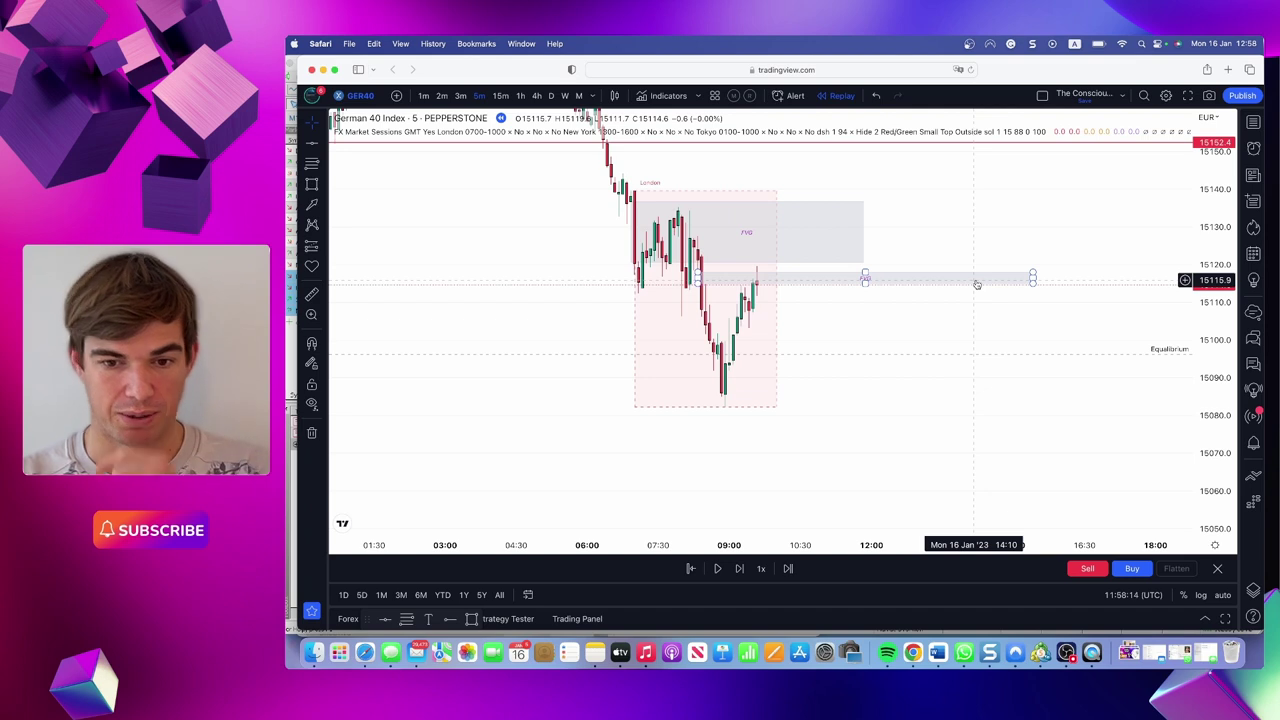
{"action": "left_click", "coordinate": [860, 190]}
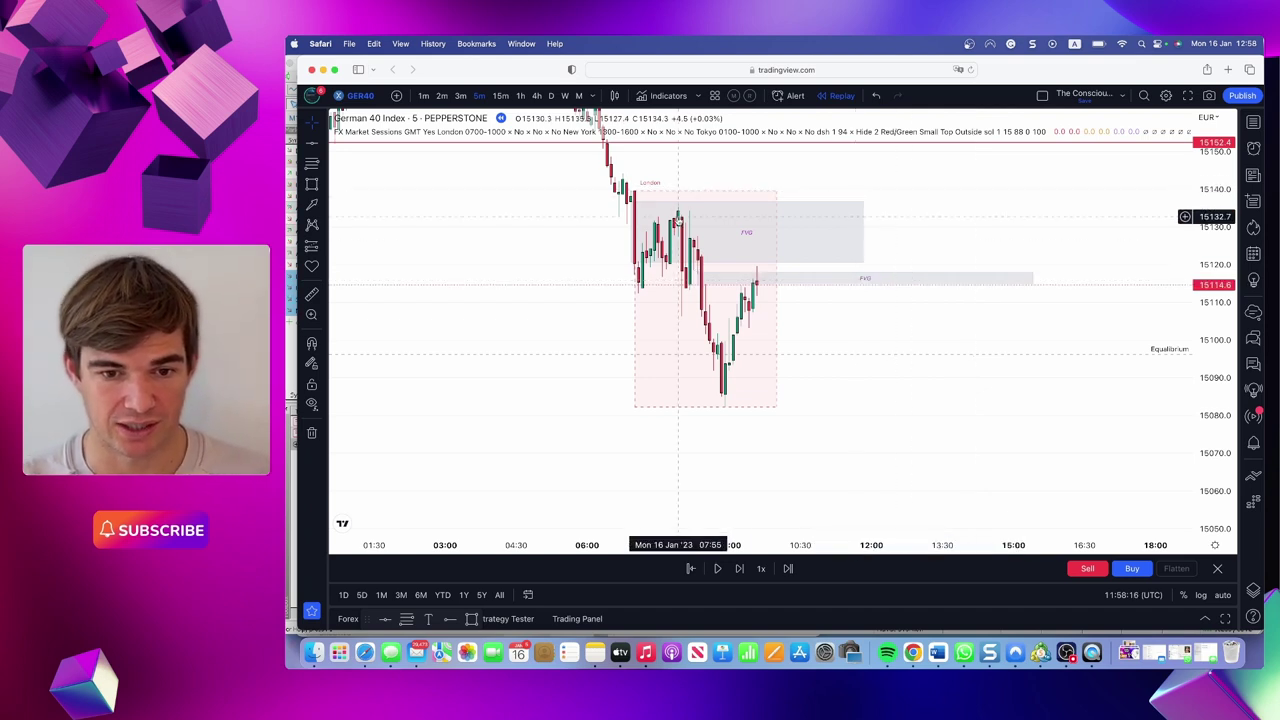
Advance the replay candle by candle to about 10:00, following price from the new FVG zone down through the equilibrium.
{"action": "left_click", "coordinate": [740, 568]}
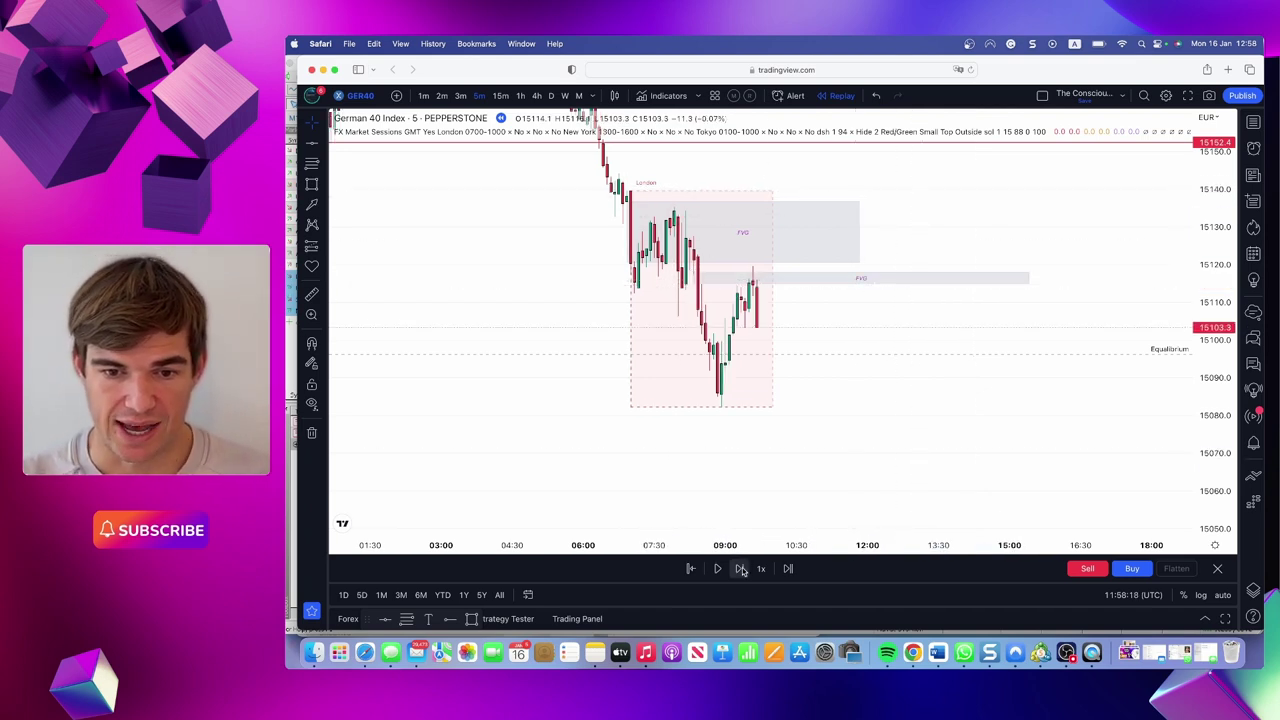
{"action": "left_click", "coordinate": [740, 568]}
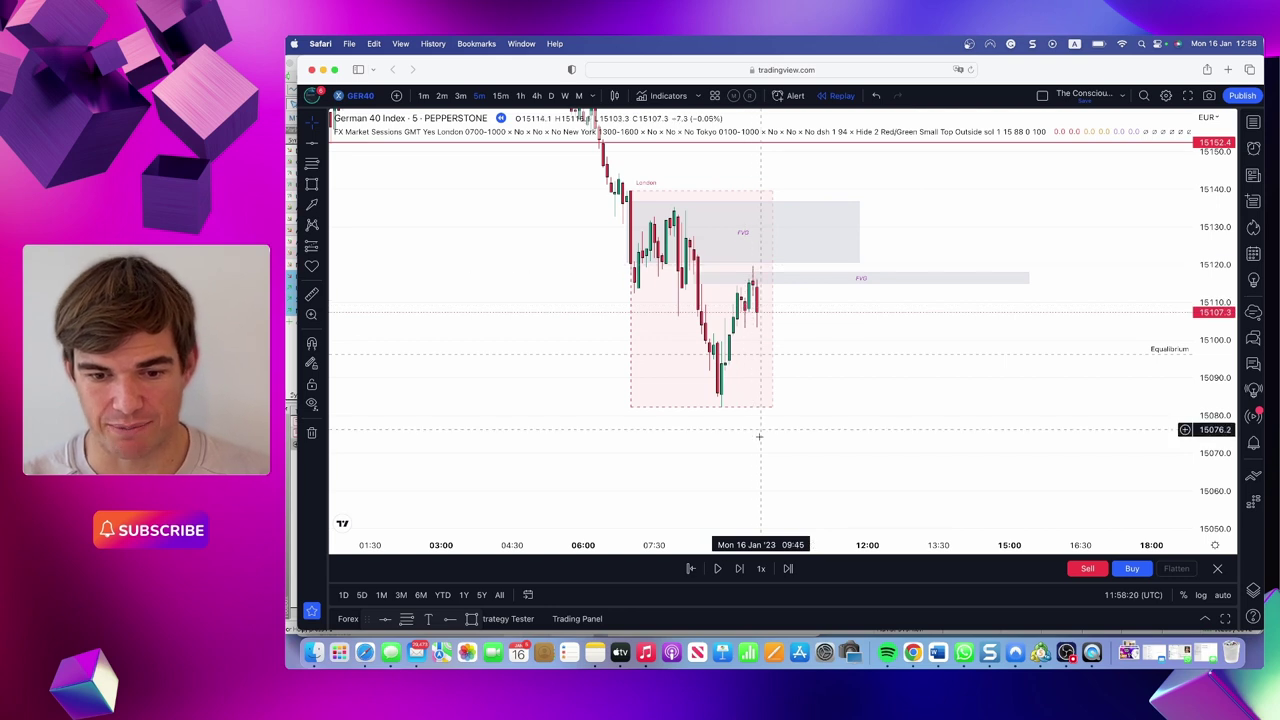
{"action": "left_click", "coordinate": [740, 568]}
{"action": "left_click", "coordinate": [740, 568]}
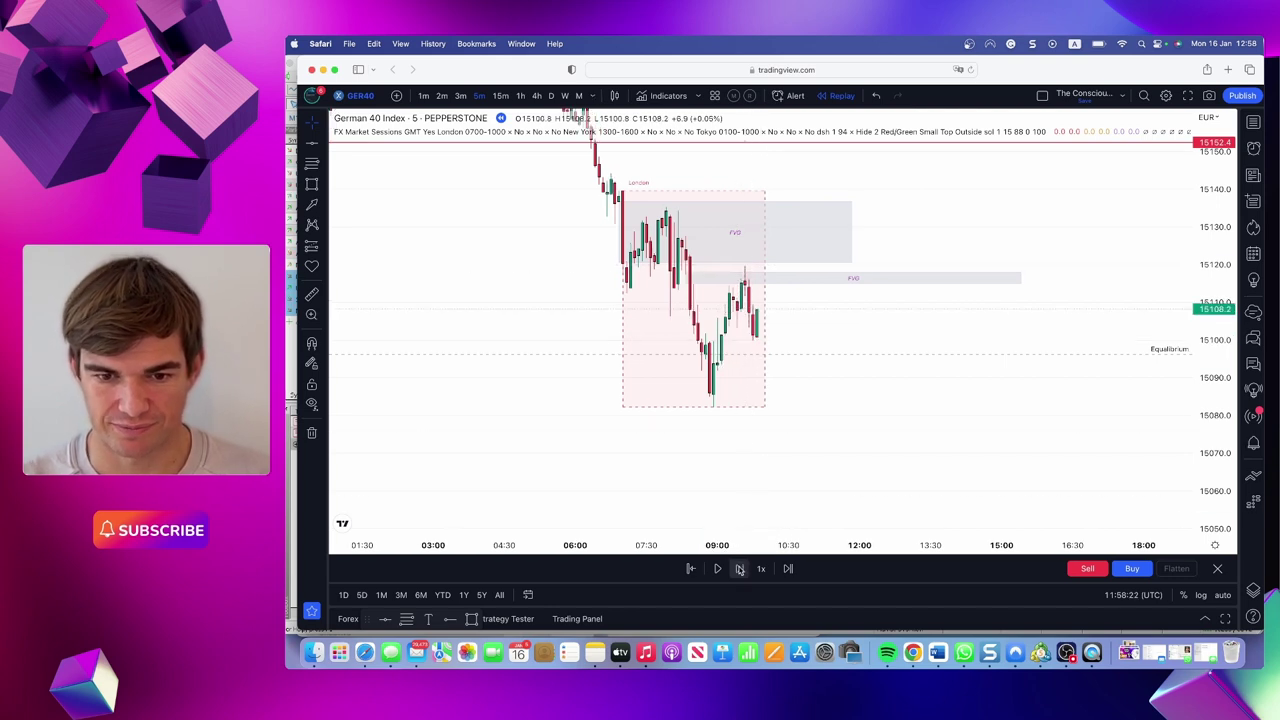
{"action": "left_click", "coordinate": [740, 568]}
{"action": "left_click", "coordinate": [740, 568]}
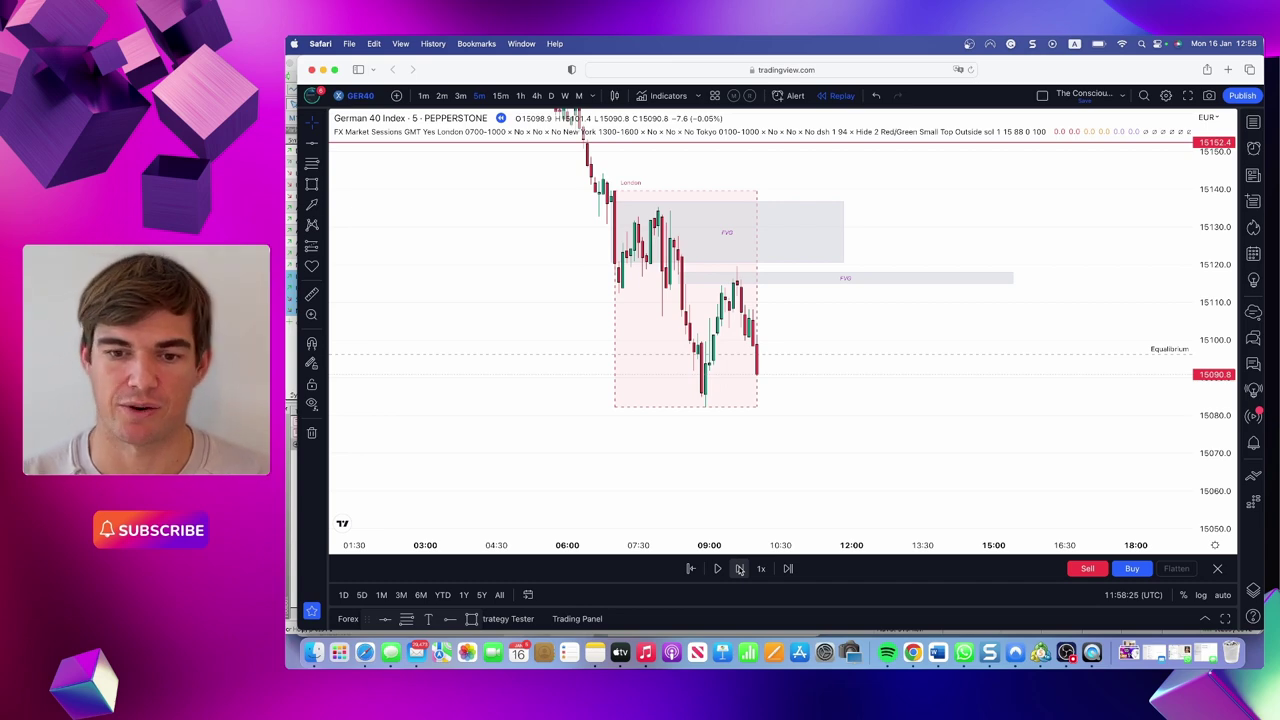
Switch to MetaTrader 5 to check the second DAX40 sell trade in the history and return to the TradingView chart.
{"action": "left_click", "coordinate": [1015, 652]}
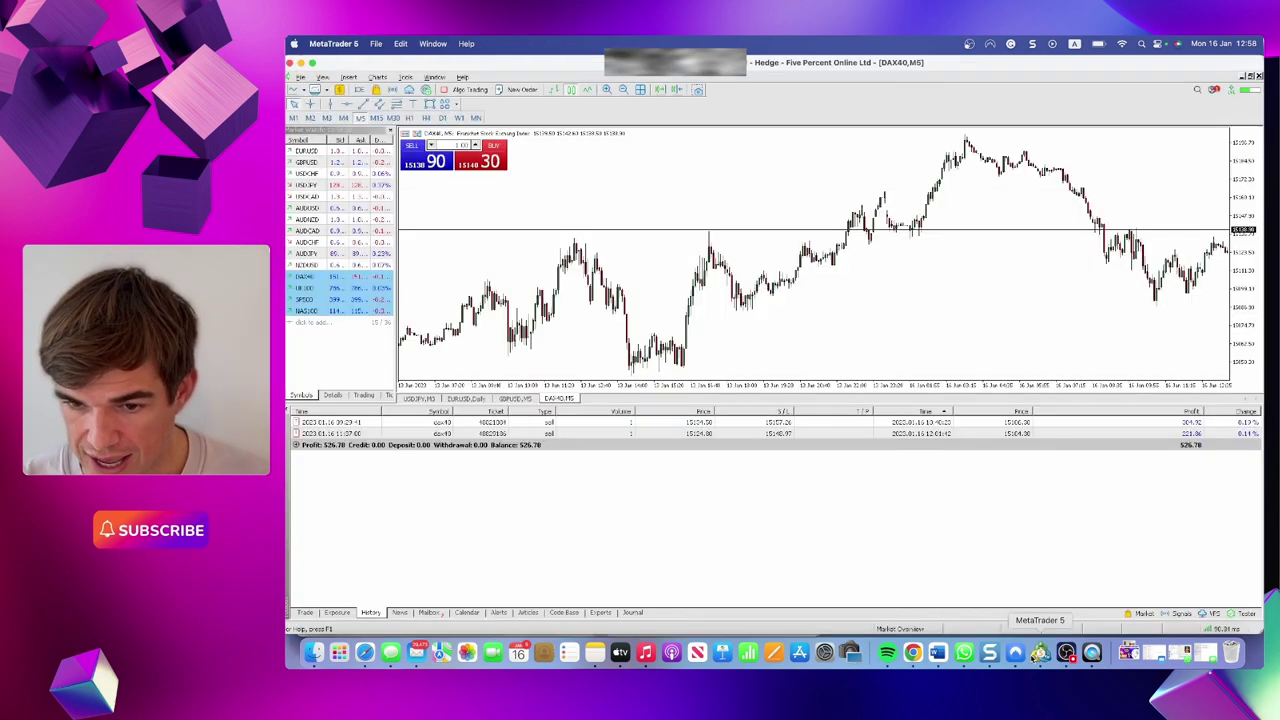
{"action": "left_click", "coordinate": [364, 652]}
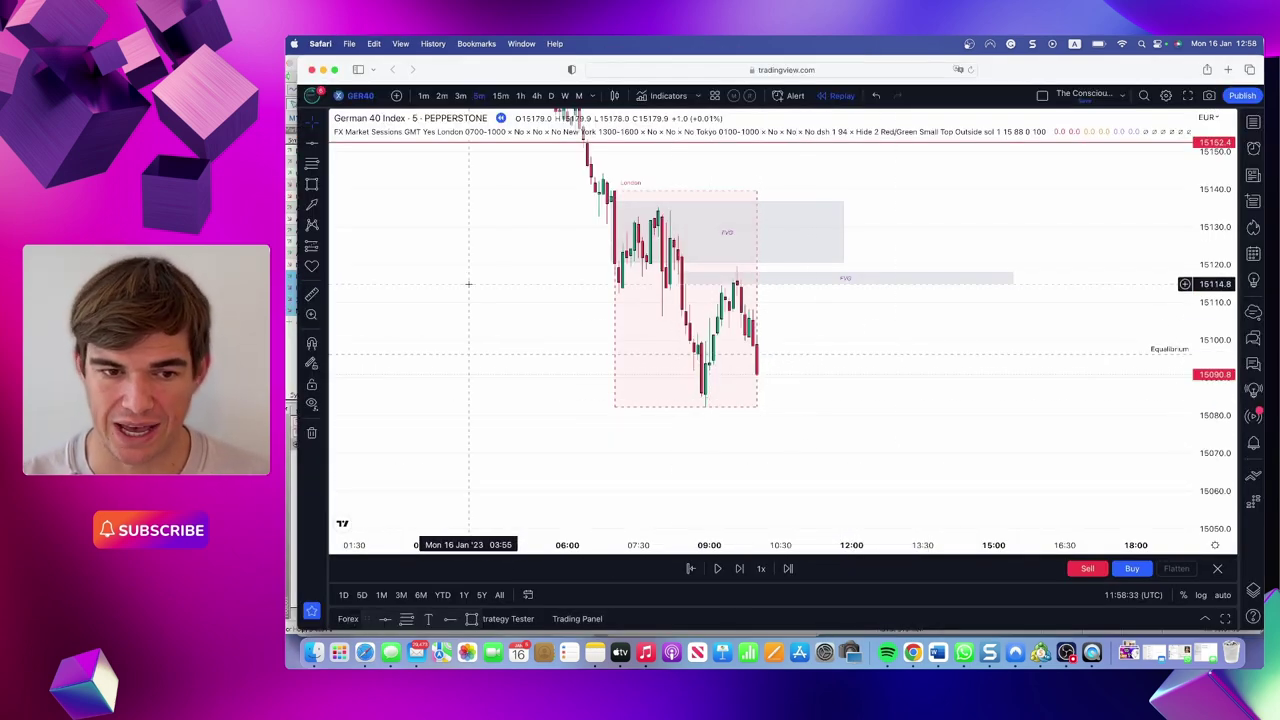
Advance the replay a few candles past 10:15 and jump to the real-time chart to review price against both FVG zones.
{"action": "left_click", "coordinate": [739, 568]}
{"action": "left_click", "coordinate": [739, 568]}
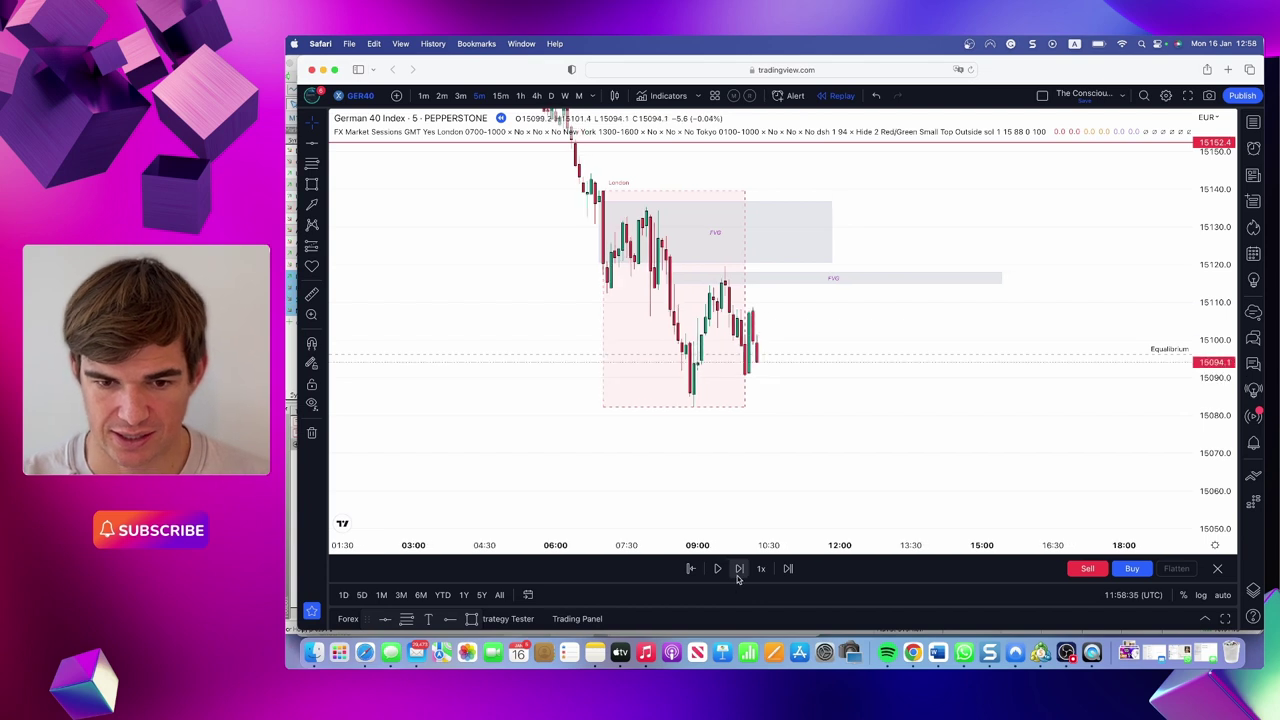
{"action": "left_click", "coordinate": [739, 568]}
{"action": "left_click", "coordinate": [739, 568]}
{"action": "left_click", "coordinate": [739, 568]}
{"action": "left_click", "coordinate": [788, 568]}
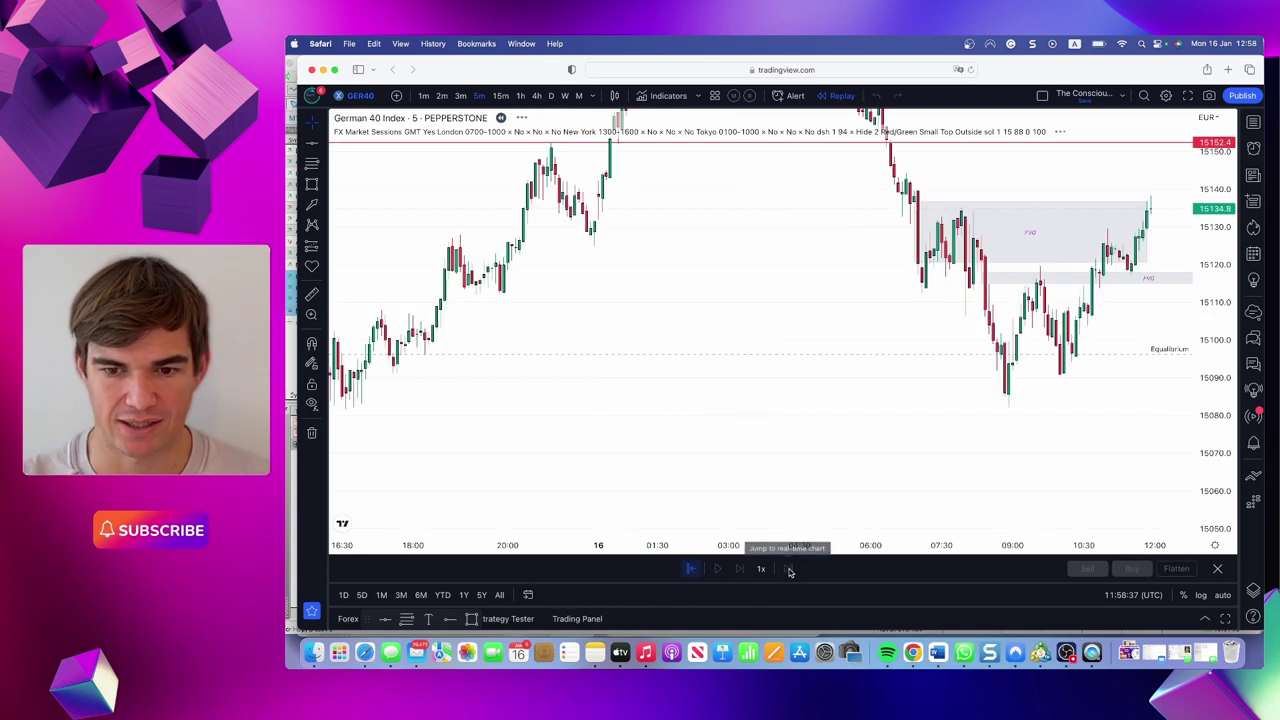
{"action": "left_click", "coordinate": [1152, 320]}
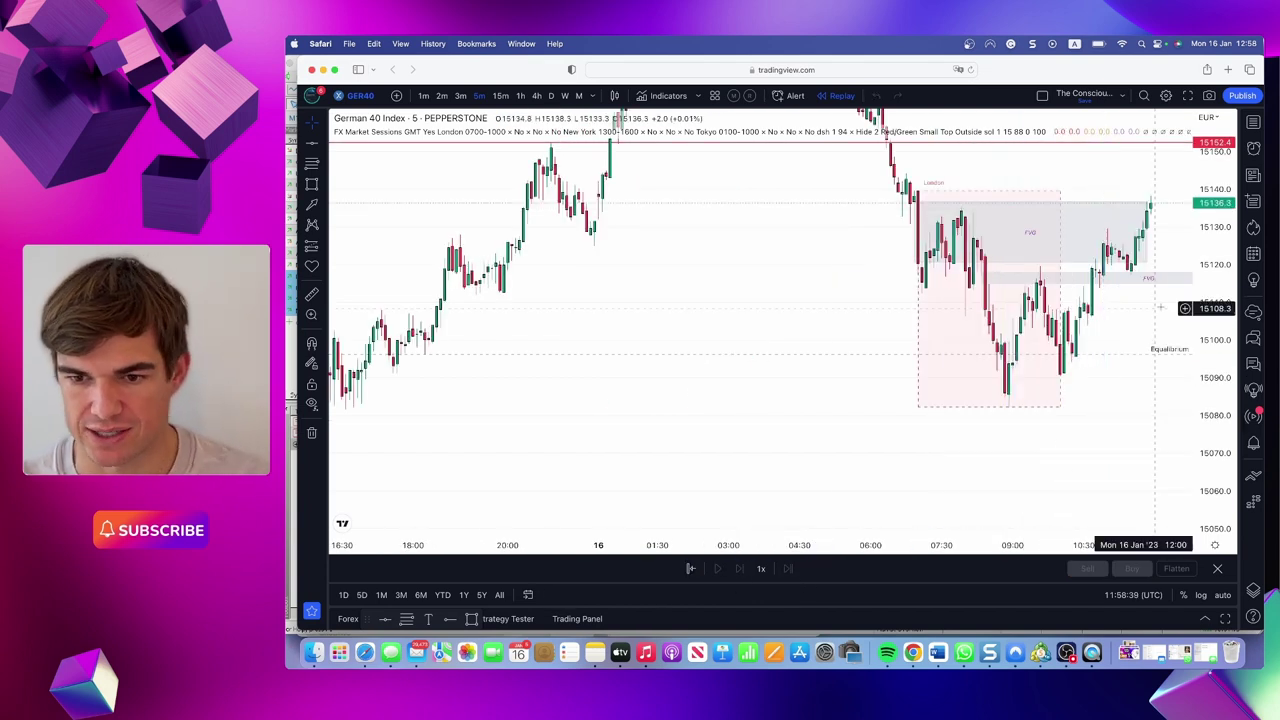
{"action": "left_click_drag", "start_coordinate": [1157, 315], "coordinate": [920, 329]}
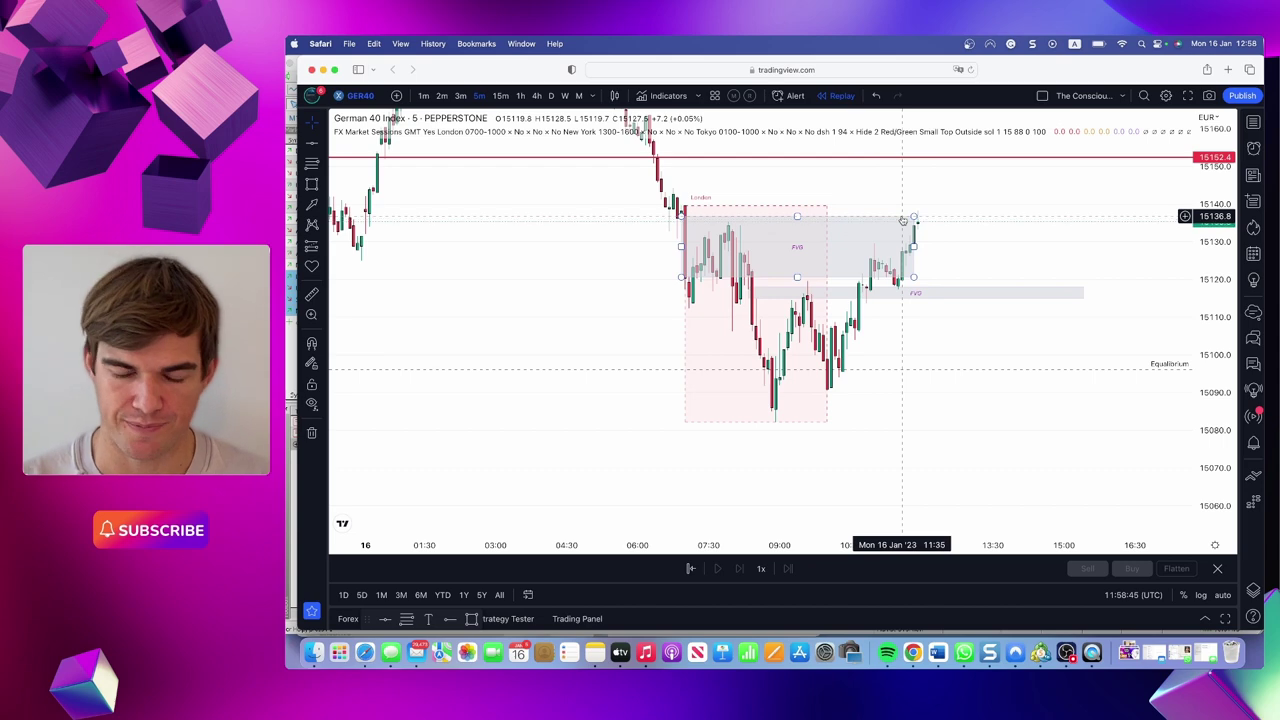
{"action": "scroll", "coordinate": [903, 220], "scroll_direction": "down", "scroll_amount": 5}
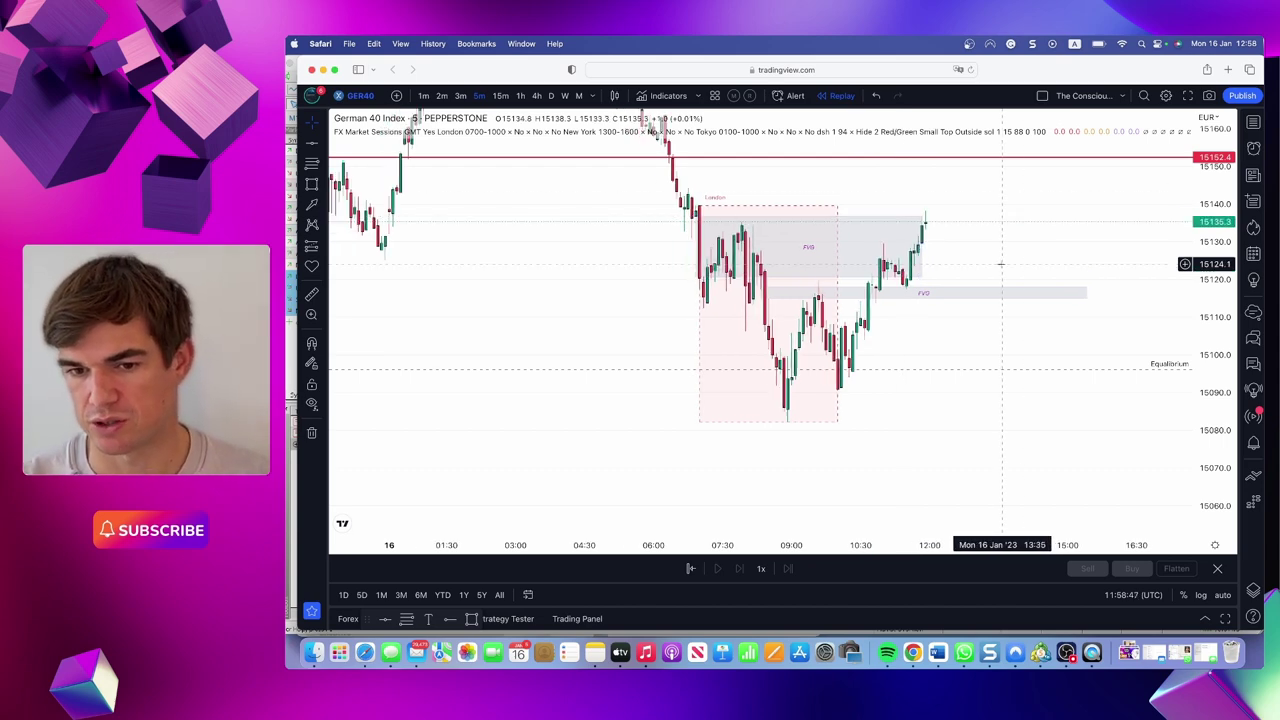